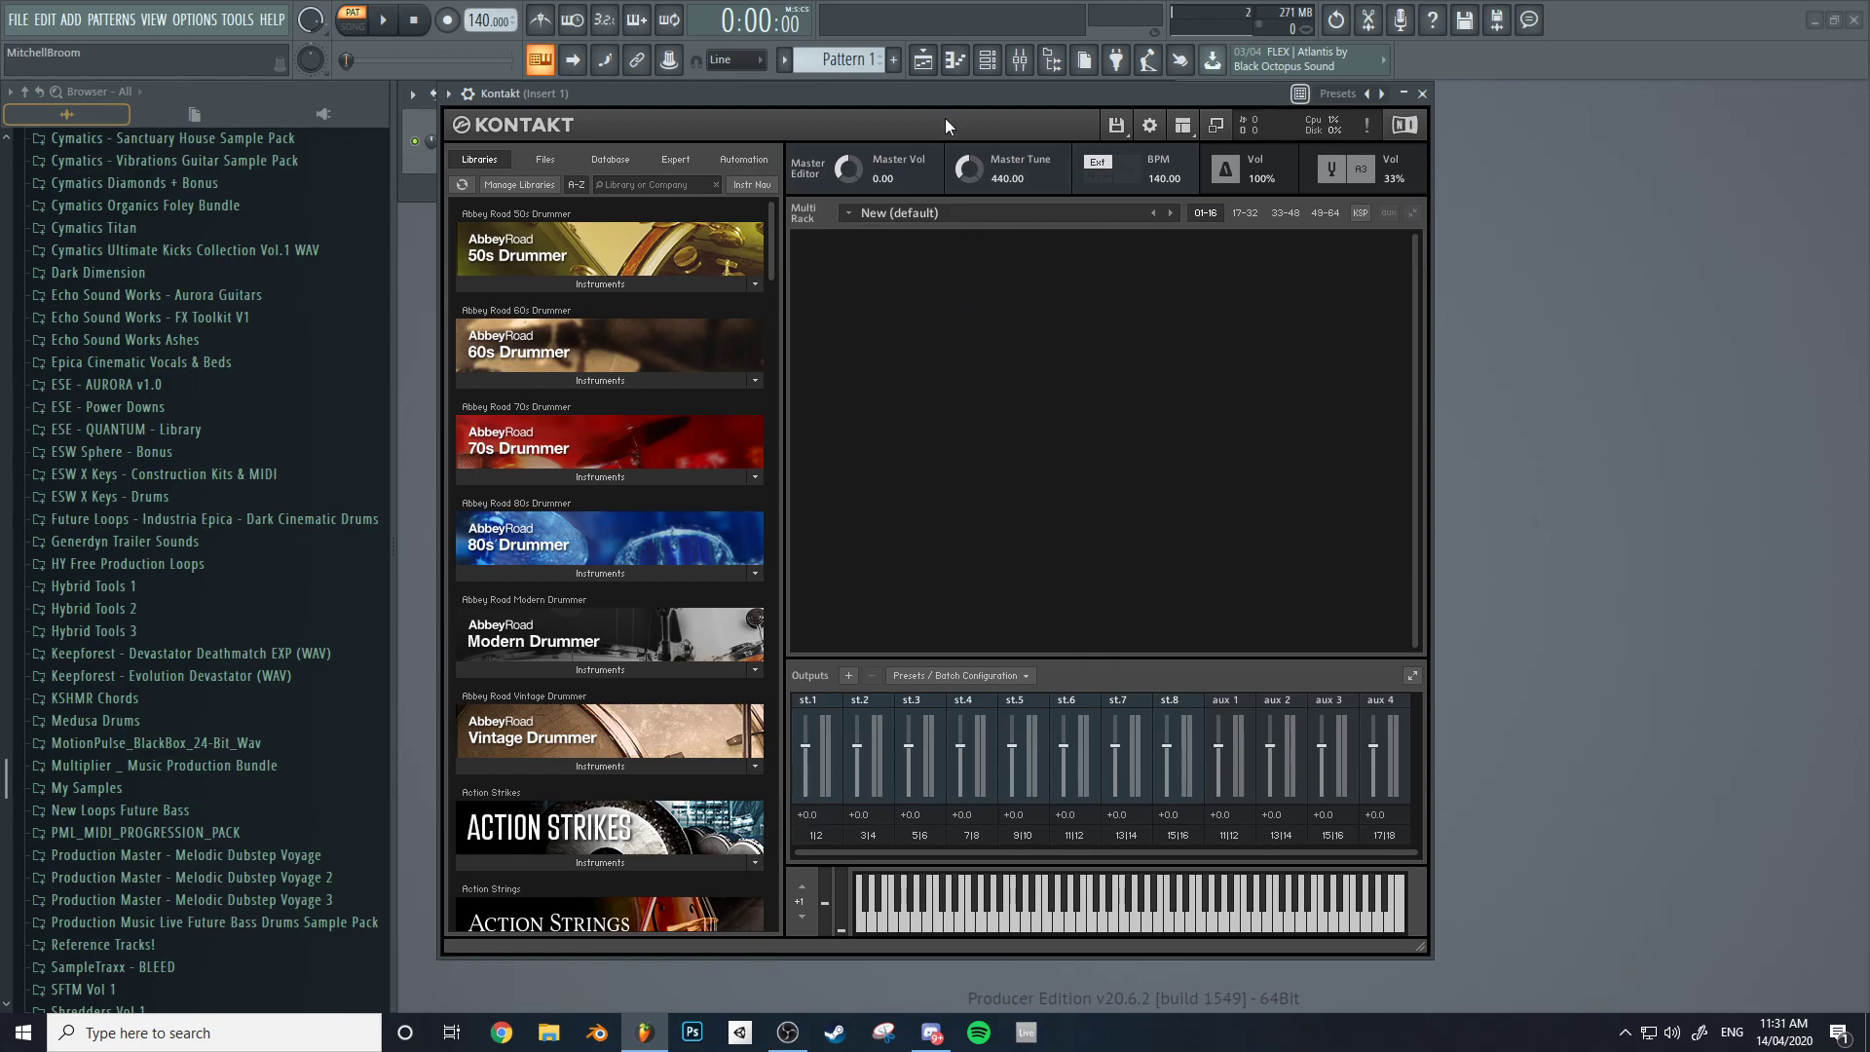
# Hide Kontakt's Outputs section and show it again, repositioning the plugin window.
pyautogui.moveTo(945, 97); pyautogui.dragTo(931, 103)
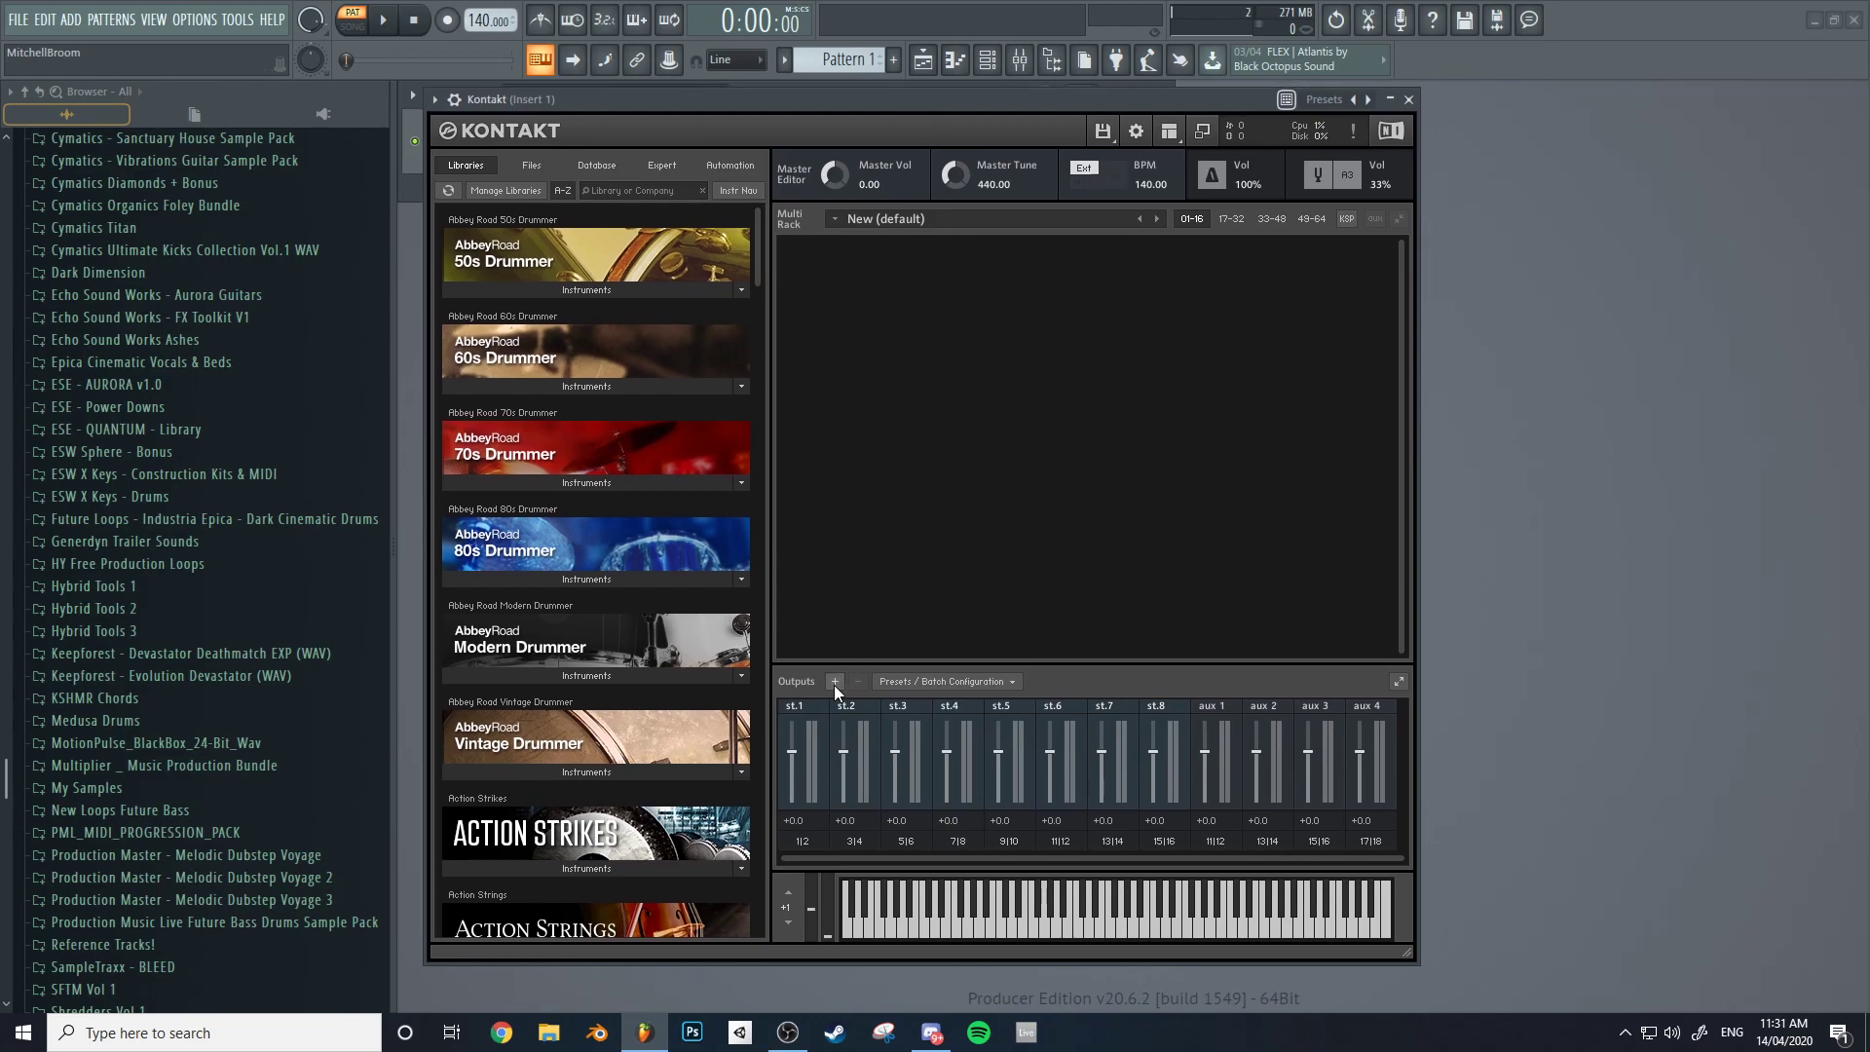
pyautogui.click(1169, 132)
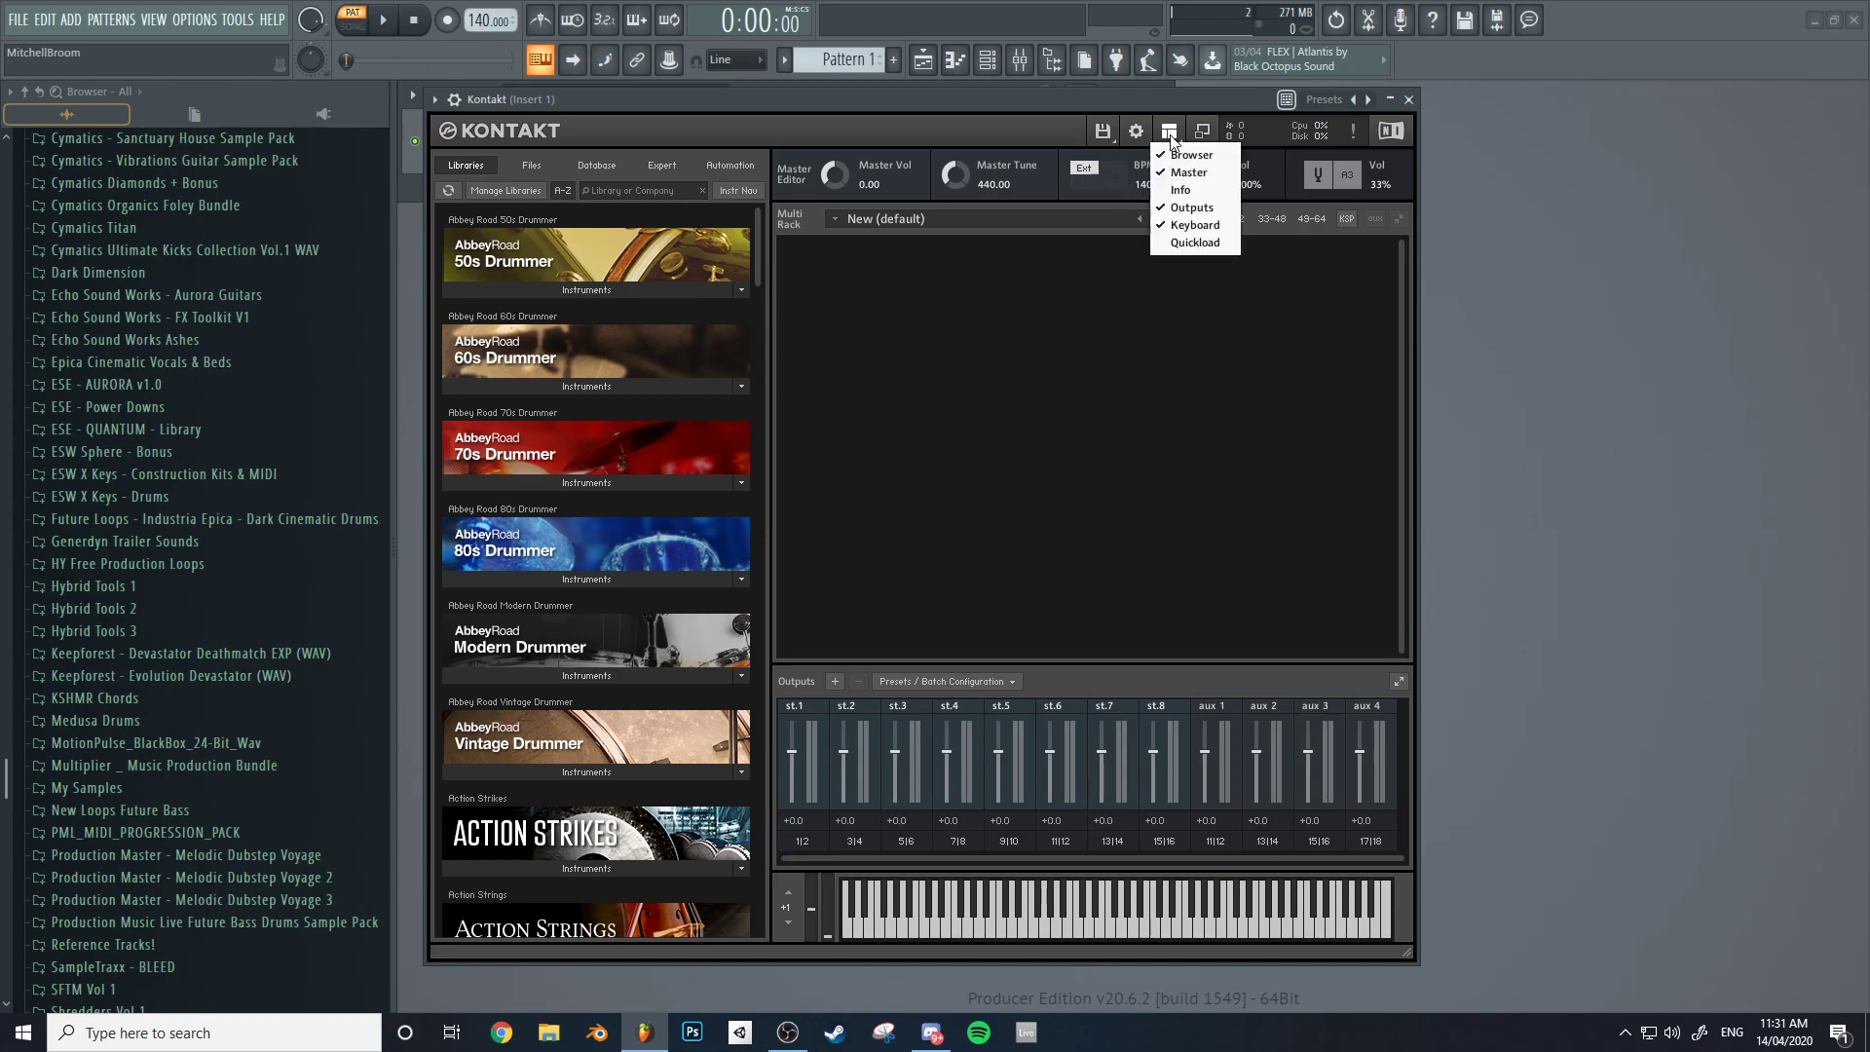
pyautogui.click(1191, 207)
pyautogui.moveTo(940, 102); pyautogui.dragTo(896, 39)
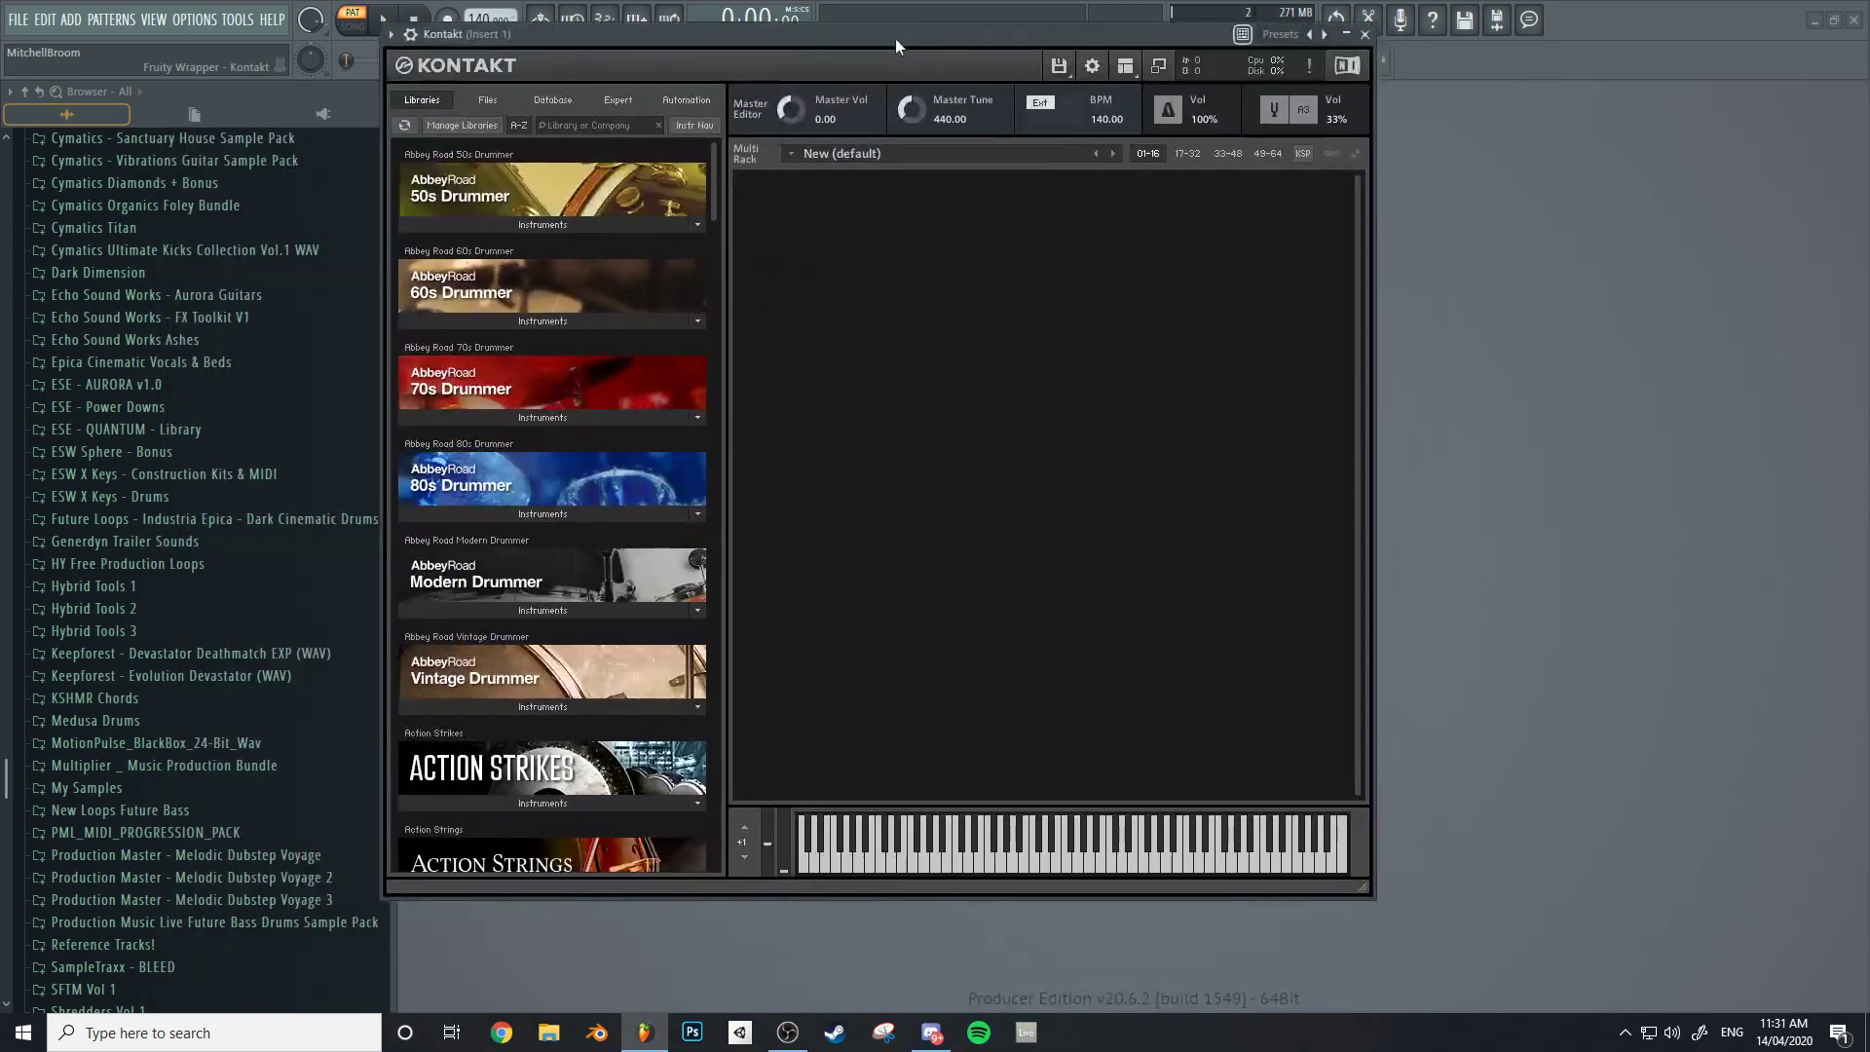
pyautogui.moveTo(1118, 41); pyautogui.dragTo(1127, 87)
pyautogui.click(1135, 110)
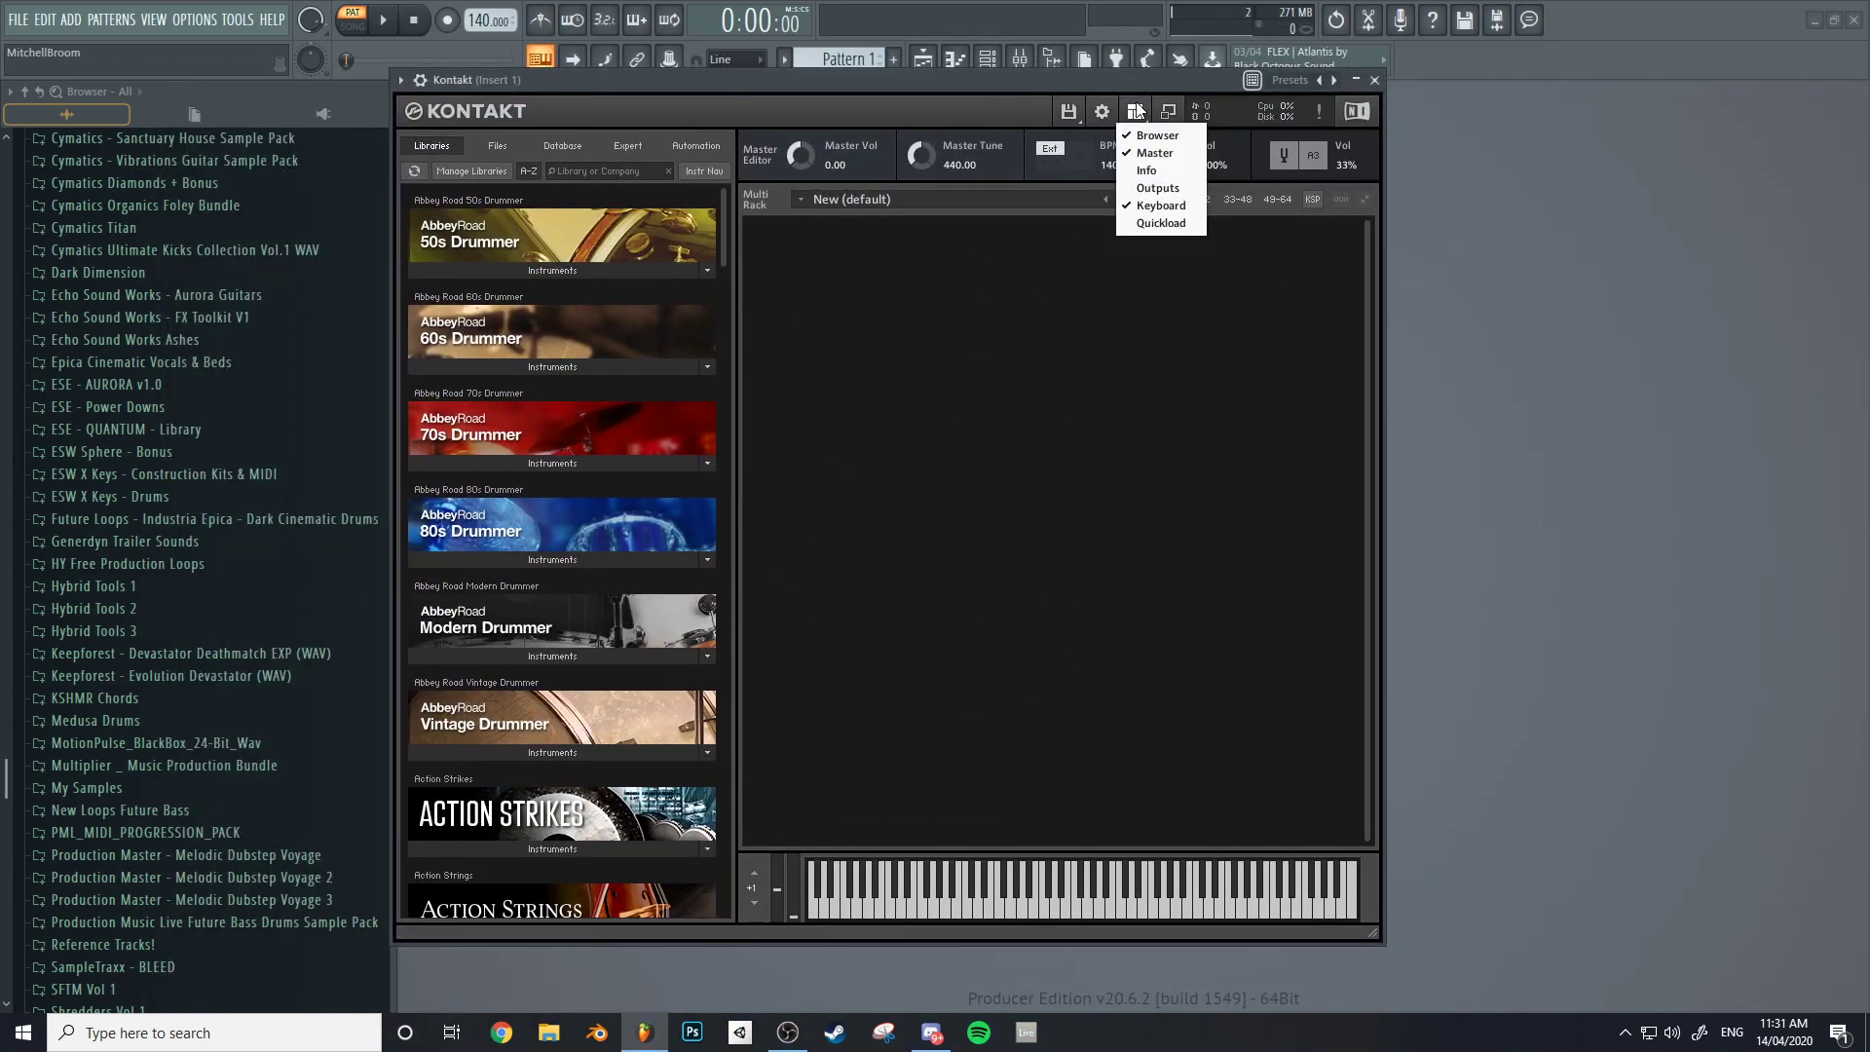
pyautogui.click(1154, 185)
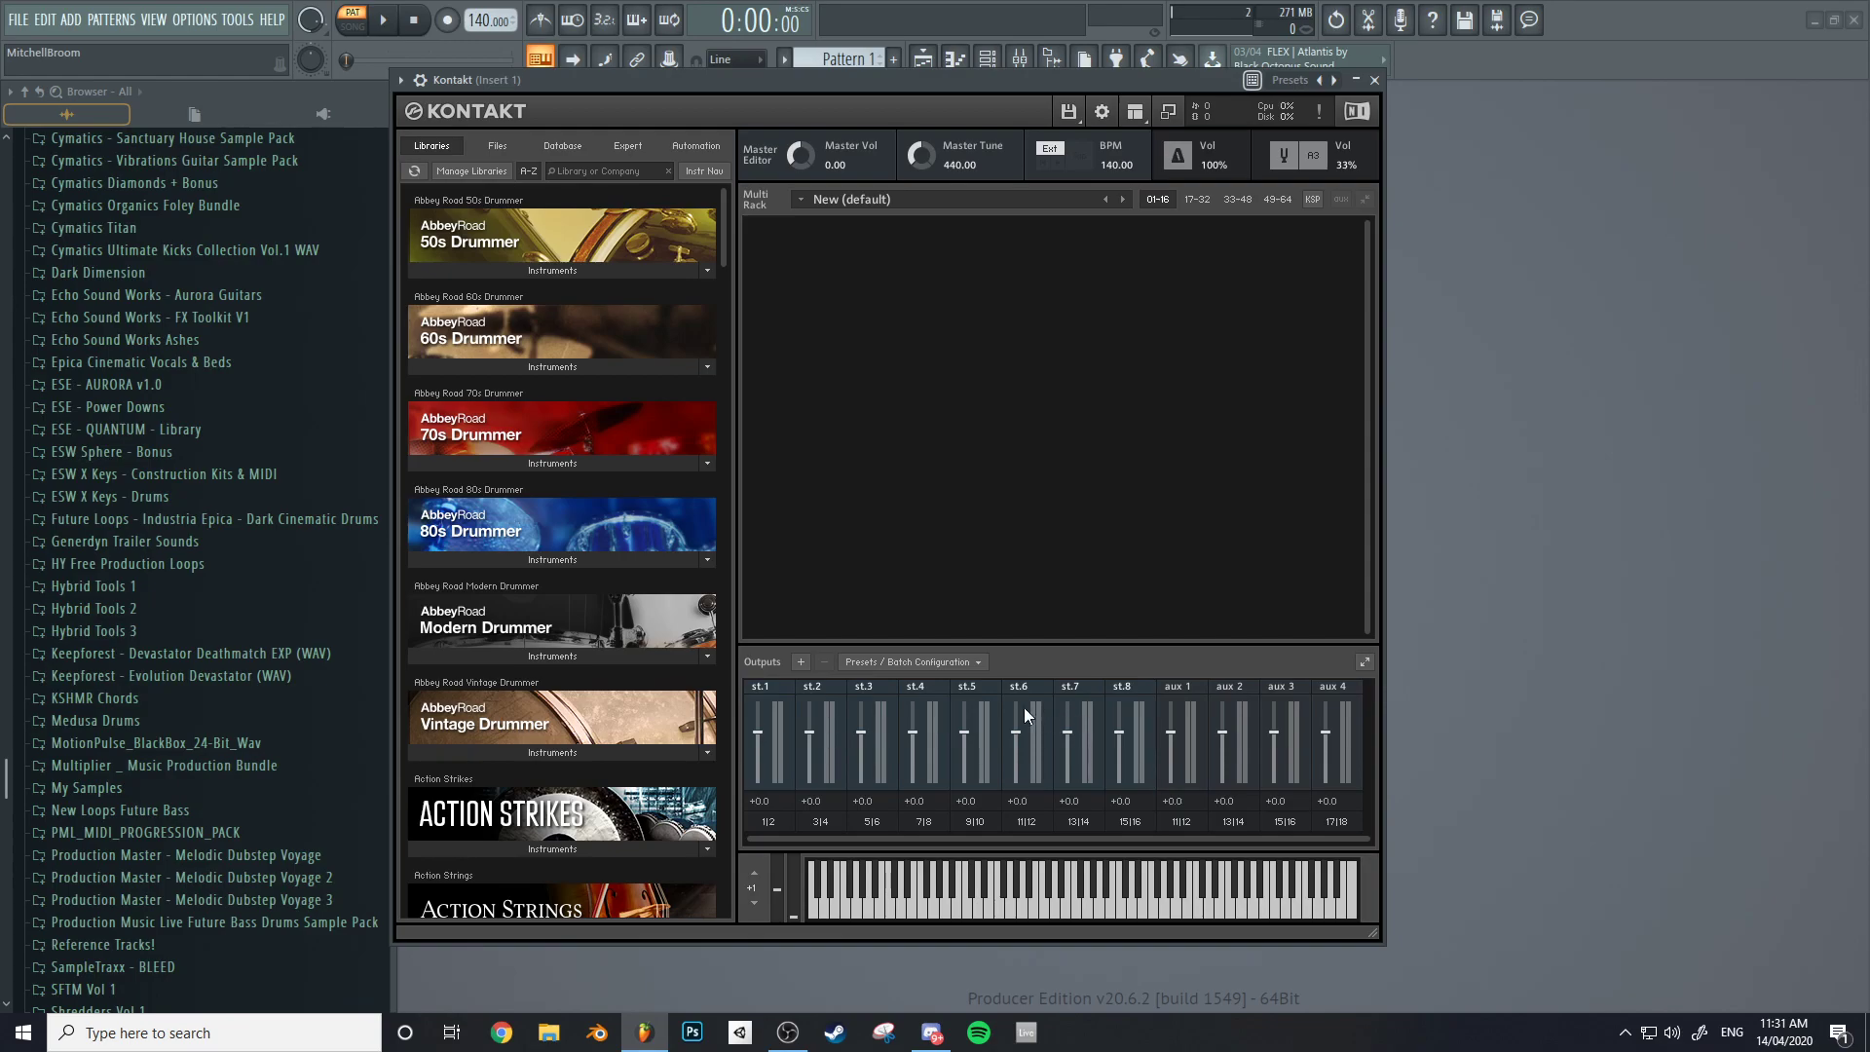
# Add further stereo output channels in Kontakt's Outputs section, with ascending assignment to the host outputs.
pyautogui.click(801, 661)
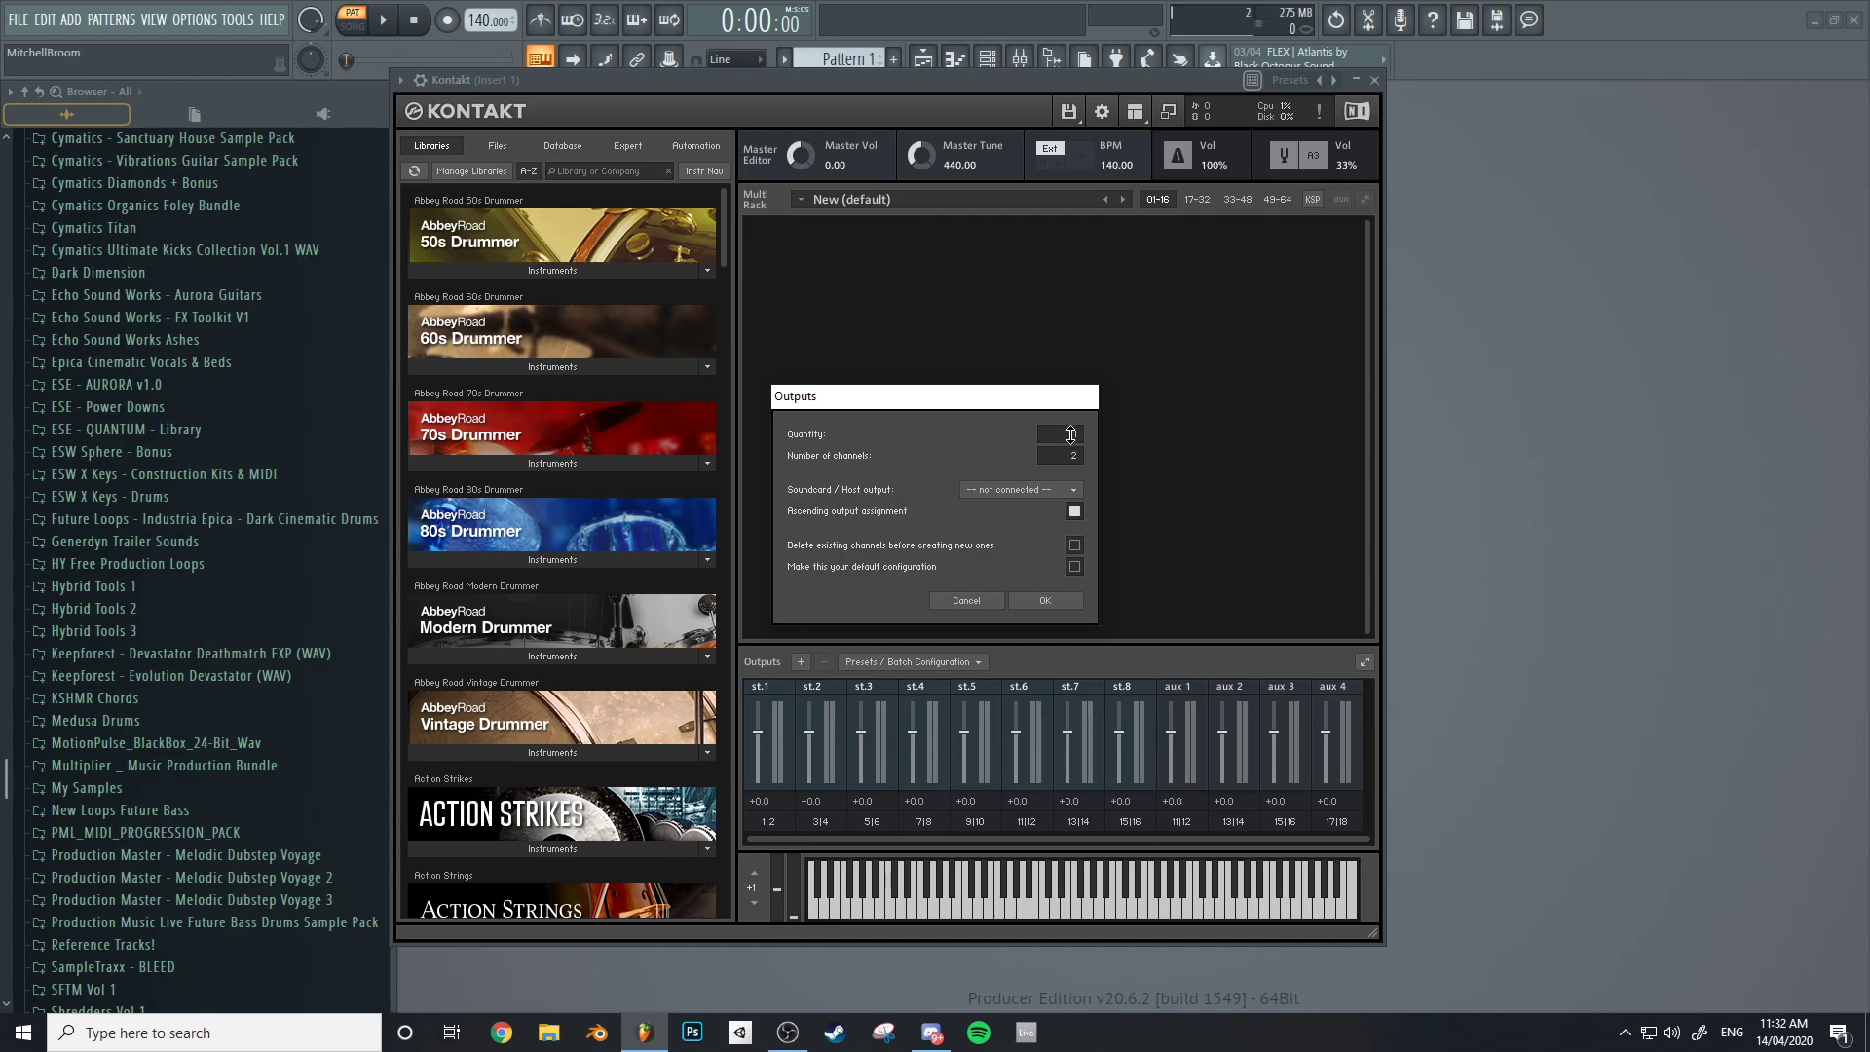
pyautogui.moveTo(1074, 393); pyautogui.dragTo(1075, 396)
pyautogui.click(1023, 489)
pyautogui.click(1027, 456)
pyautogui.click(1041, 598)
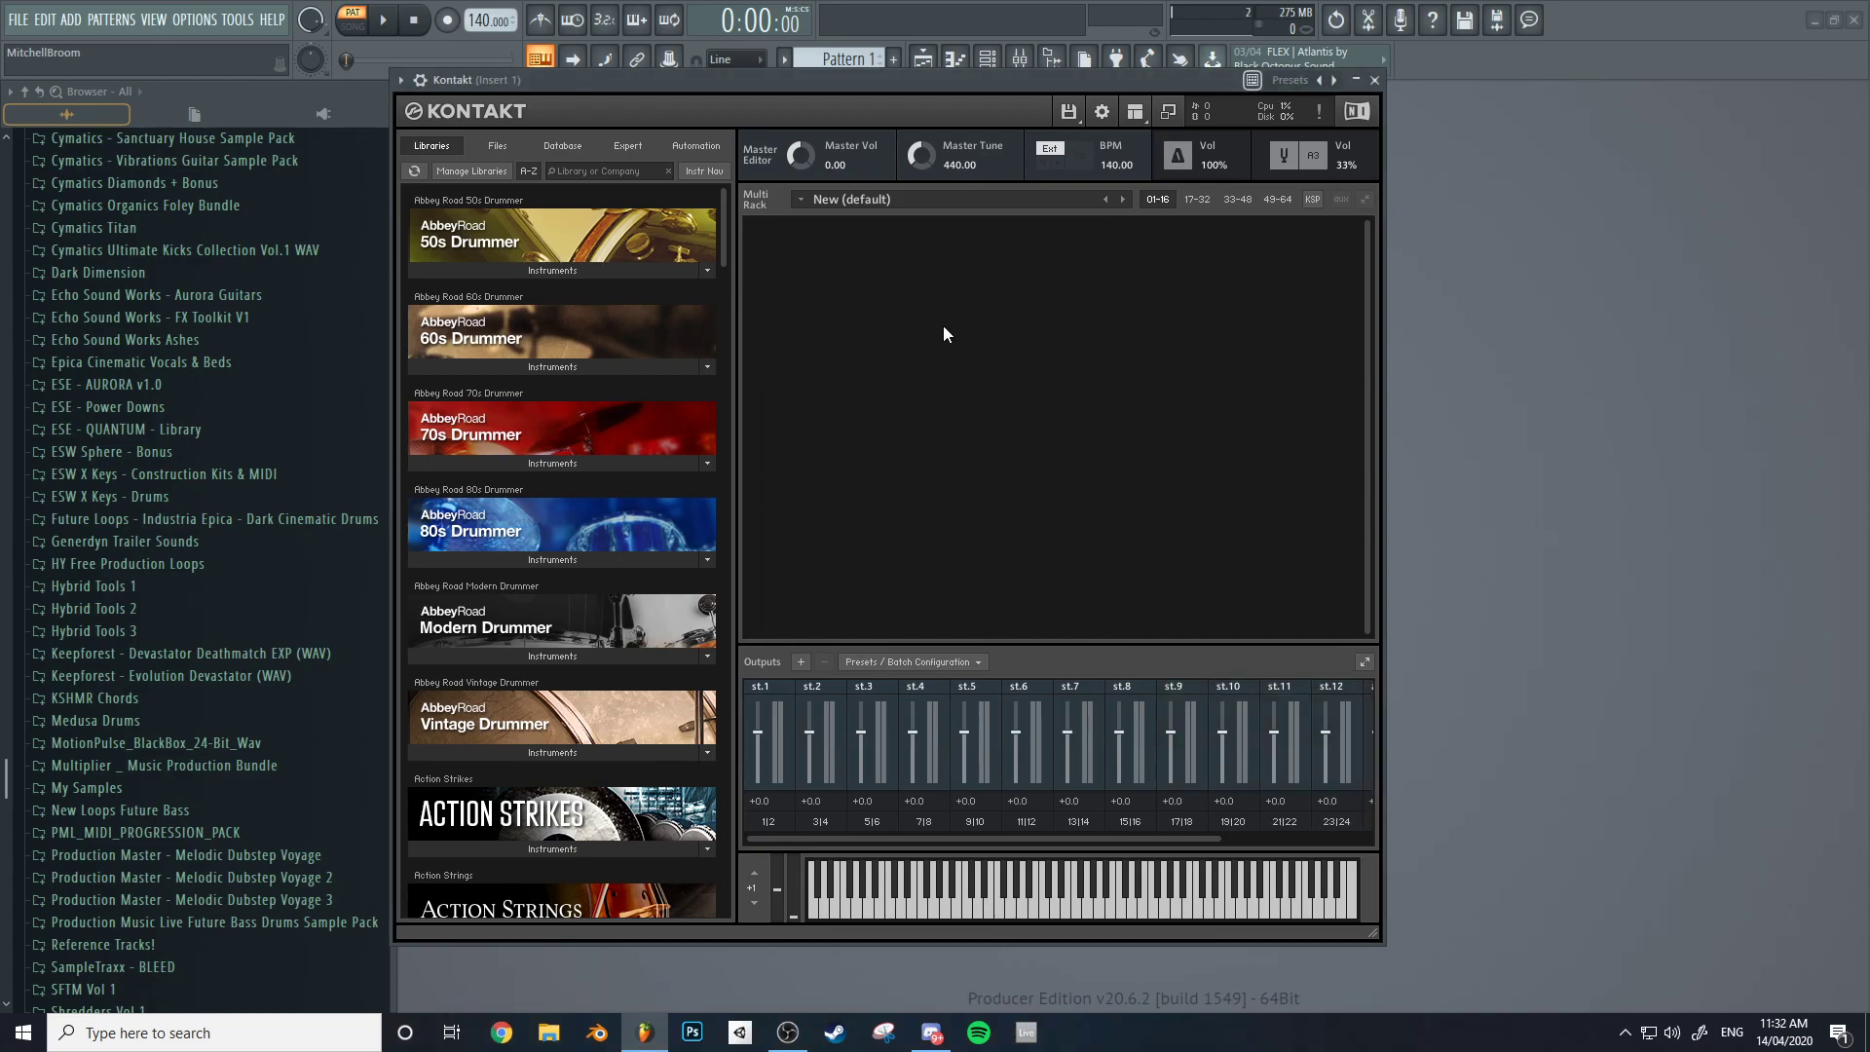
pyautogui.click(420, 80)
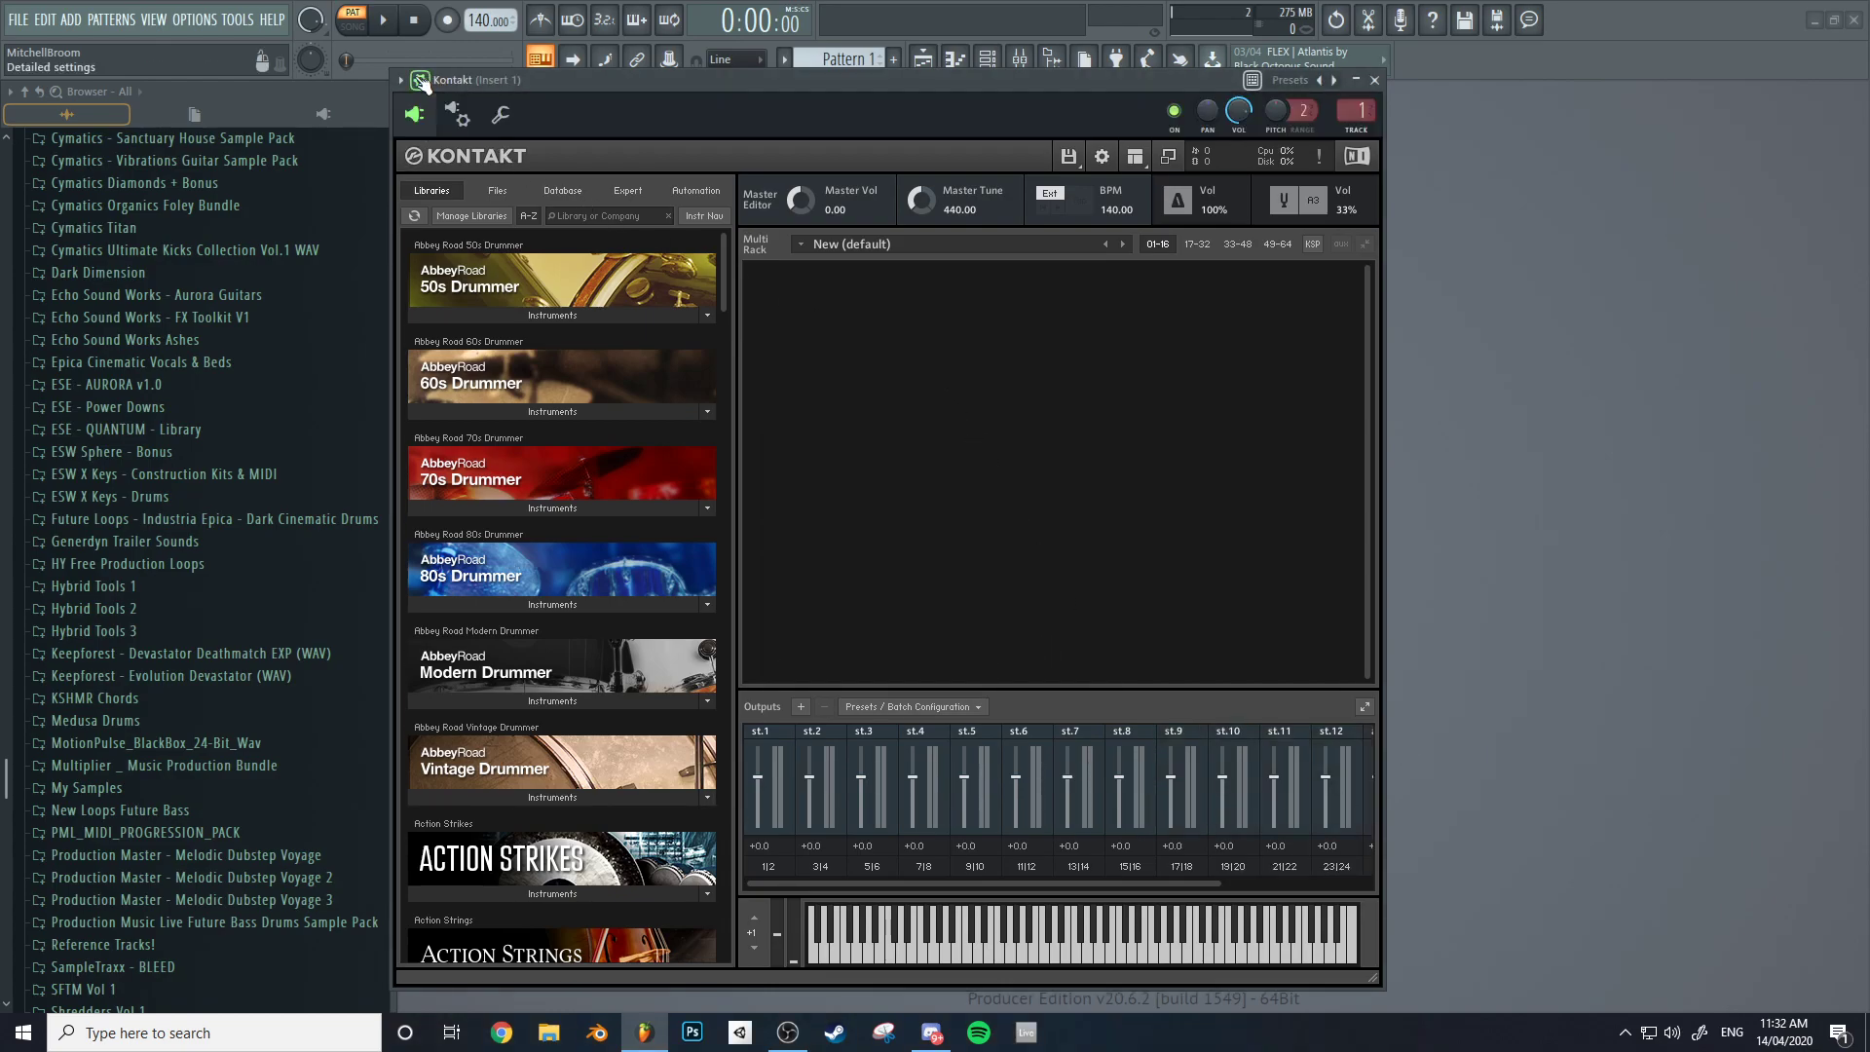
pyautogui.click(420, 80)
# Load the Alicias Keys instrument from the Alicia's Keys library into the rack.
pyautogui.scroll(-4, 576, 477)
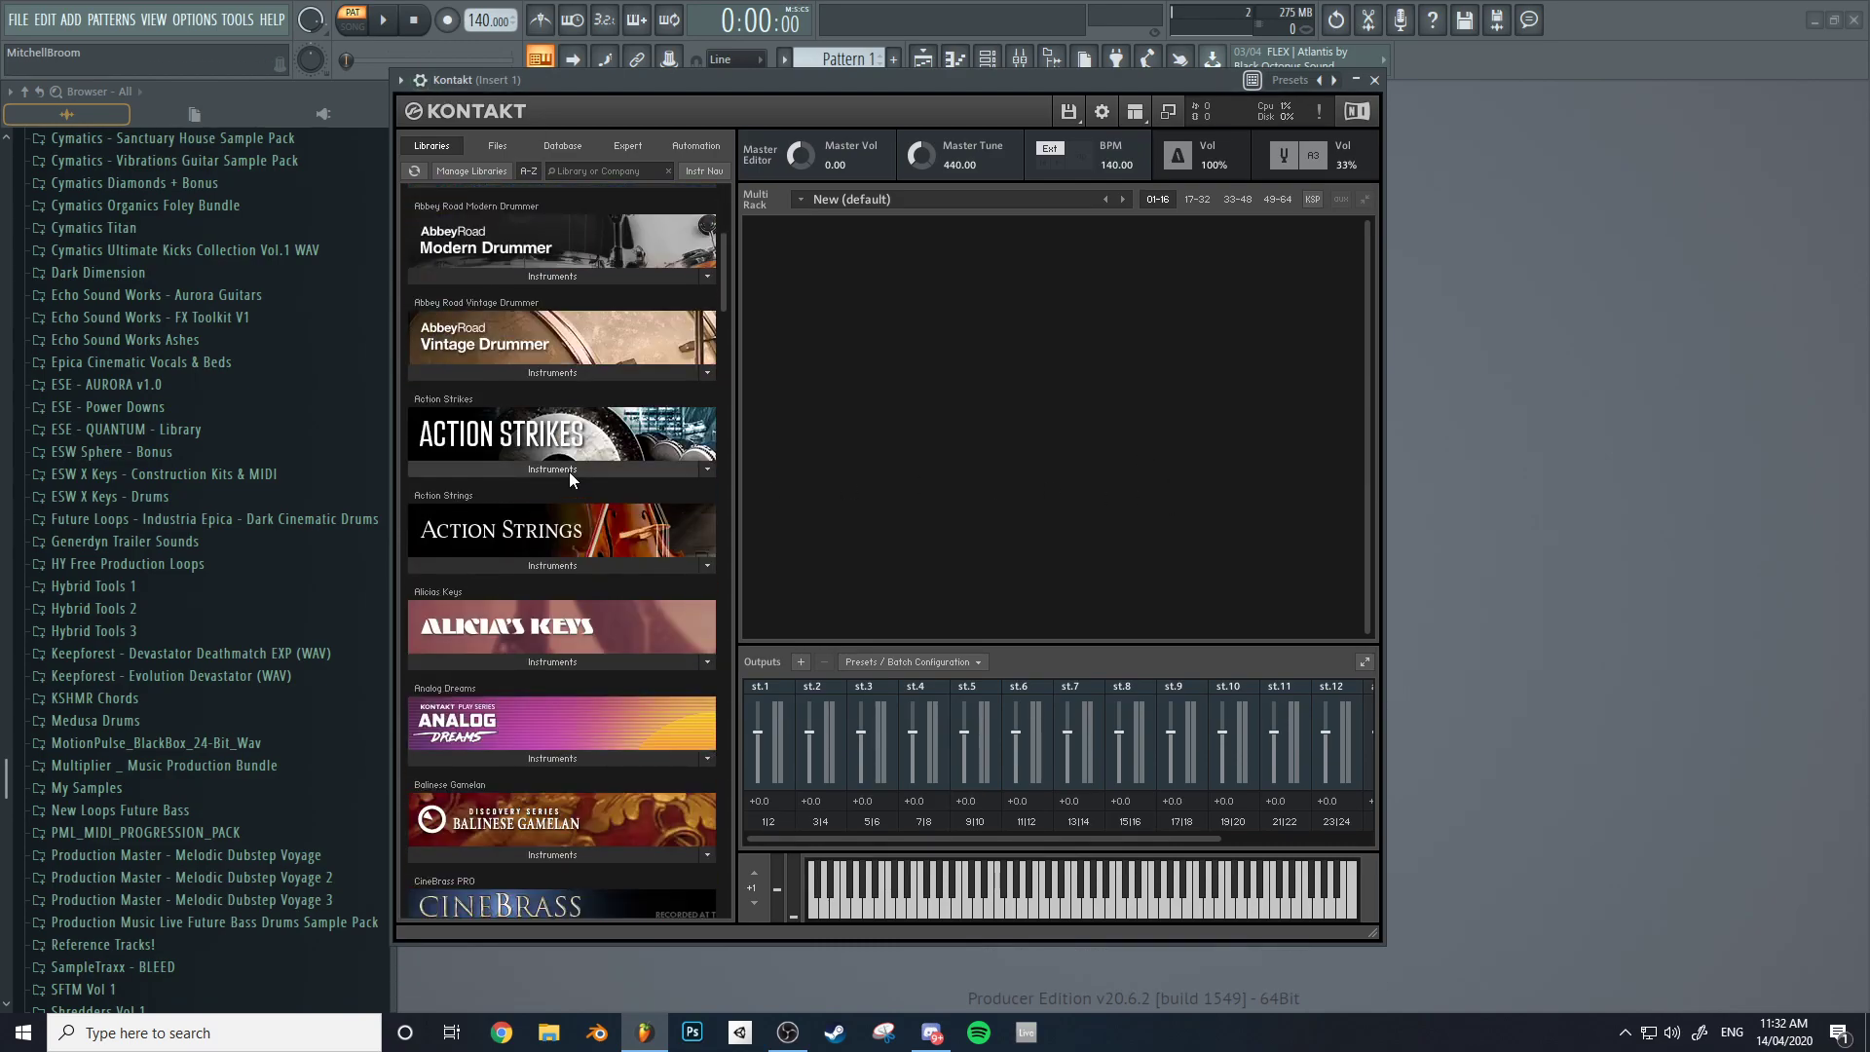
pyautogui.scroll(-2, 569, 471)
pyautogui.click(557, 457)
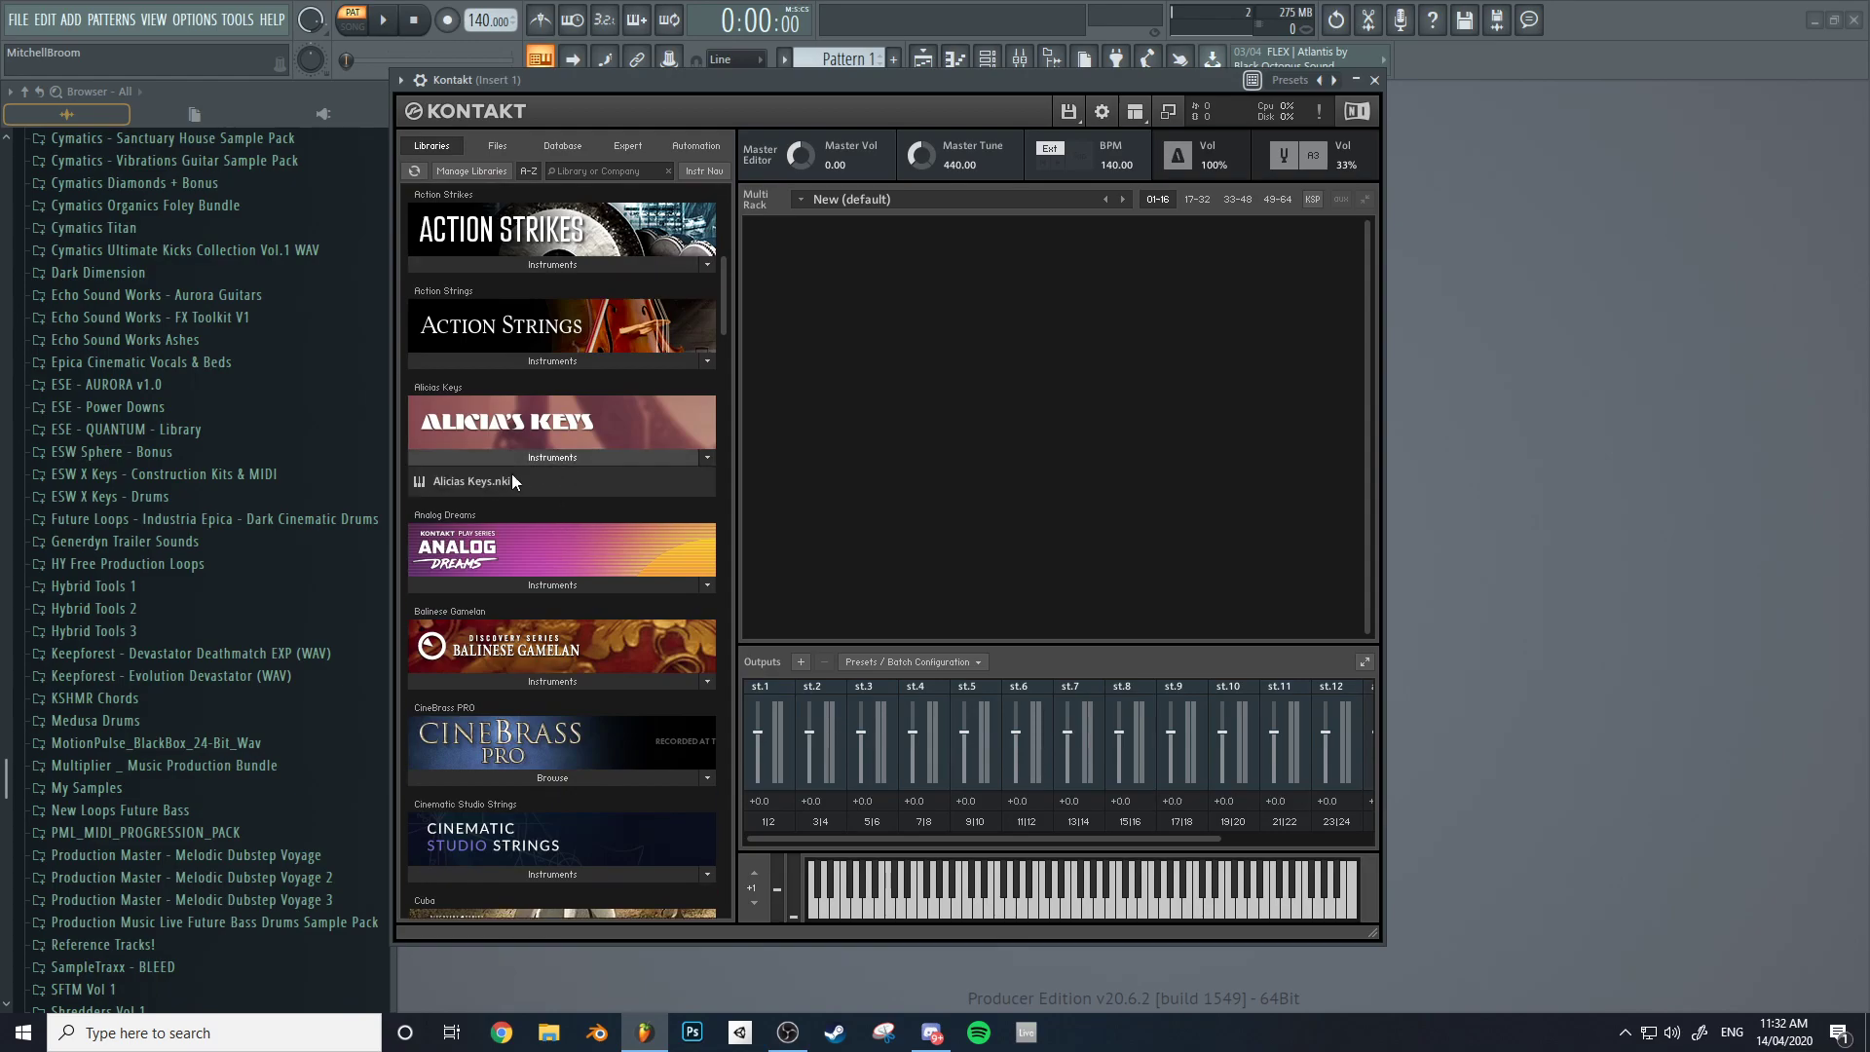
pyautogui.doubleClick(522, 481)
# Load Twelve Horn Ensemble Sustains from the CineBrass PRO library into the rack.
pyautogui.scroll(-3, 571, 419)
pyautogui.click(559, 526)
pyautogui.scroll(-5, 545, 541)
pyautogui.doubleClick(540, 645)
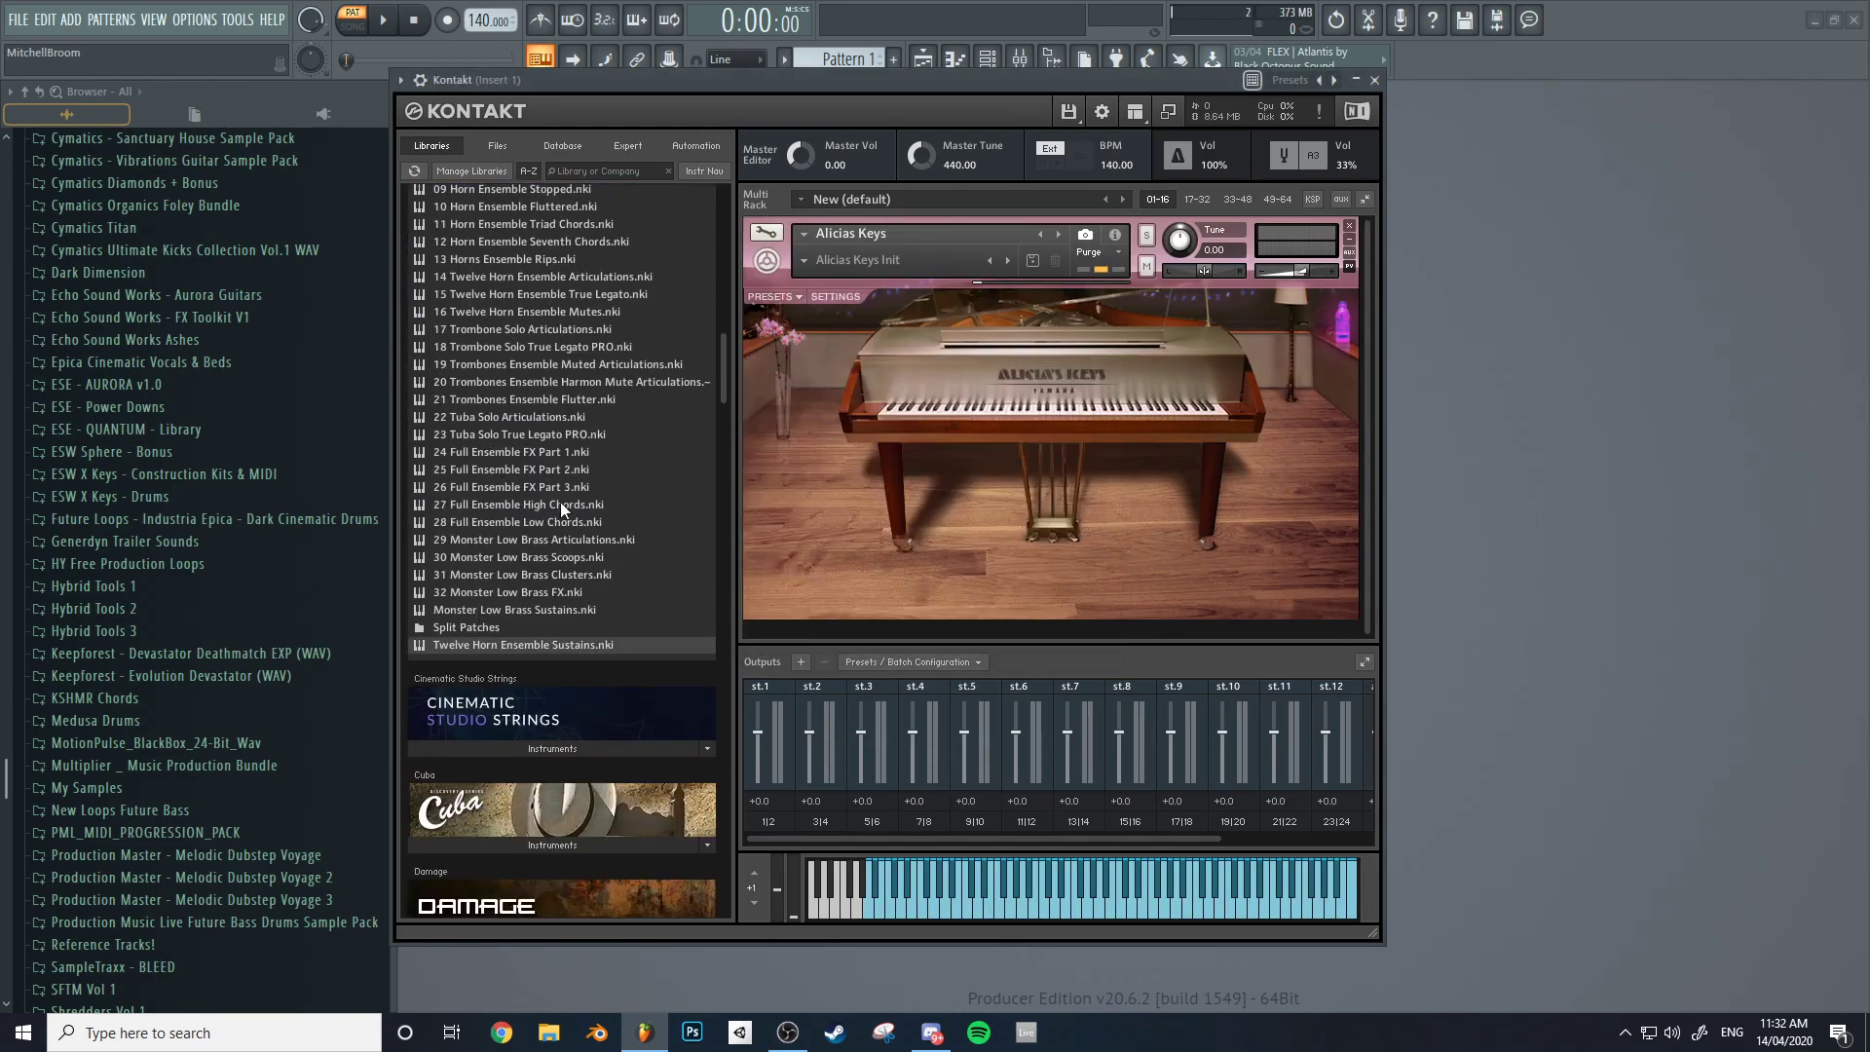
# Load PERC Studio Armageddon Ens from the Damage library and collapse that library's instrument list.
pyautogui.scroll(-5, 560, 516)
pyautogui.click(543, 621)
pyautogui.click(548, 663)
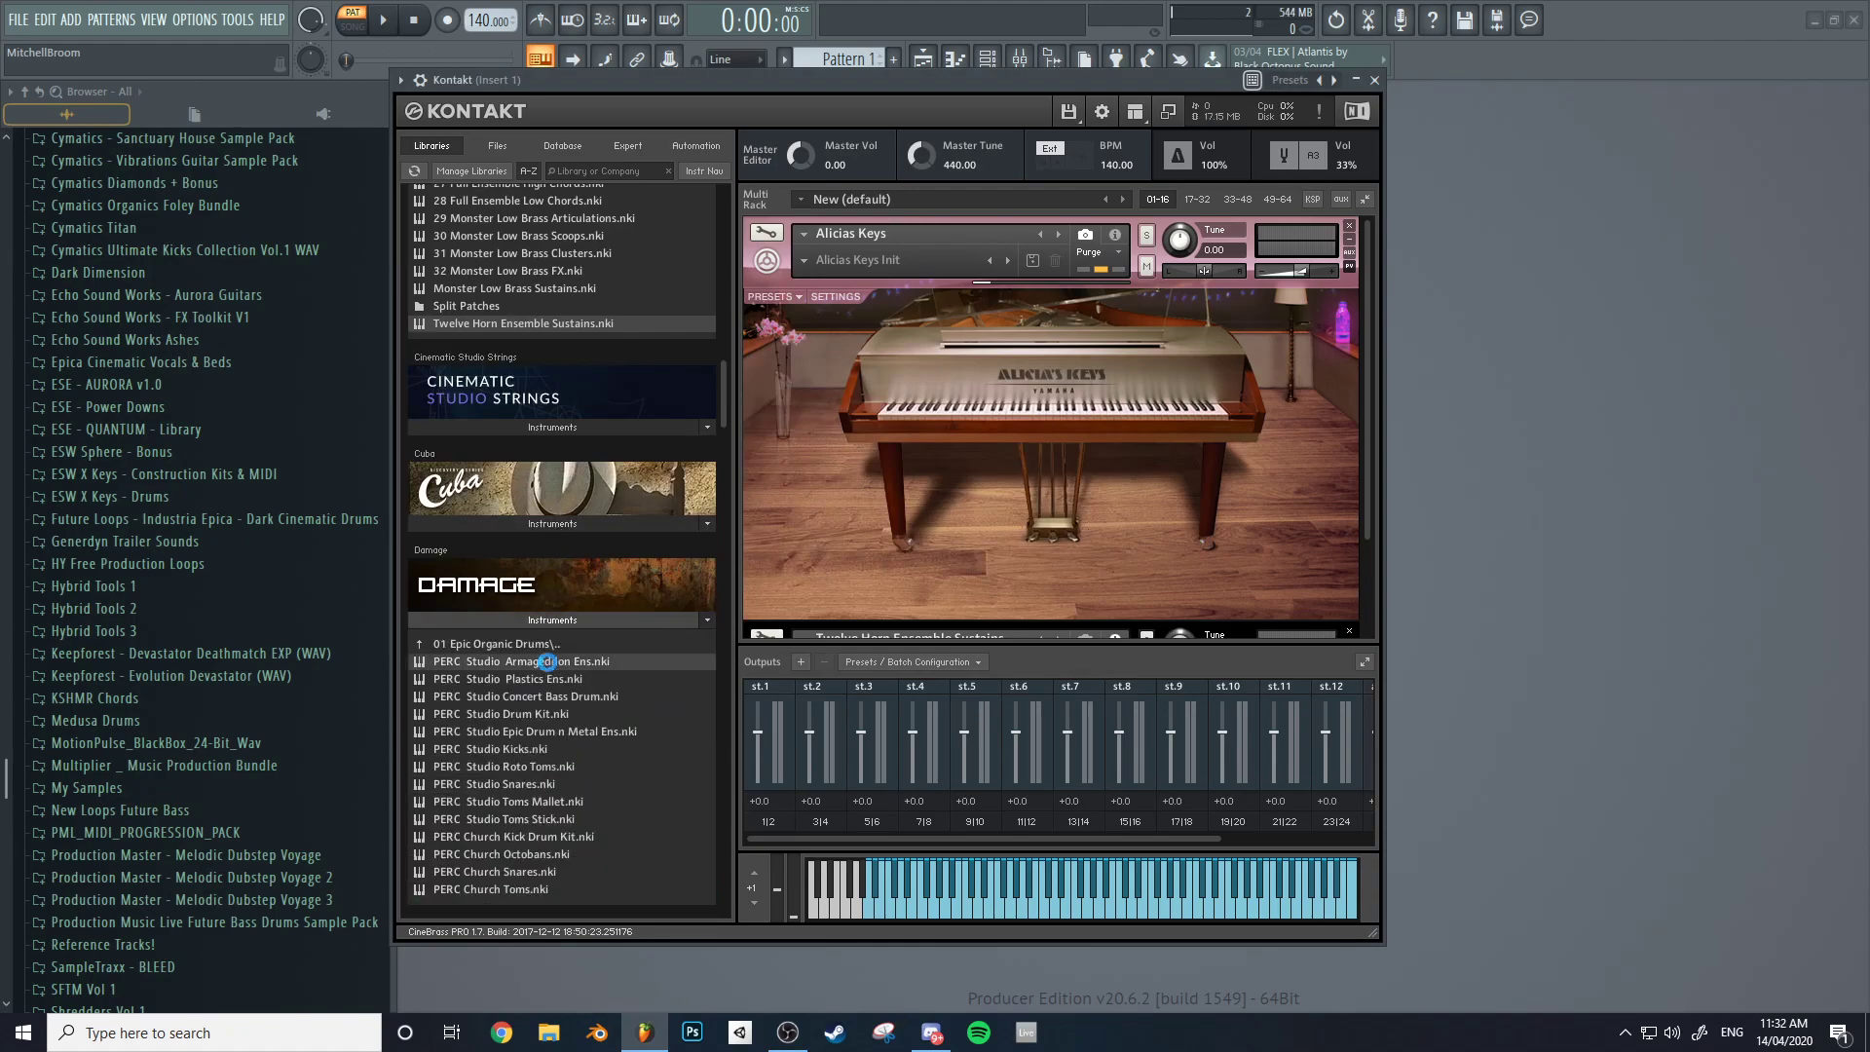
pyautogui.click(561, 621)
# Load 02. Strings High Sustains 8va from the Metropolis Ark 1 library into the rack.
pyautogui.scroll(-20, 557, 553)
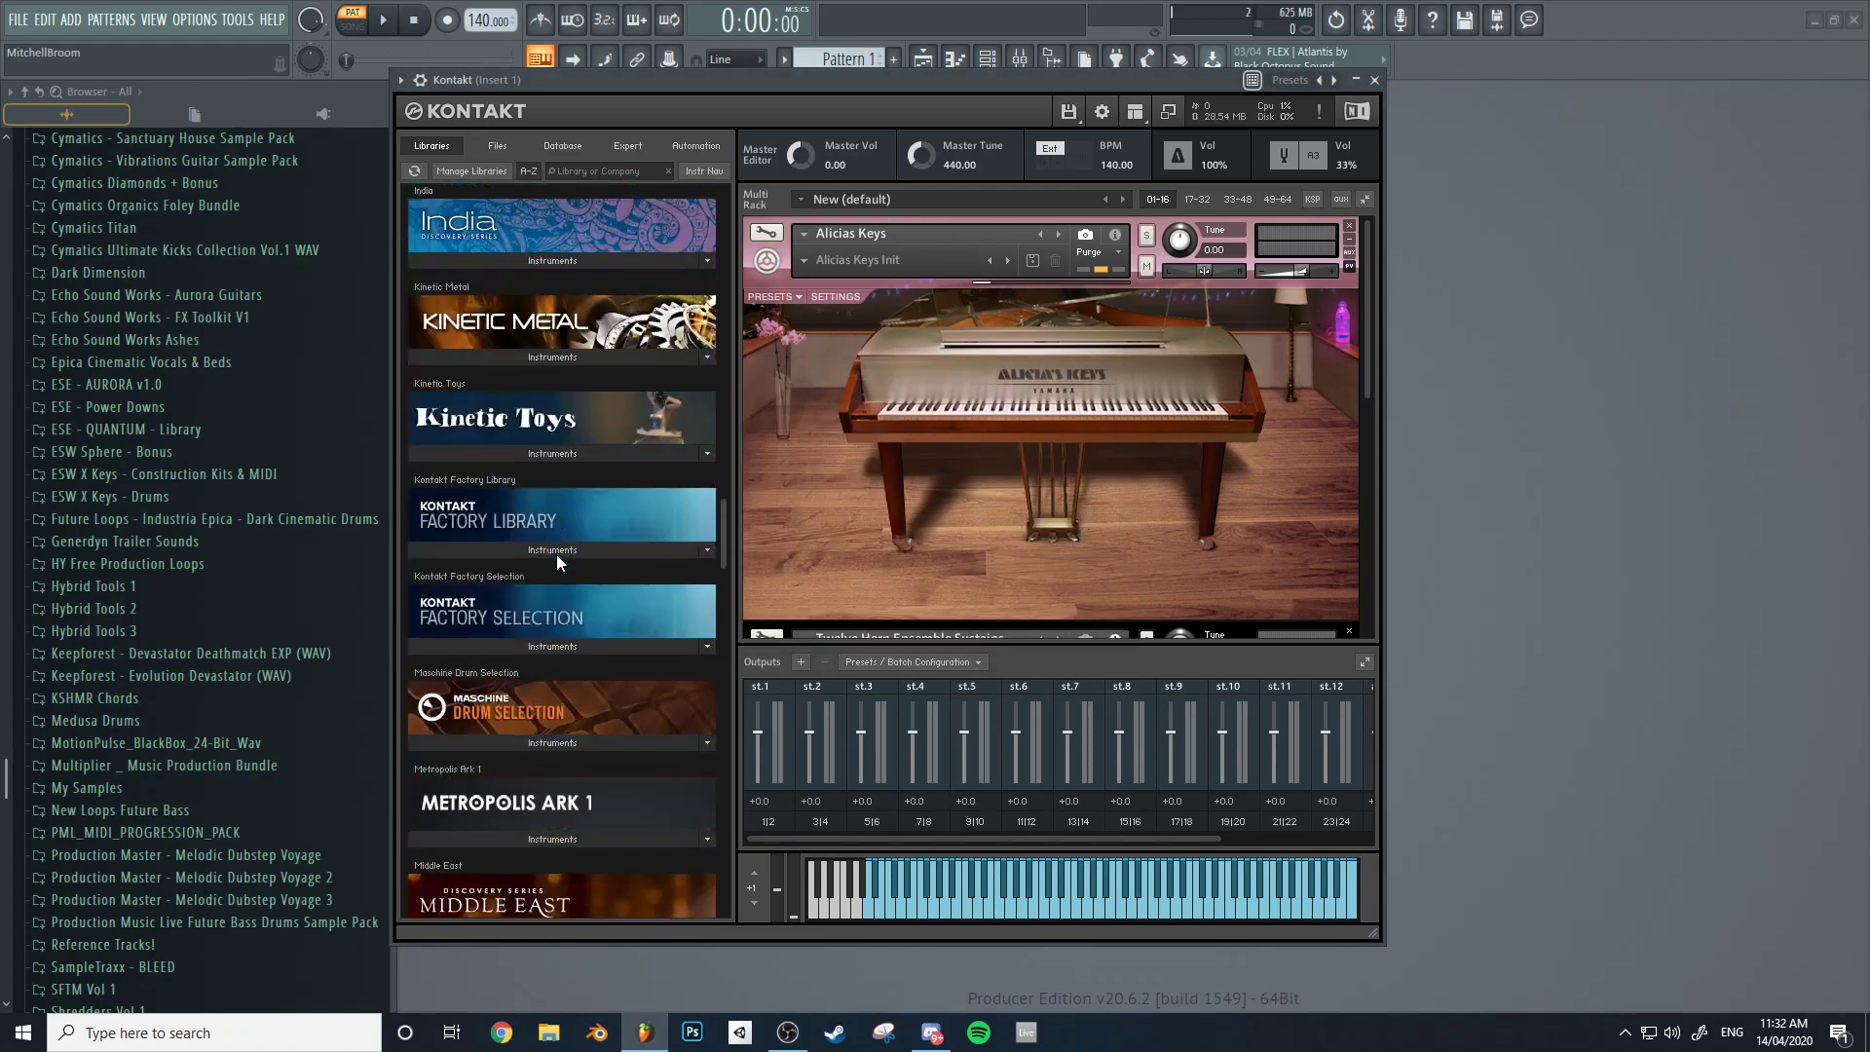
pyautogui.click(571, 430)
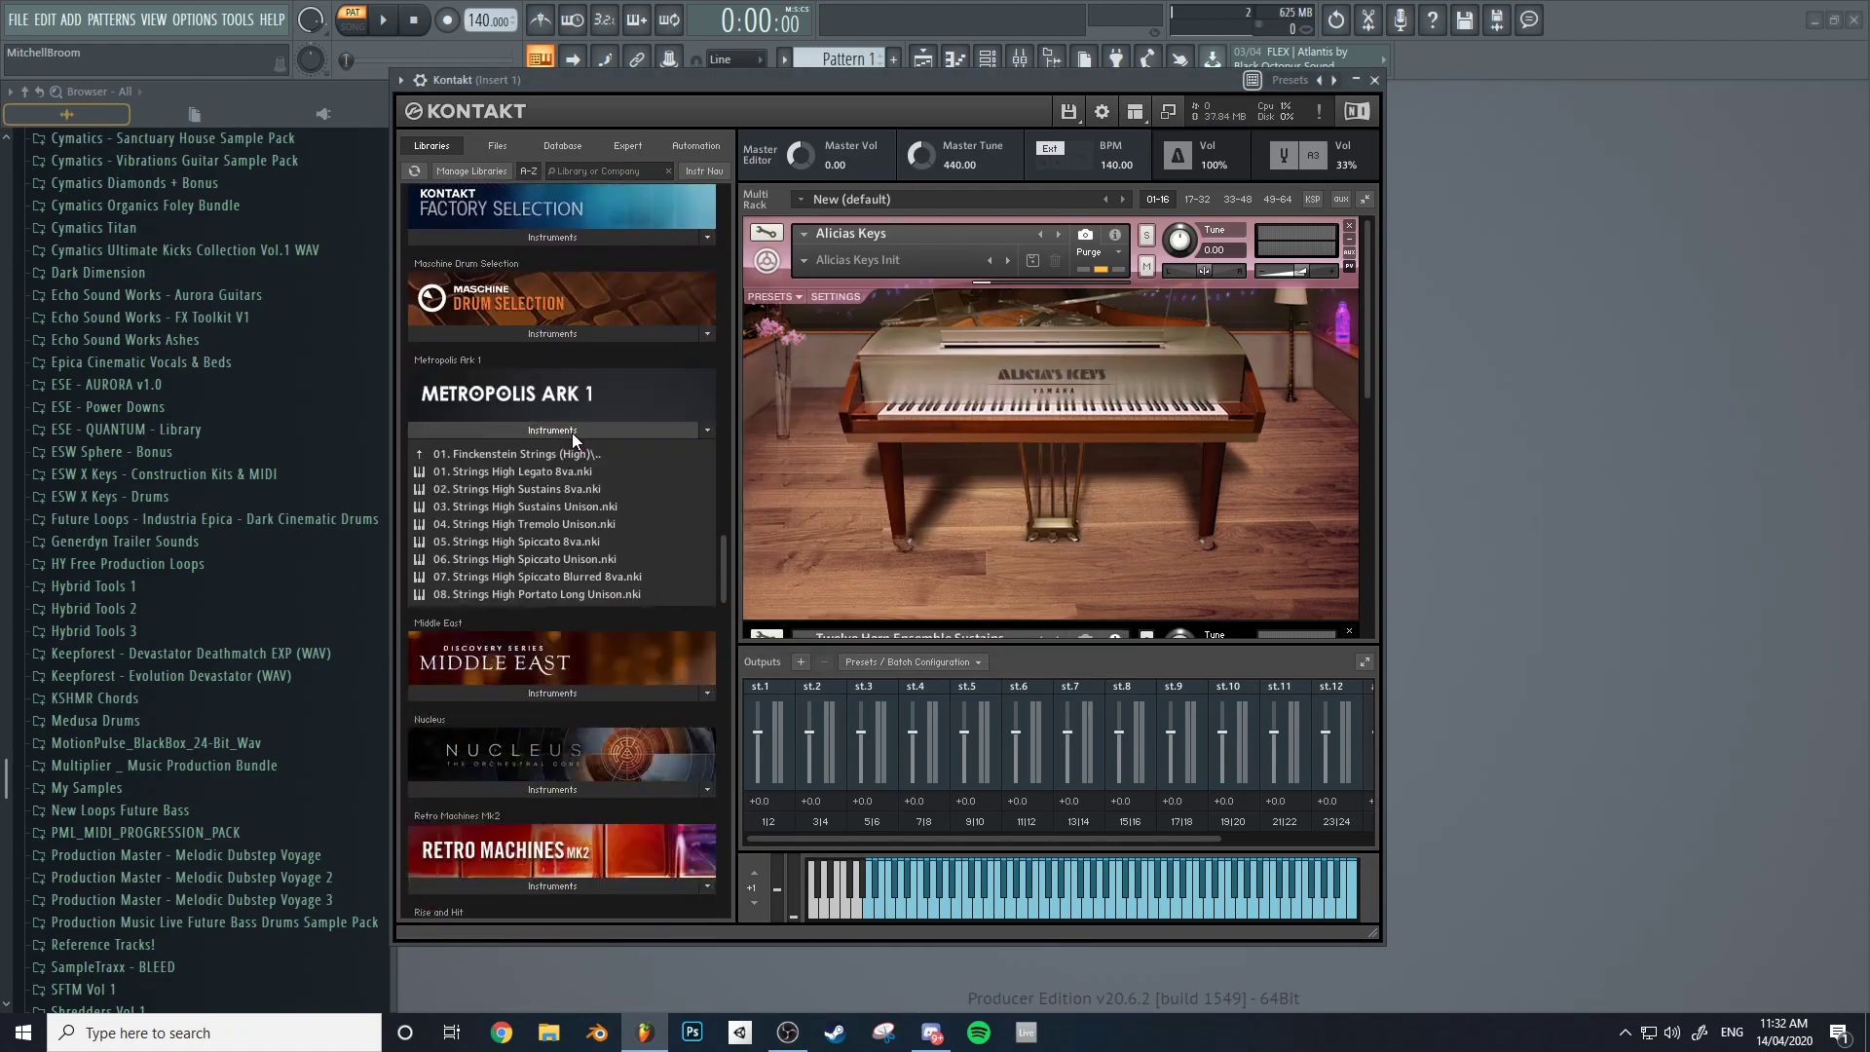
pyautogui.doubleClick(548, 488)
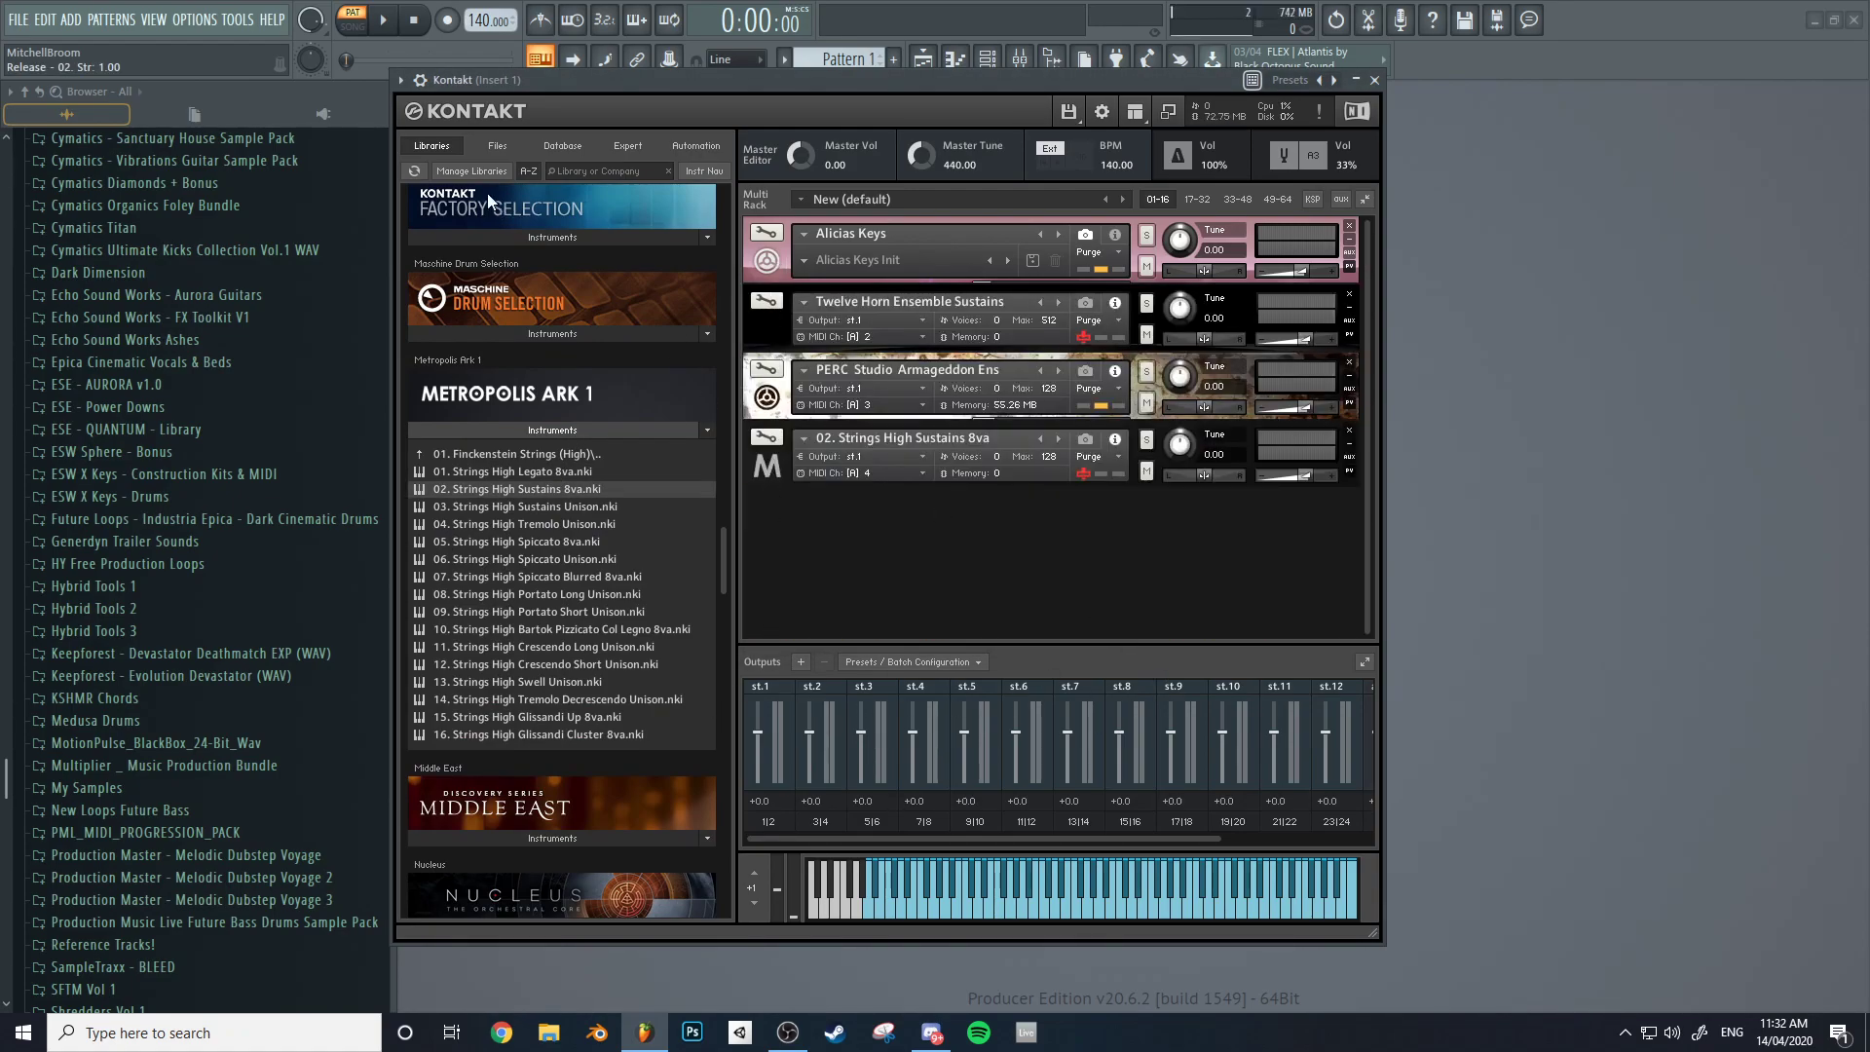
# Set Kontakt's MIDI input port to 0 in the VST wrapper settings and reposition the window.
pyautogui.click(421, 80)
pyautogui.click(456, 115)
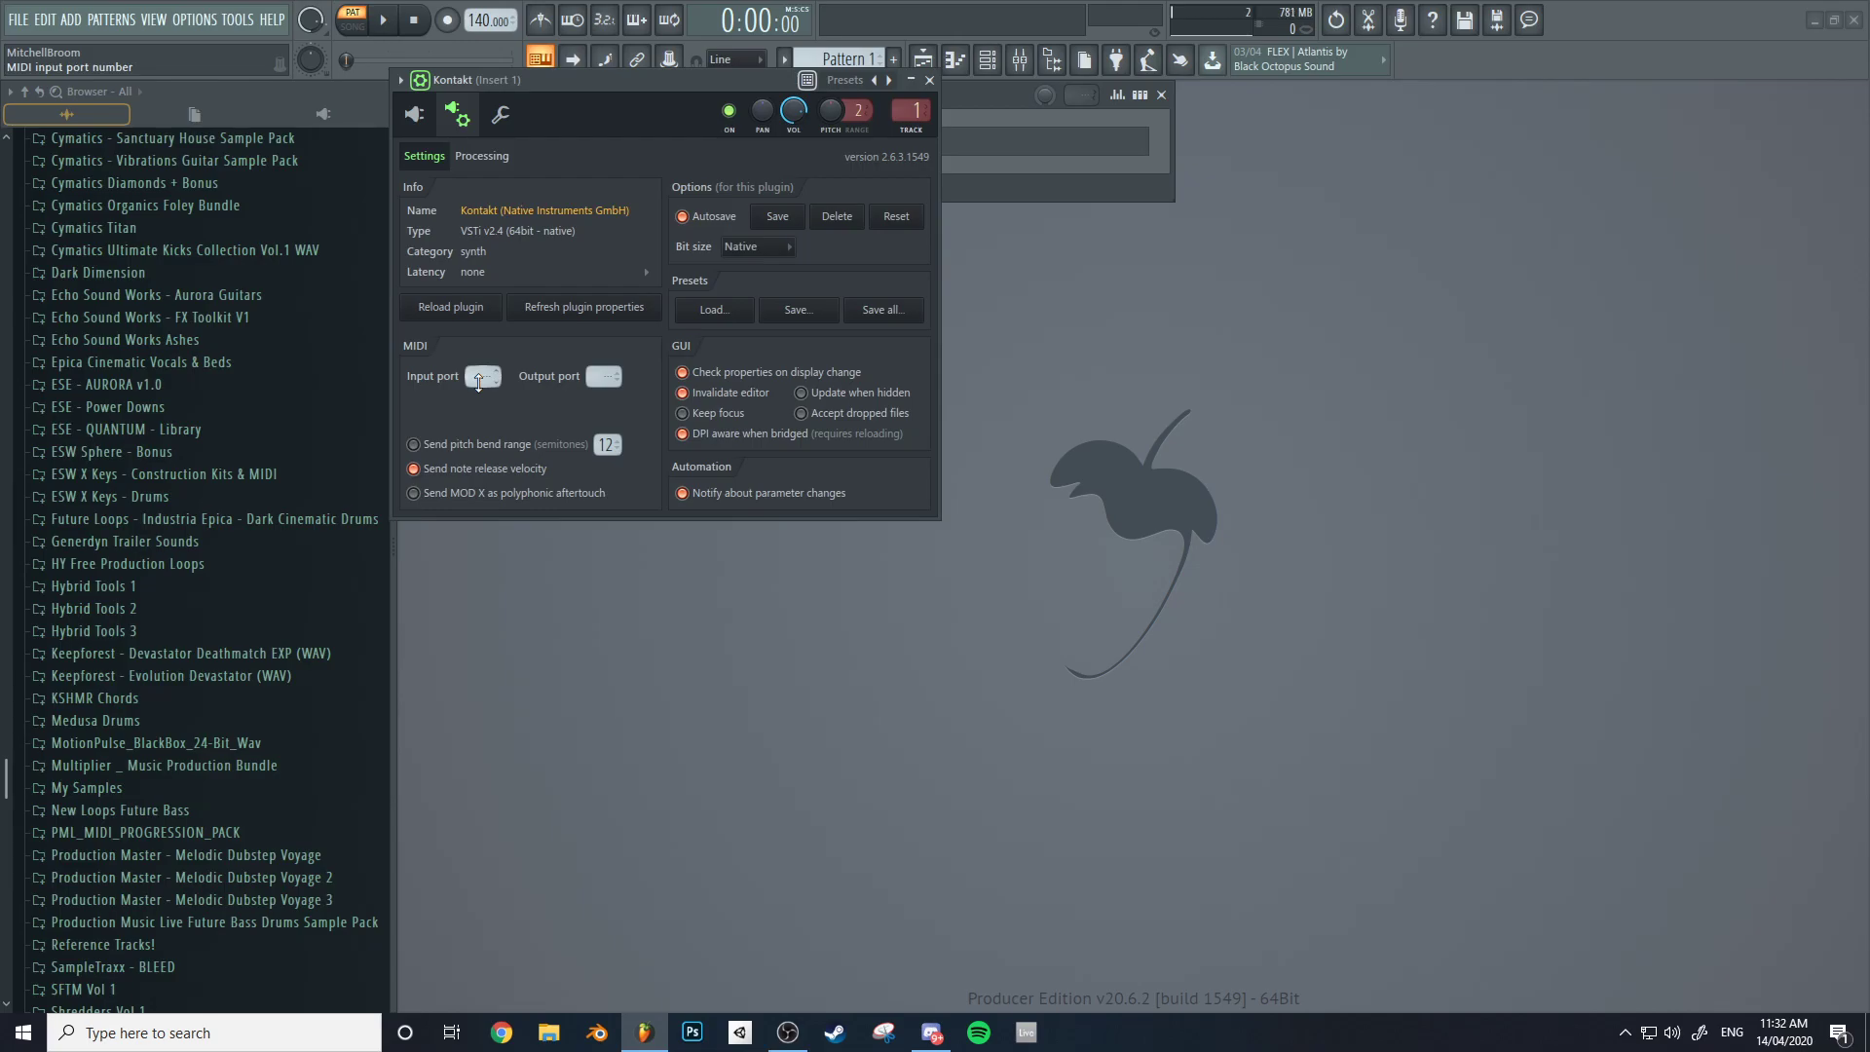
pyautogui.scroll(1, 479, 382)
pyautogui.moveTo(718, 86); pyautogui.dragTo(833, 131)
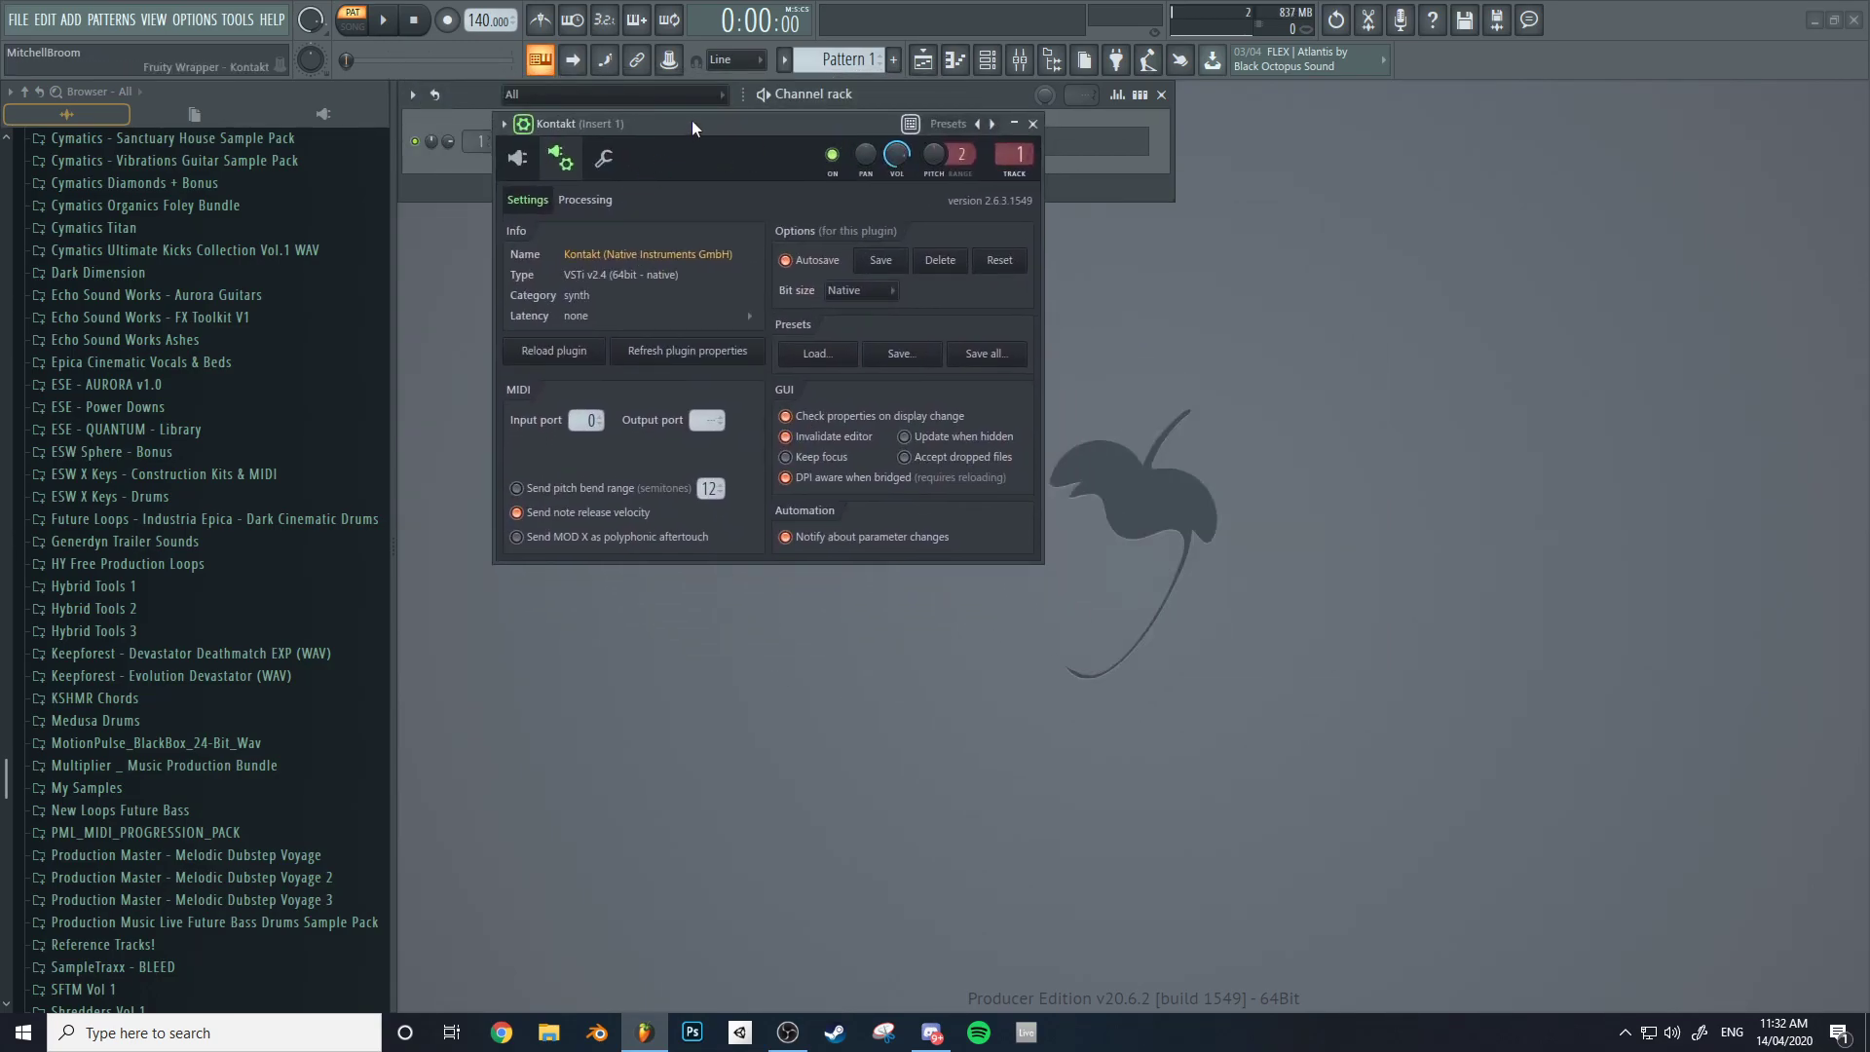
pyautogui.moveTo(692, 120); pyautogui.dragTo(645, 117)
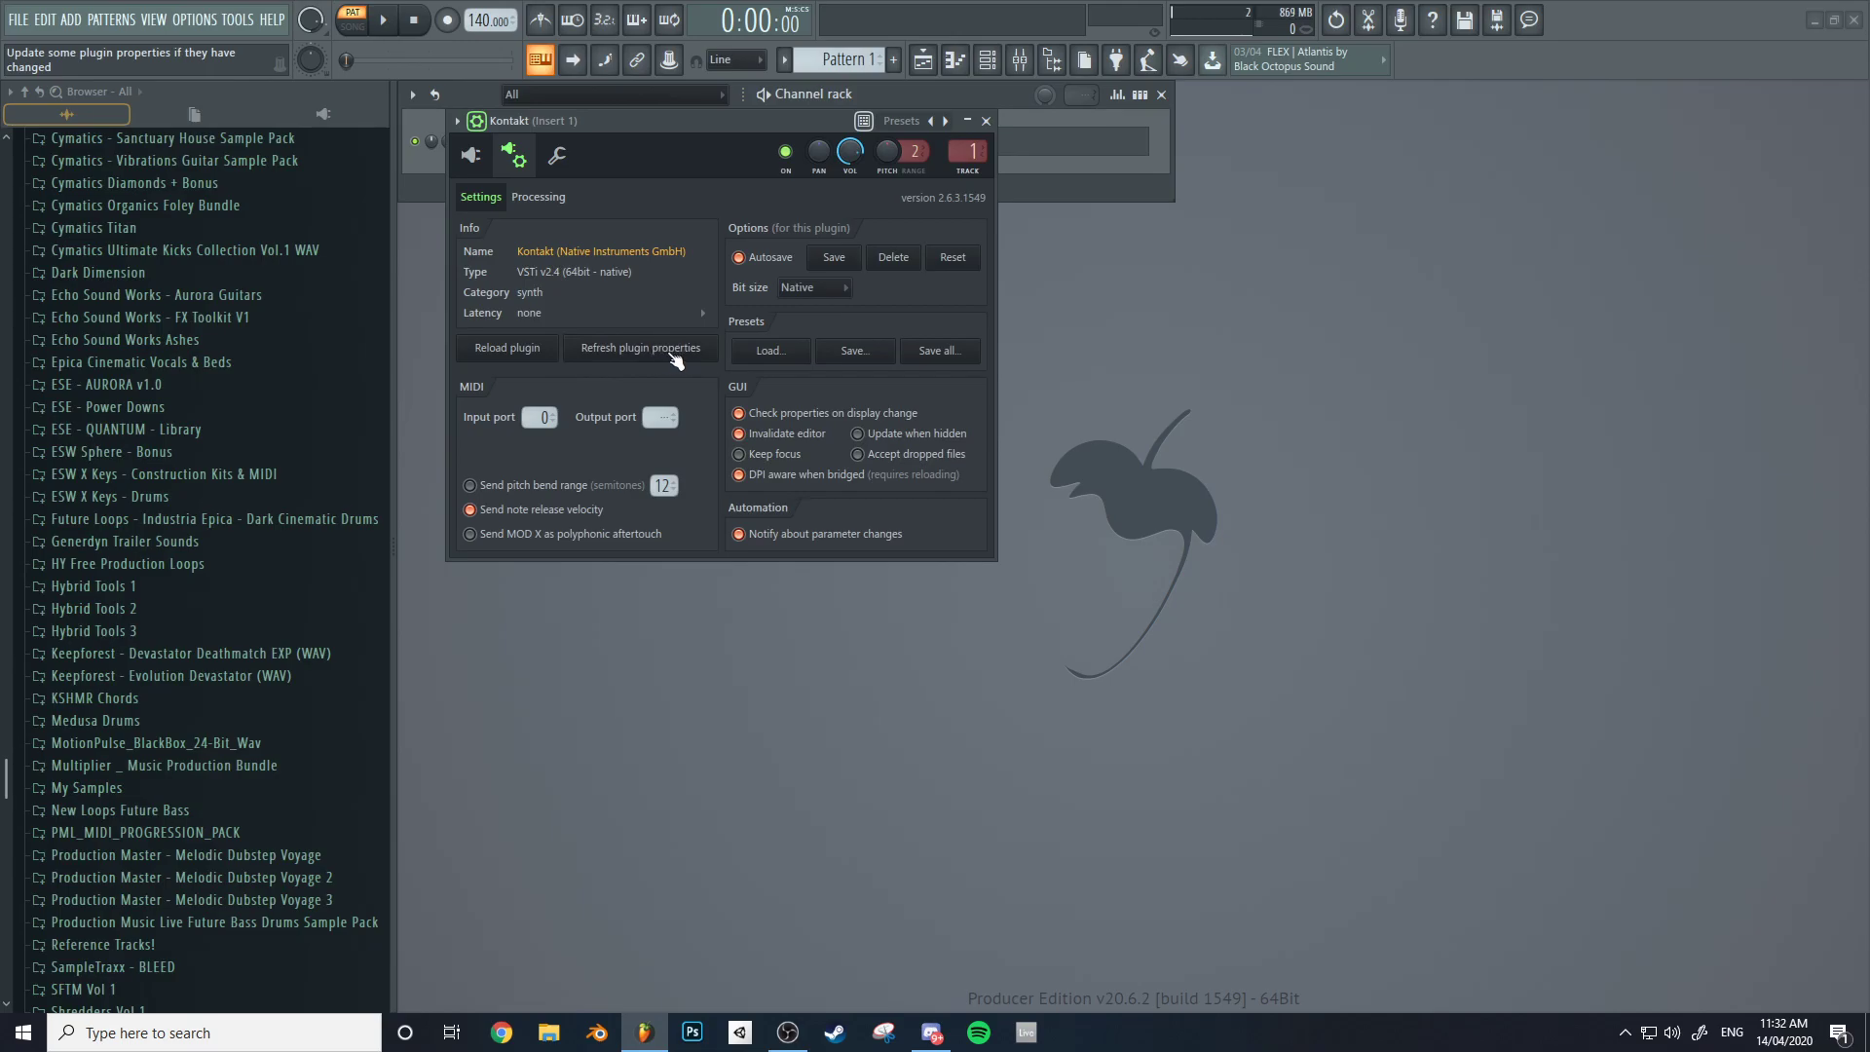
pyautogui.moveTo(602, 123); pyautogui.dragTo(579, 123)
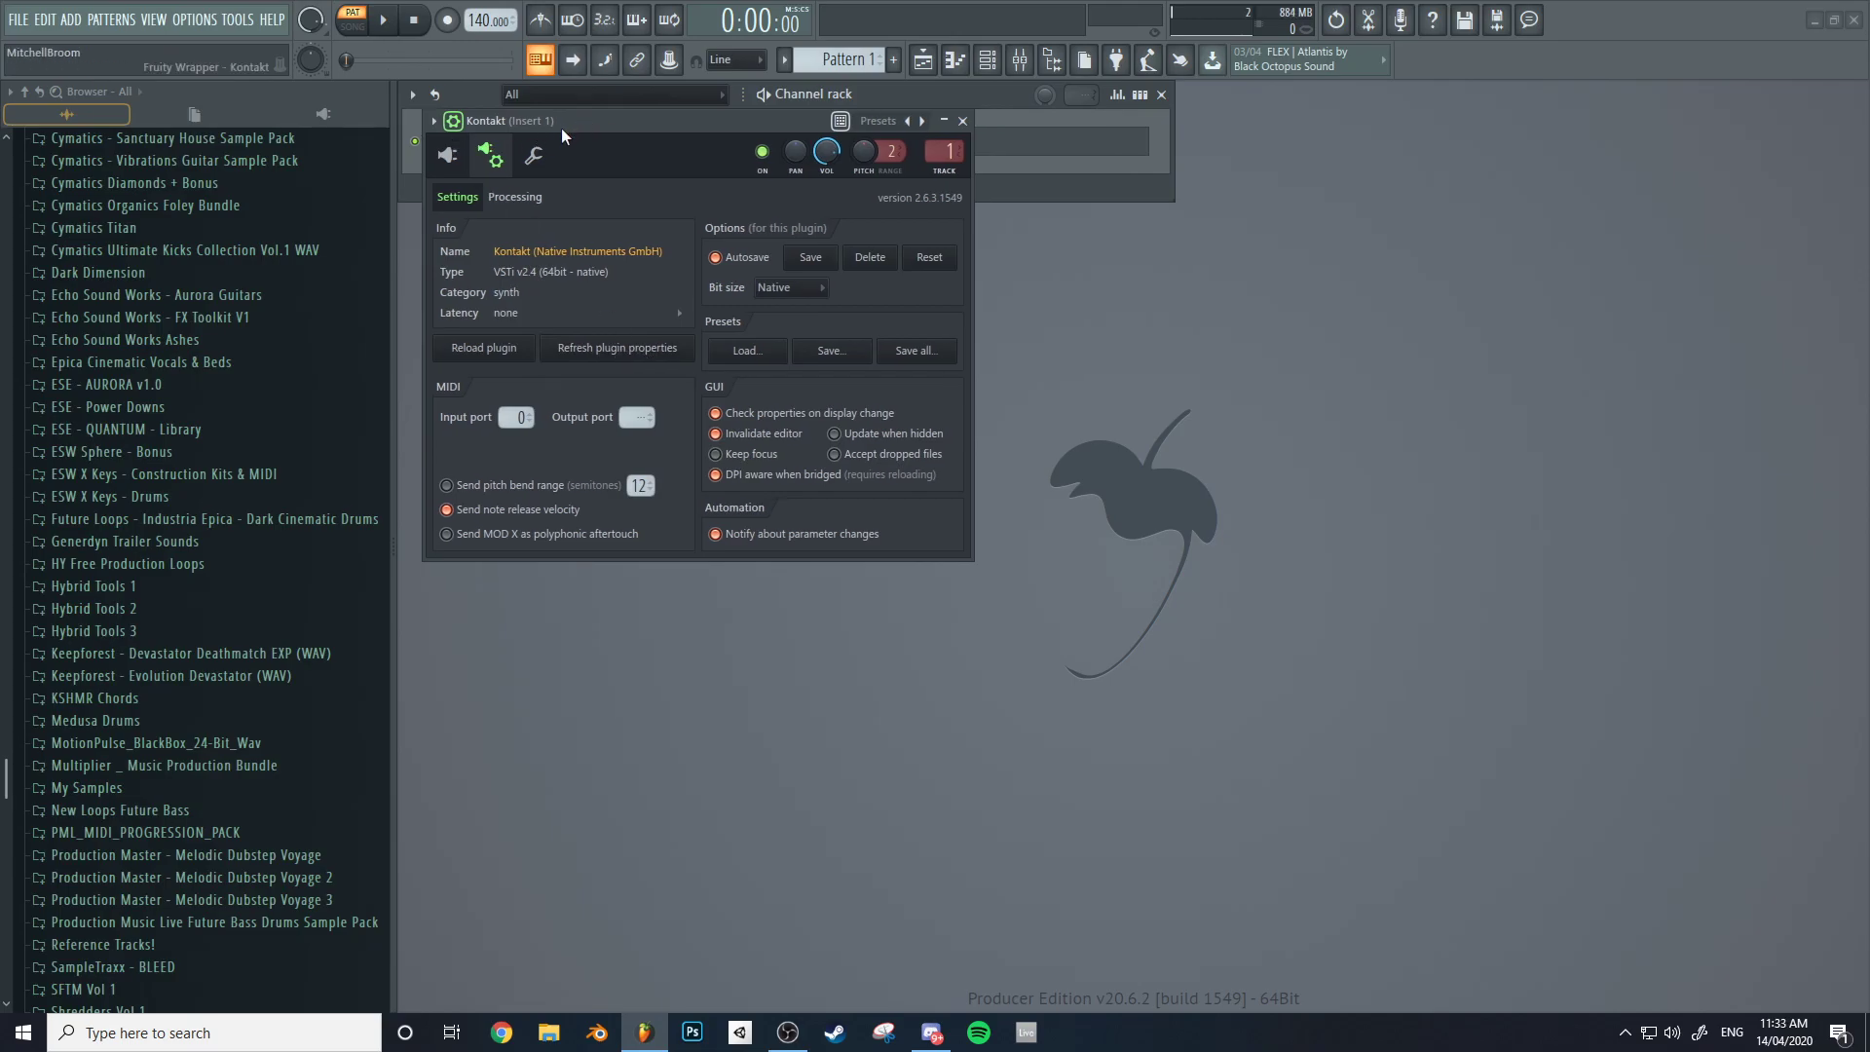
# Auto-map Kontakt's outputs to mixer tracks in the wrapper's Processing settings.
pyautogui.click(447, 155)
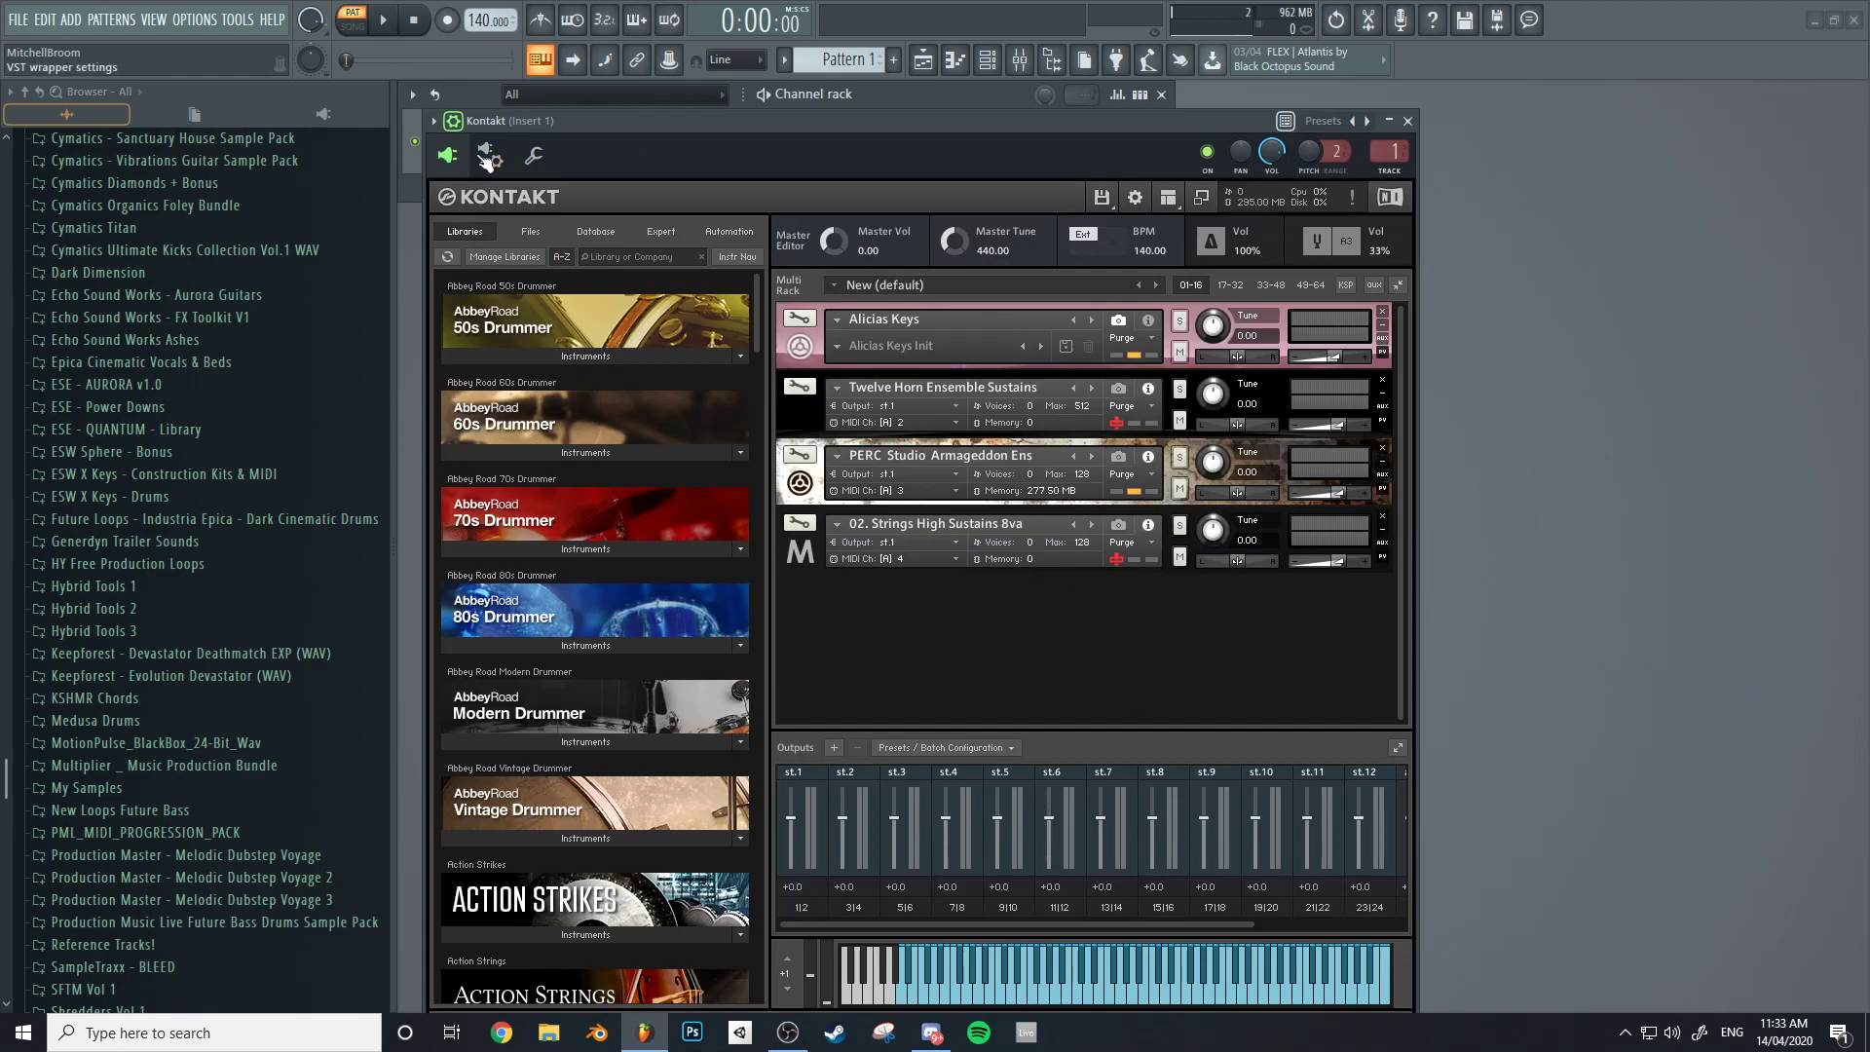
pyautogui.click(490, 156)
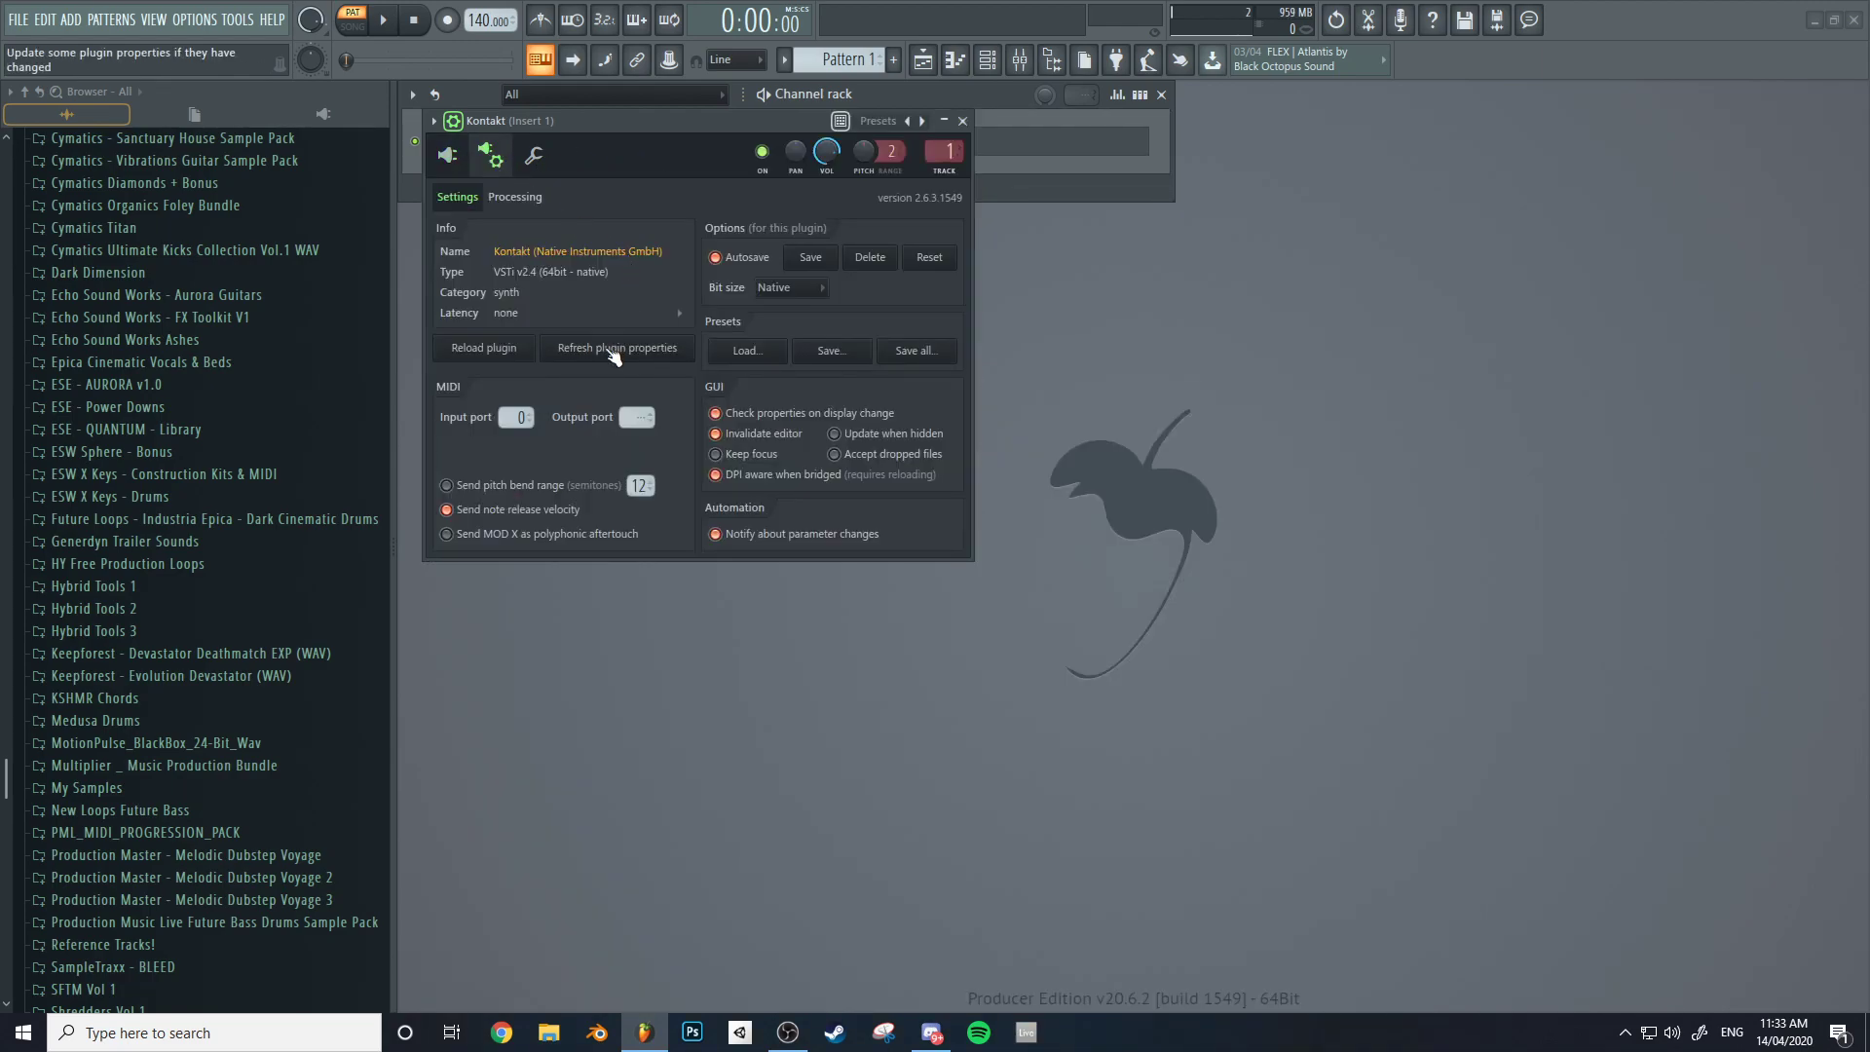
pyautogui.click(530, 201)
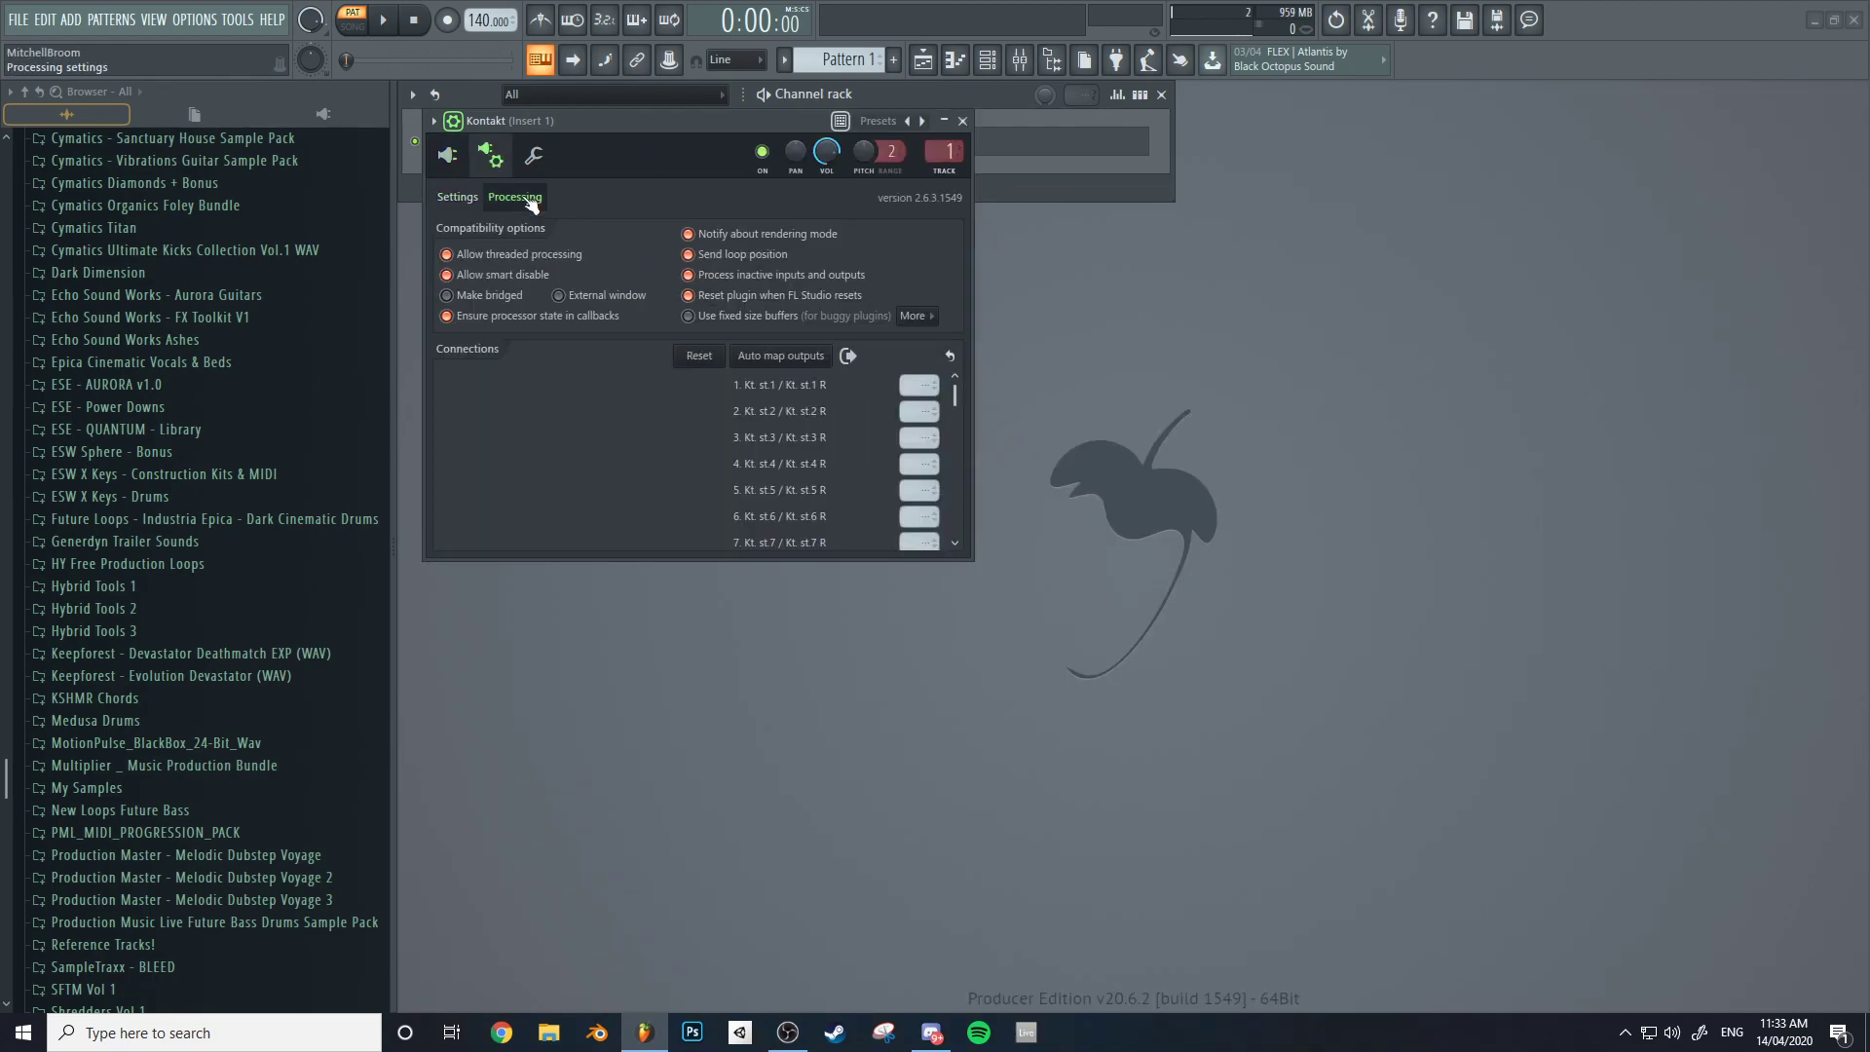
pyautogui.click(799, 360)
# Check the mixer's insert tracks against Kontakt's mapped outputs.
pyautogui.click(1020, 60)
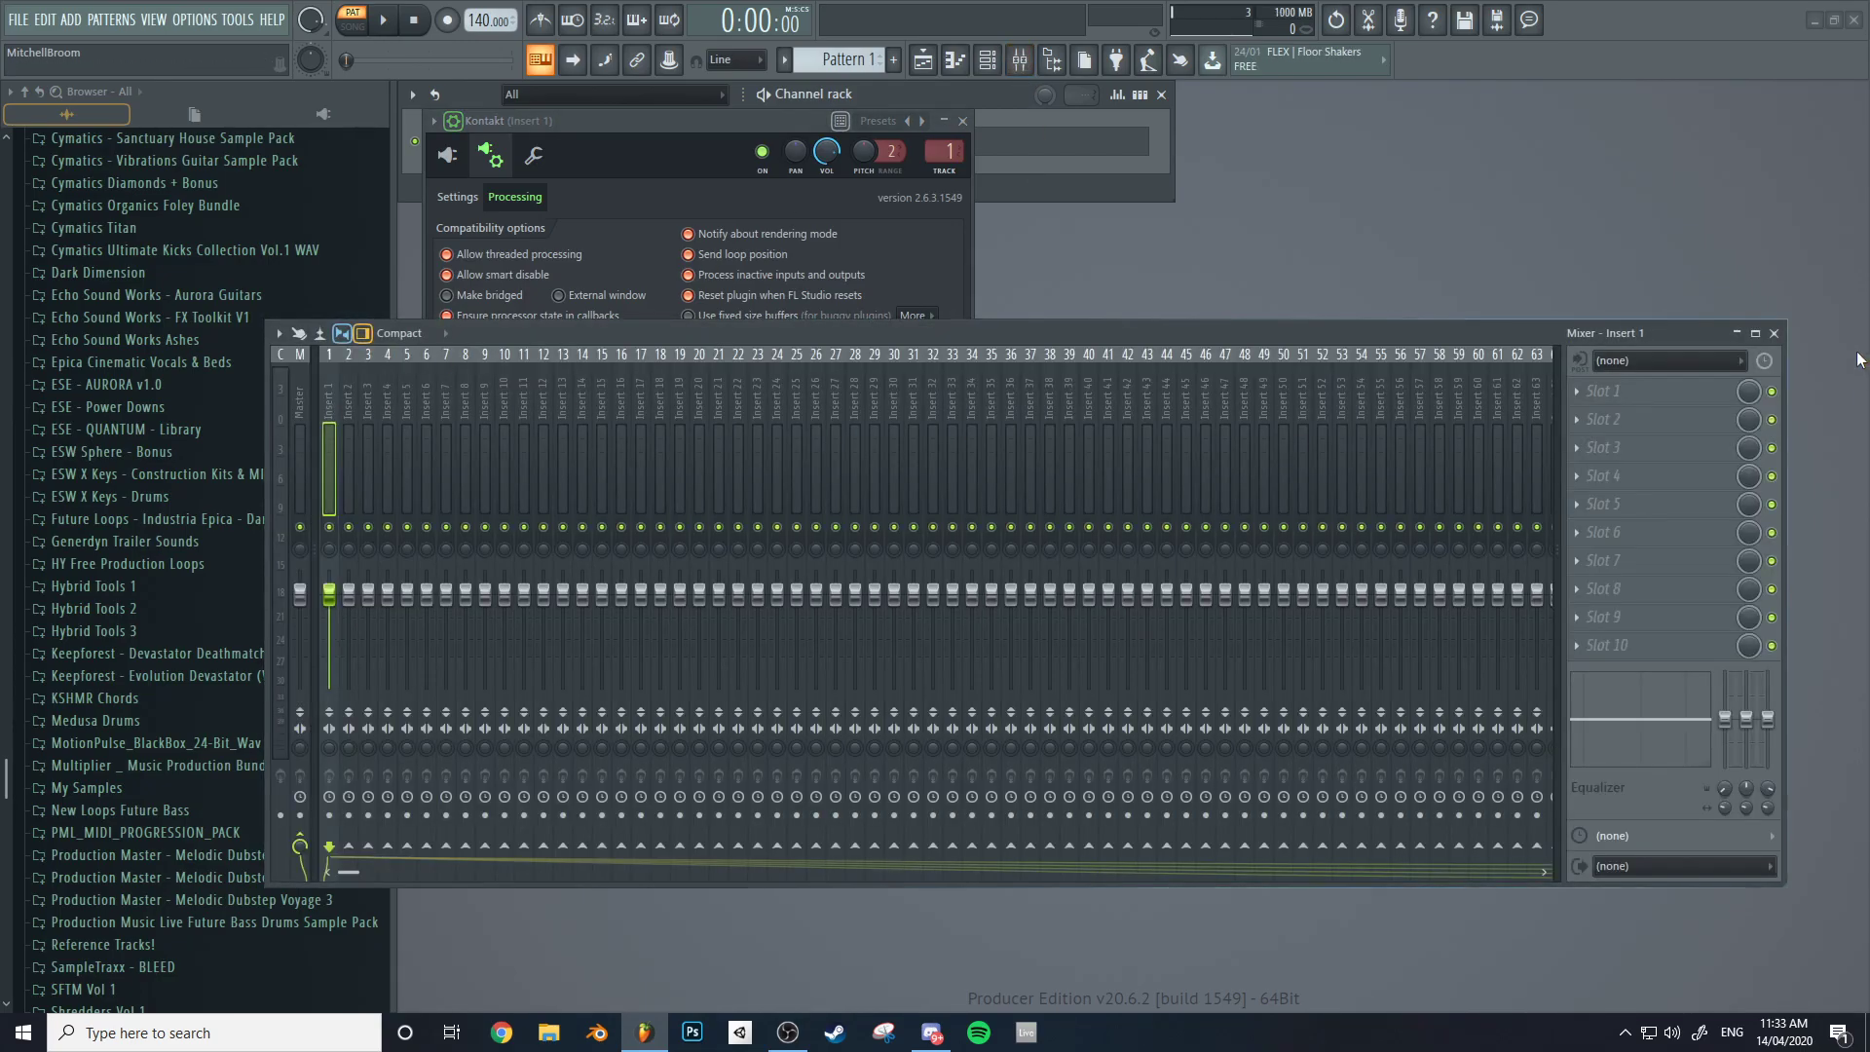
pyautogui.click(1775, 333)
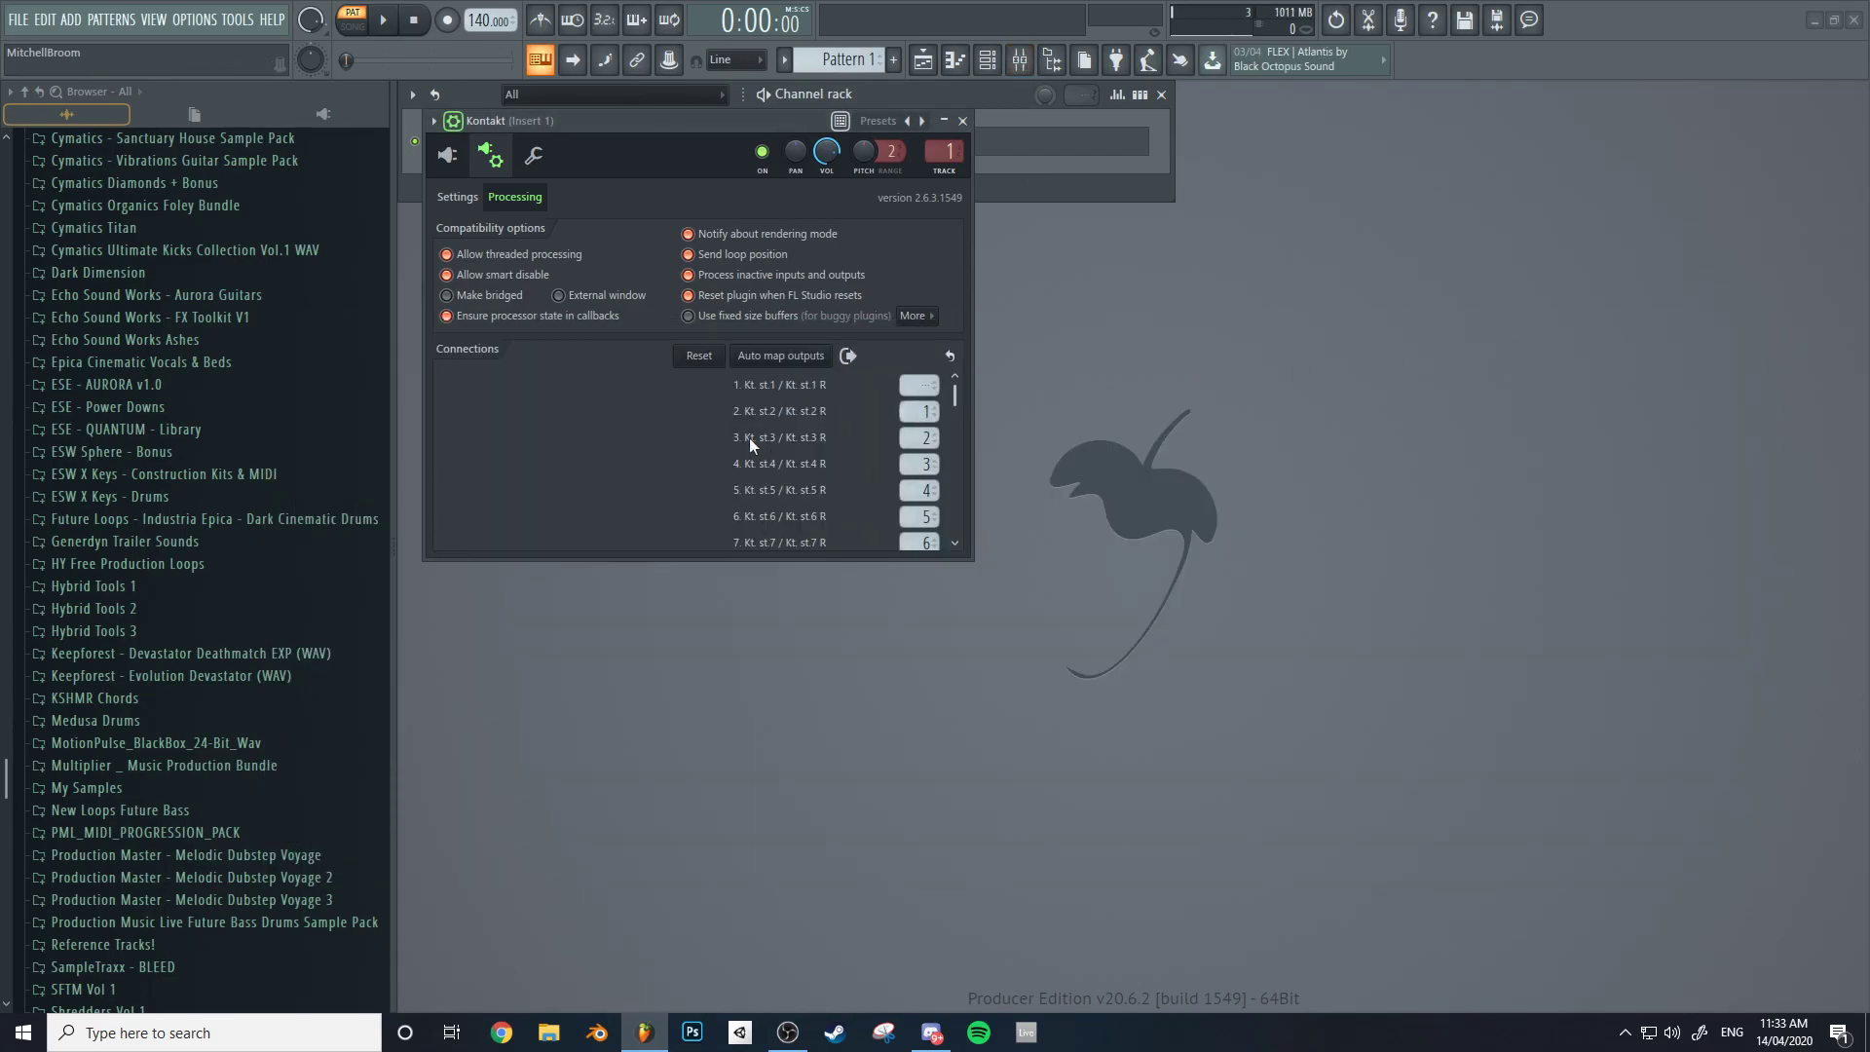
pyautogui.click(1020, 59)
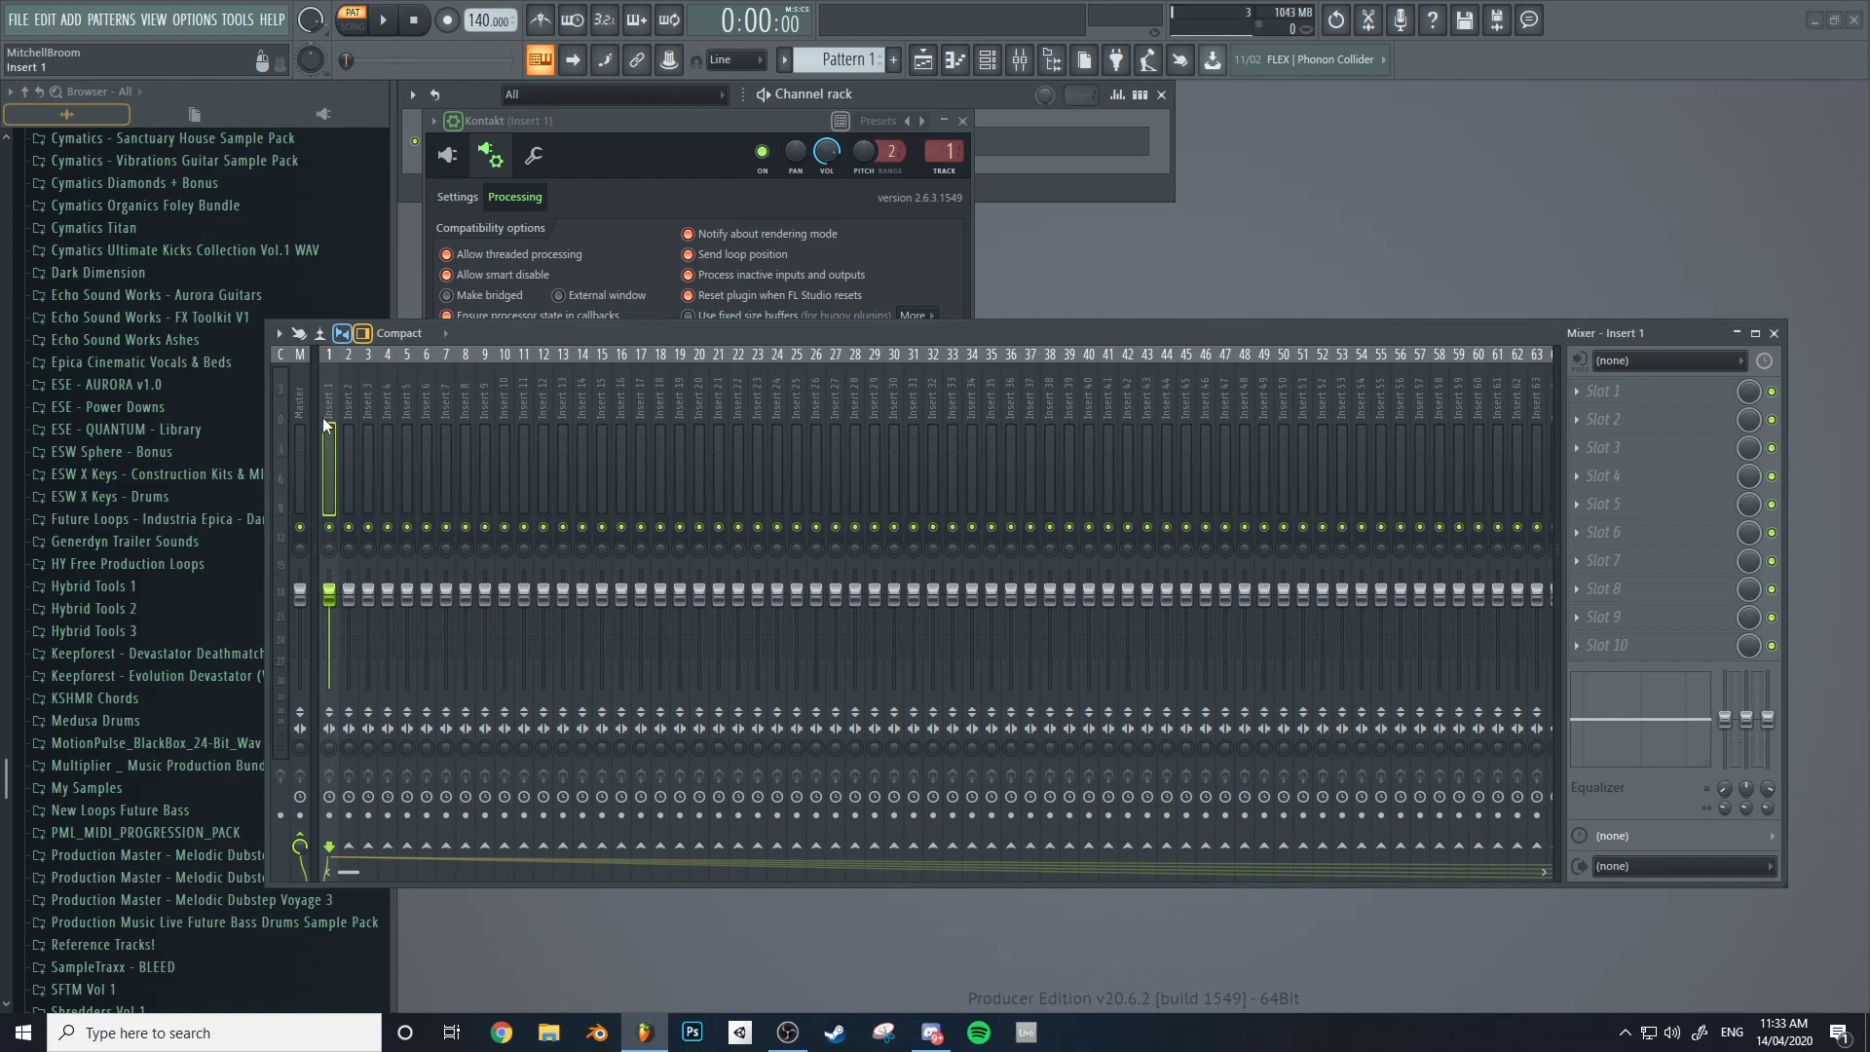
pyautogui.click(1775, 333)
# Run Kontakt's batch function that clears the output section and creates one individual channel for each loaded instrument.
pyautogui.click(457, 196)
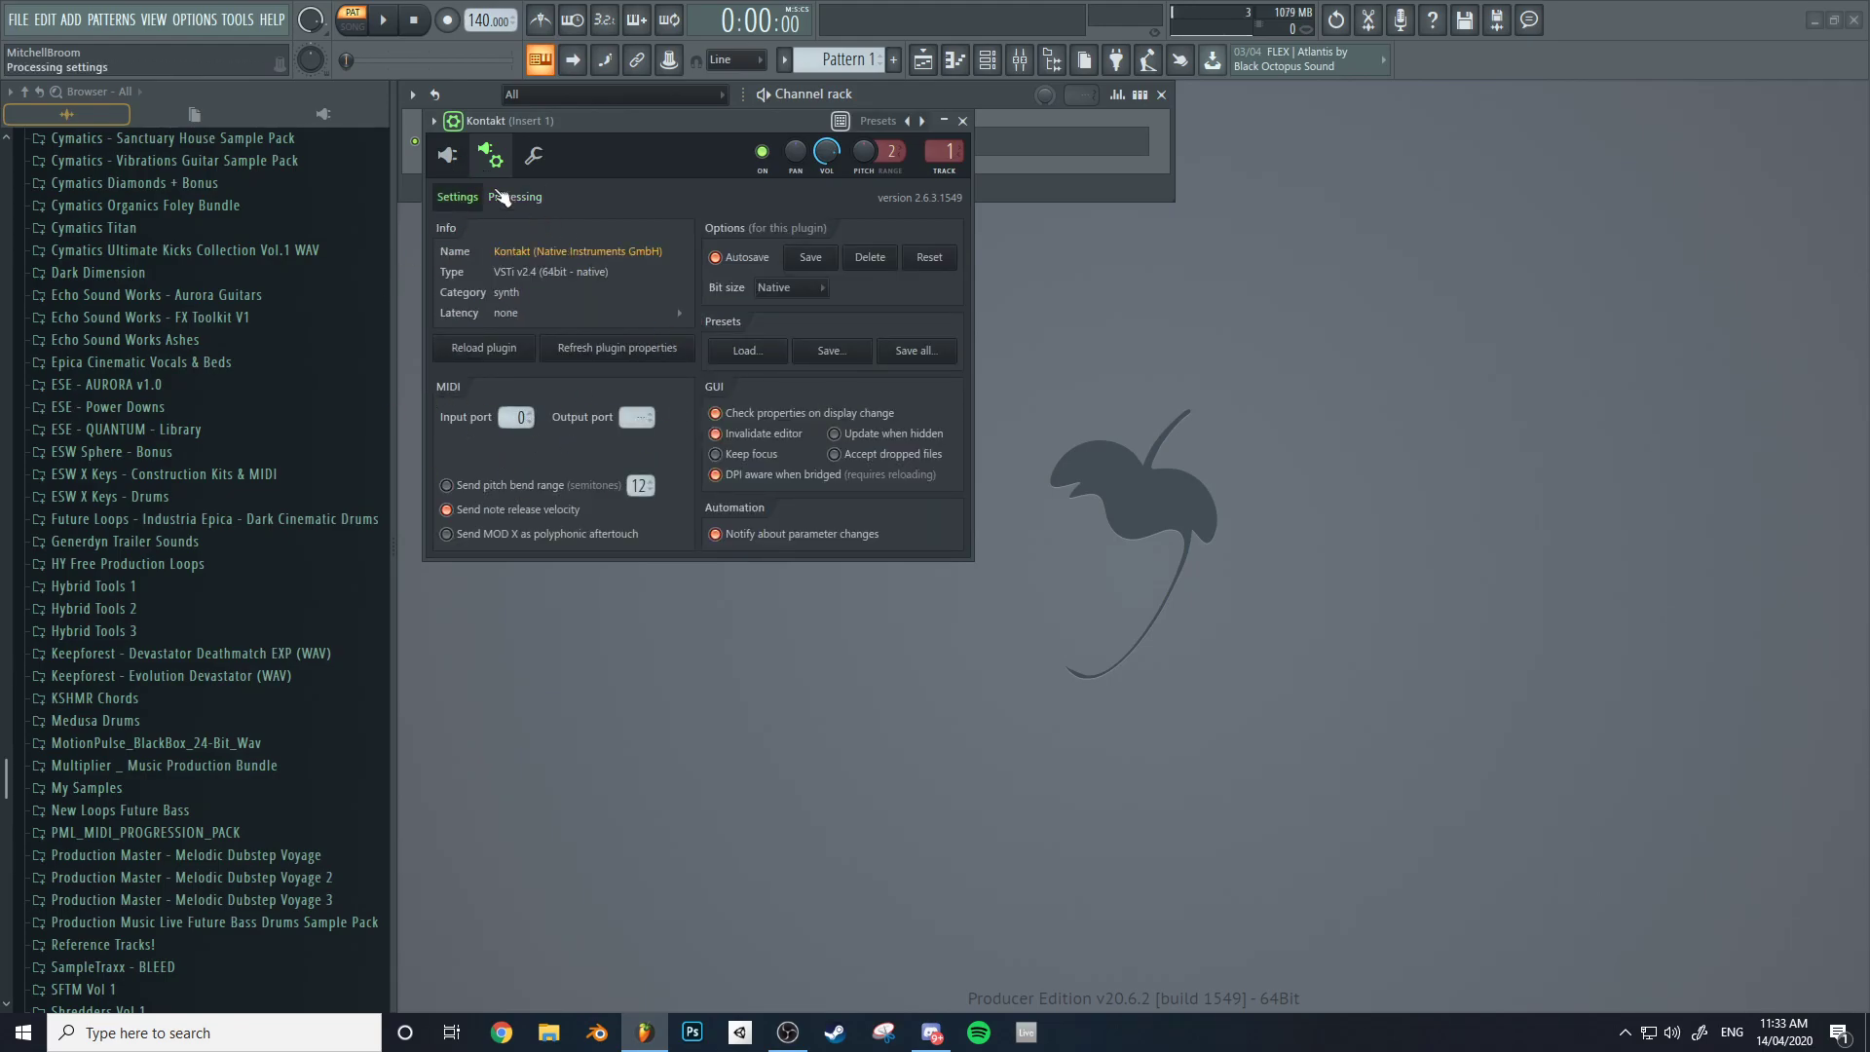
pyautogui.click(461, 158)
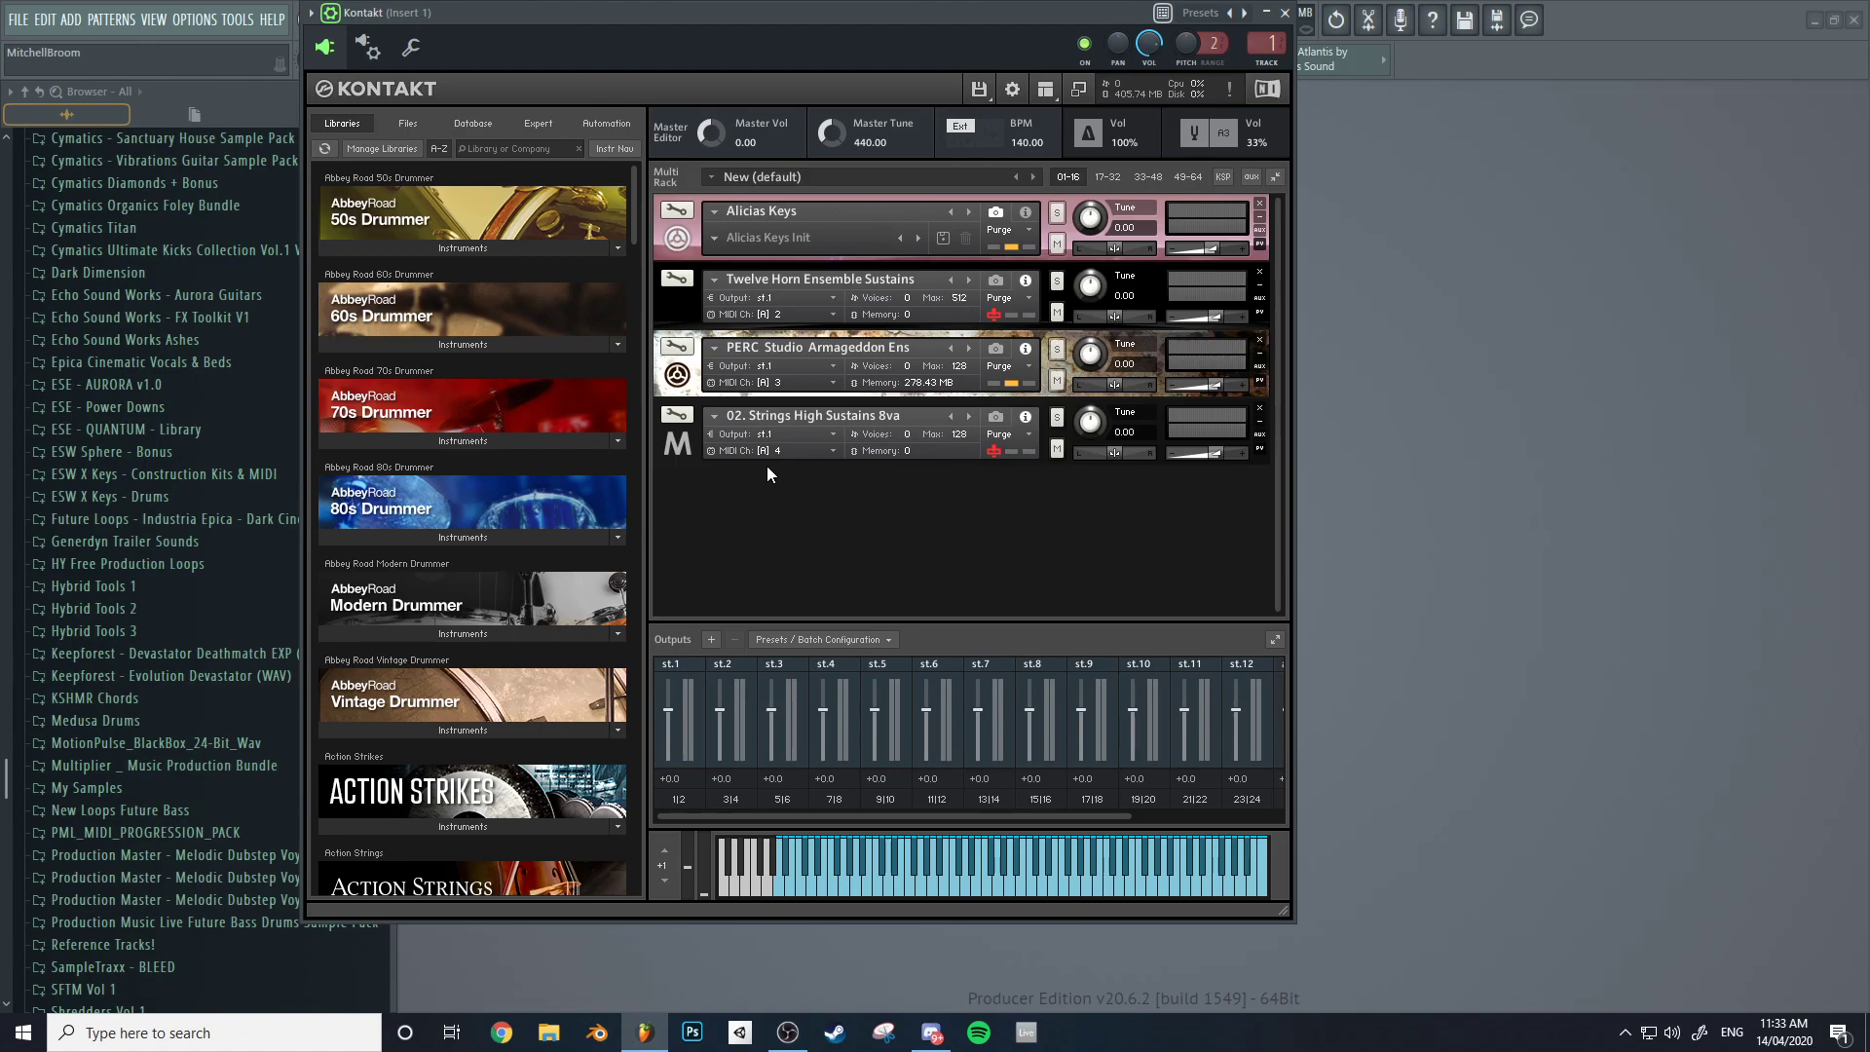
pyautogui.click(794, 640)
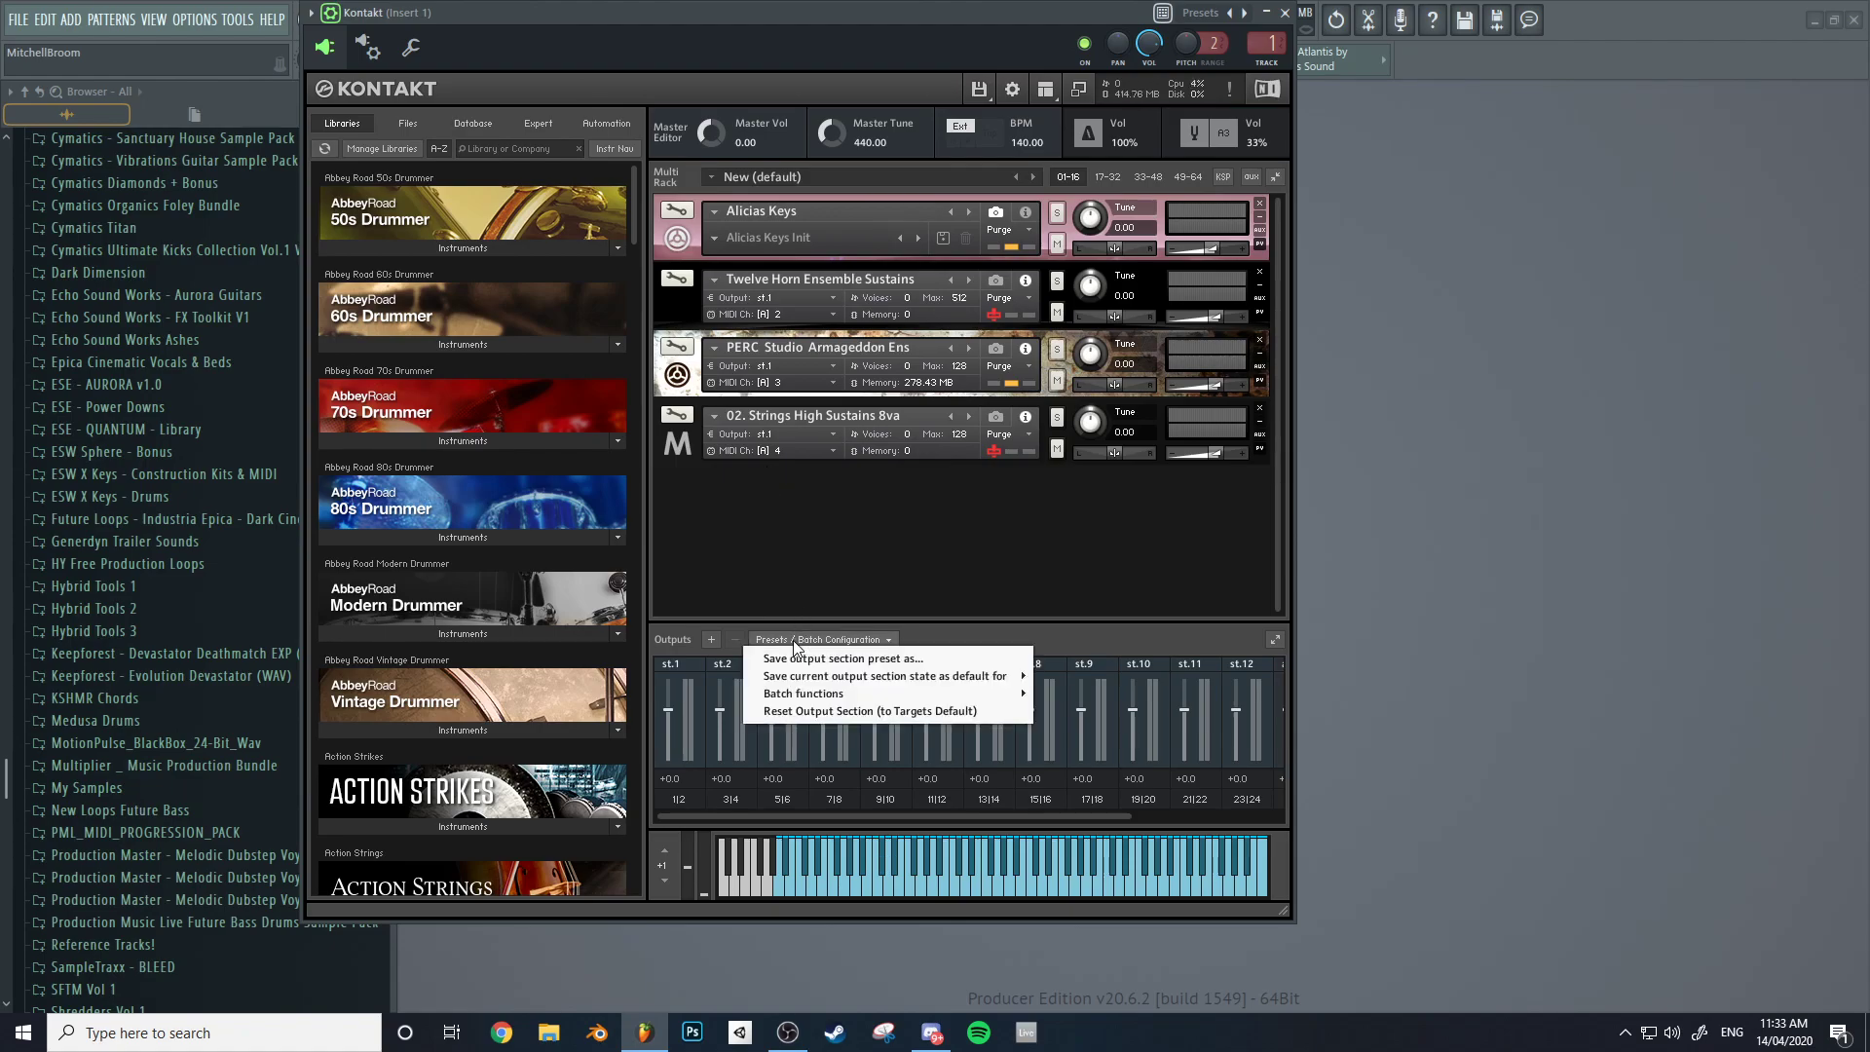
pyautogui.moveTo(819, 694)
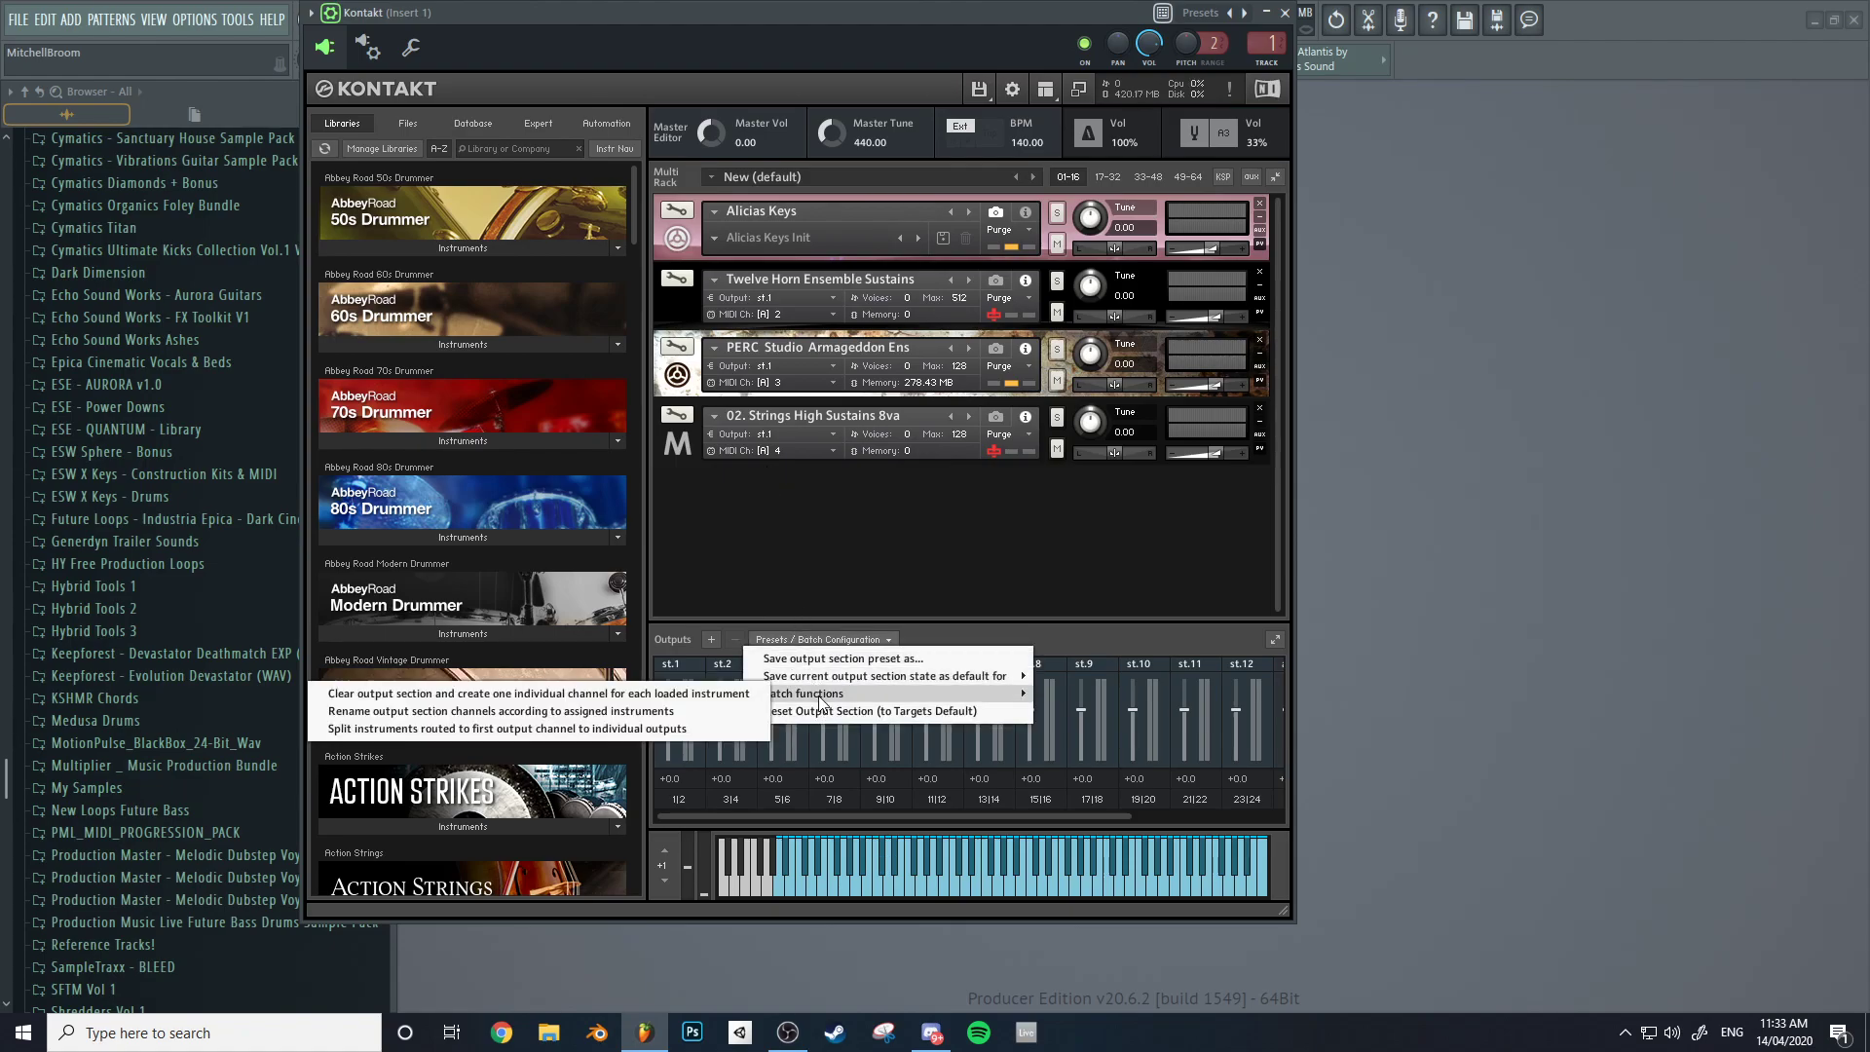
pyautogui.click(451, 696)
pyautogui.click(1006, 583)
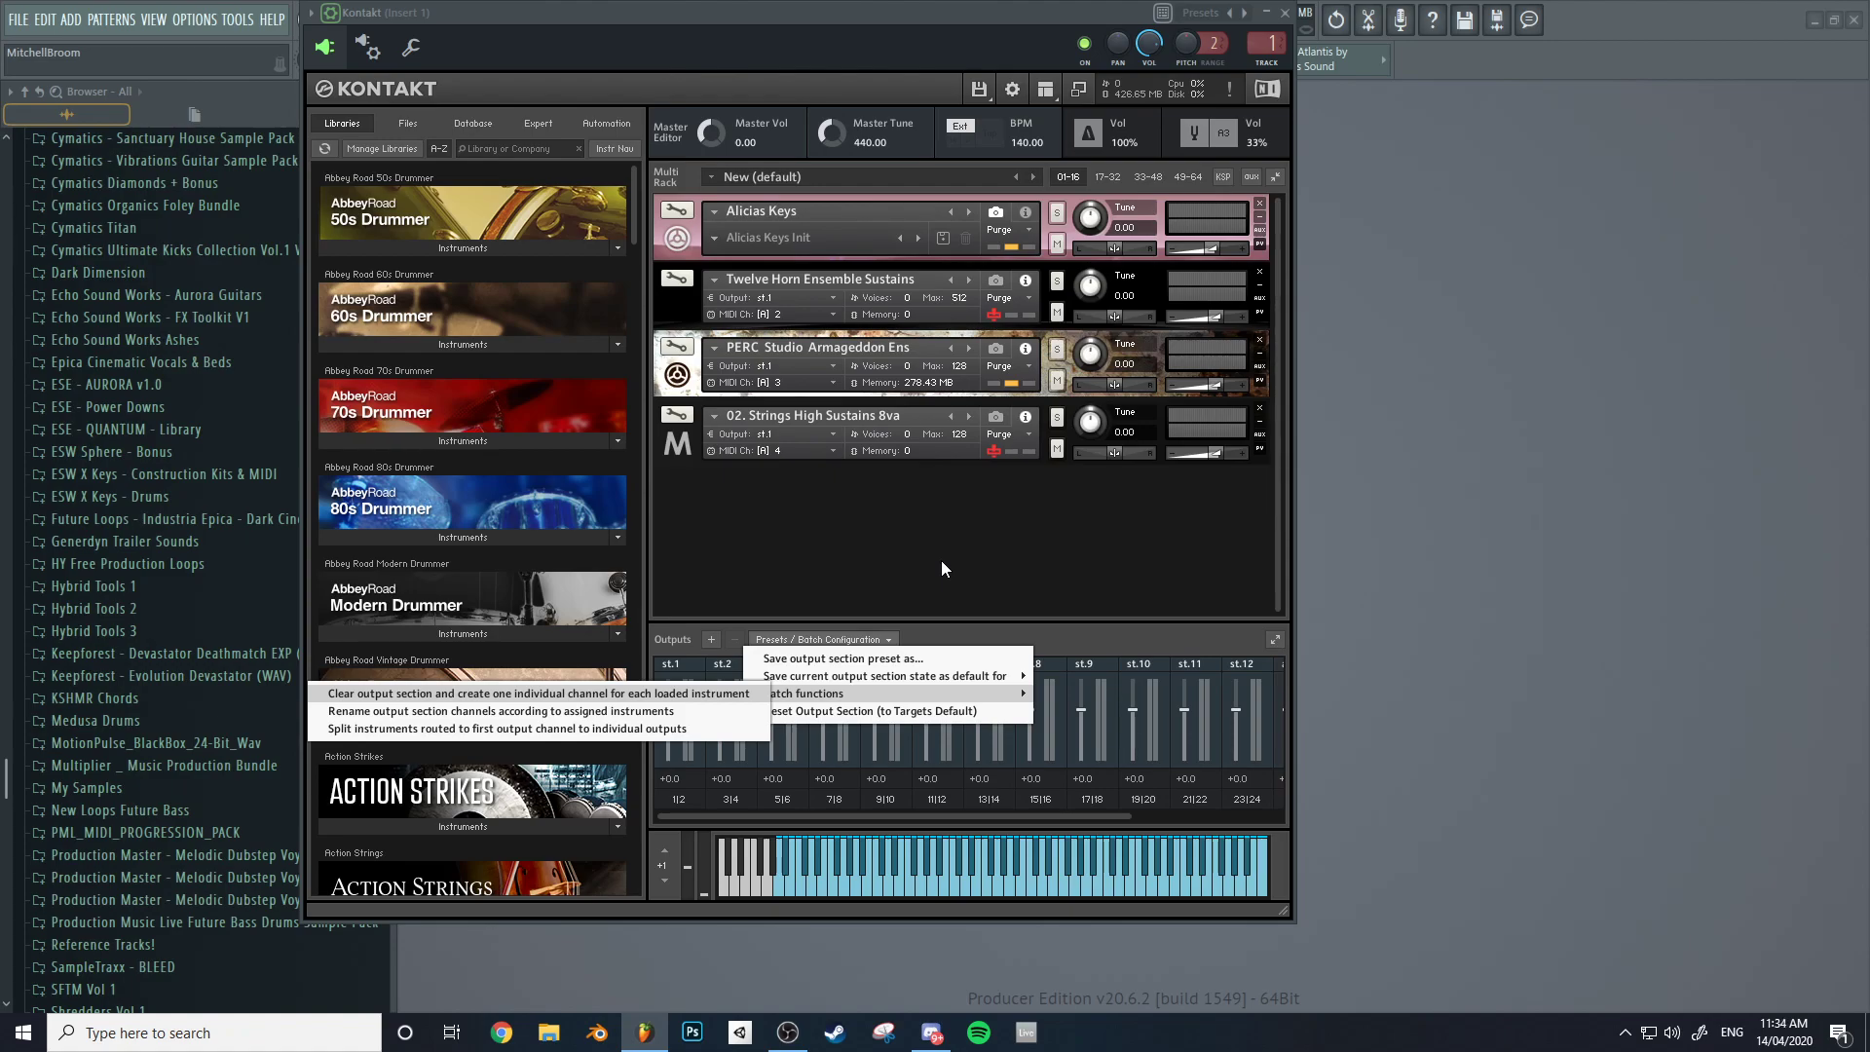
pyautogui.press('Return')
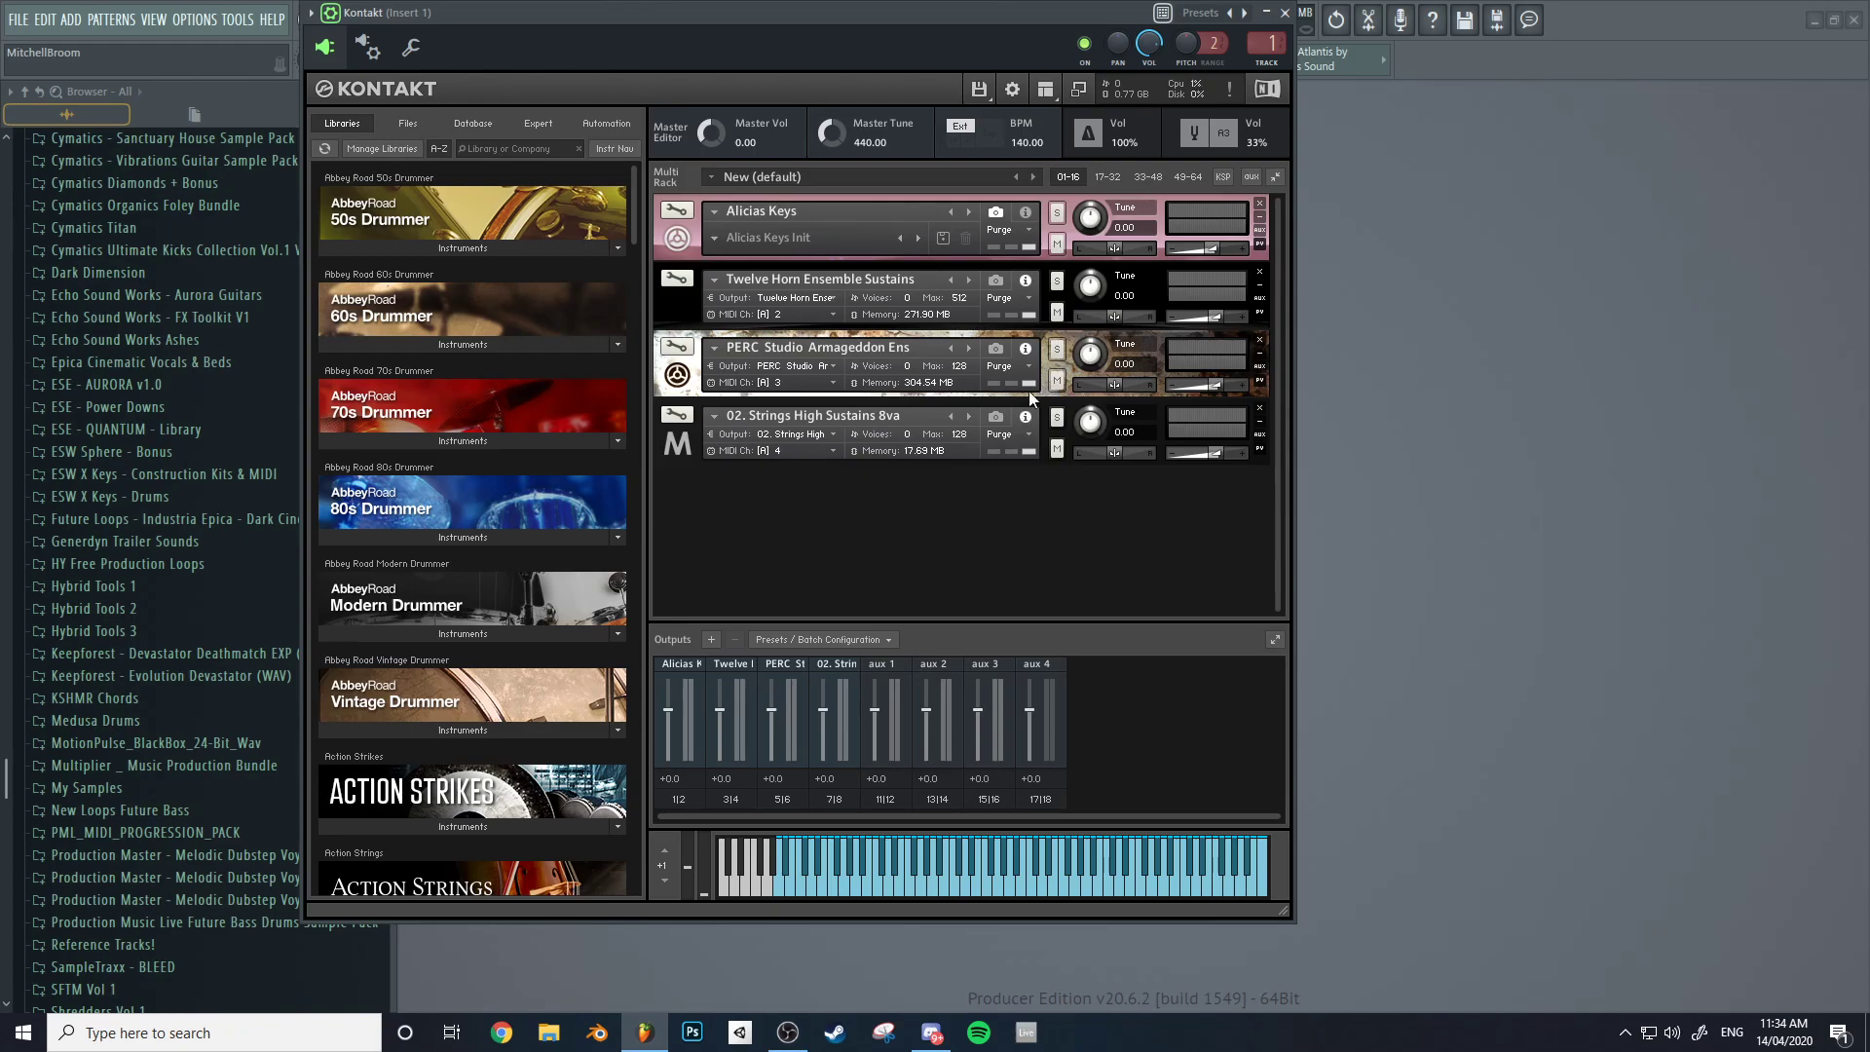
# Add a MIDI Out channel to the channel rack and reopen the Kontakt plugin window.
pyautogui.click(1286, 13)
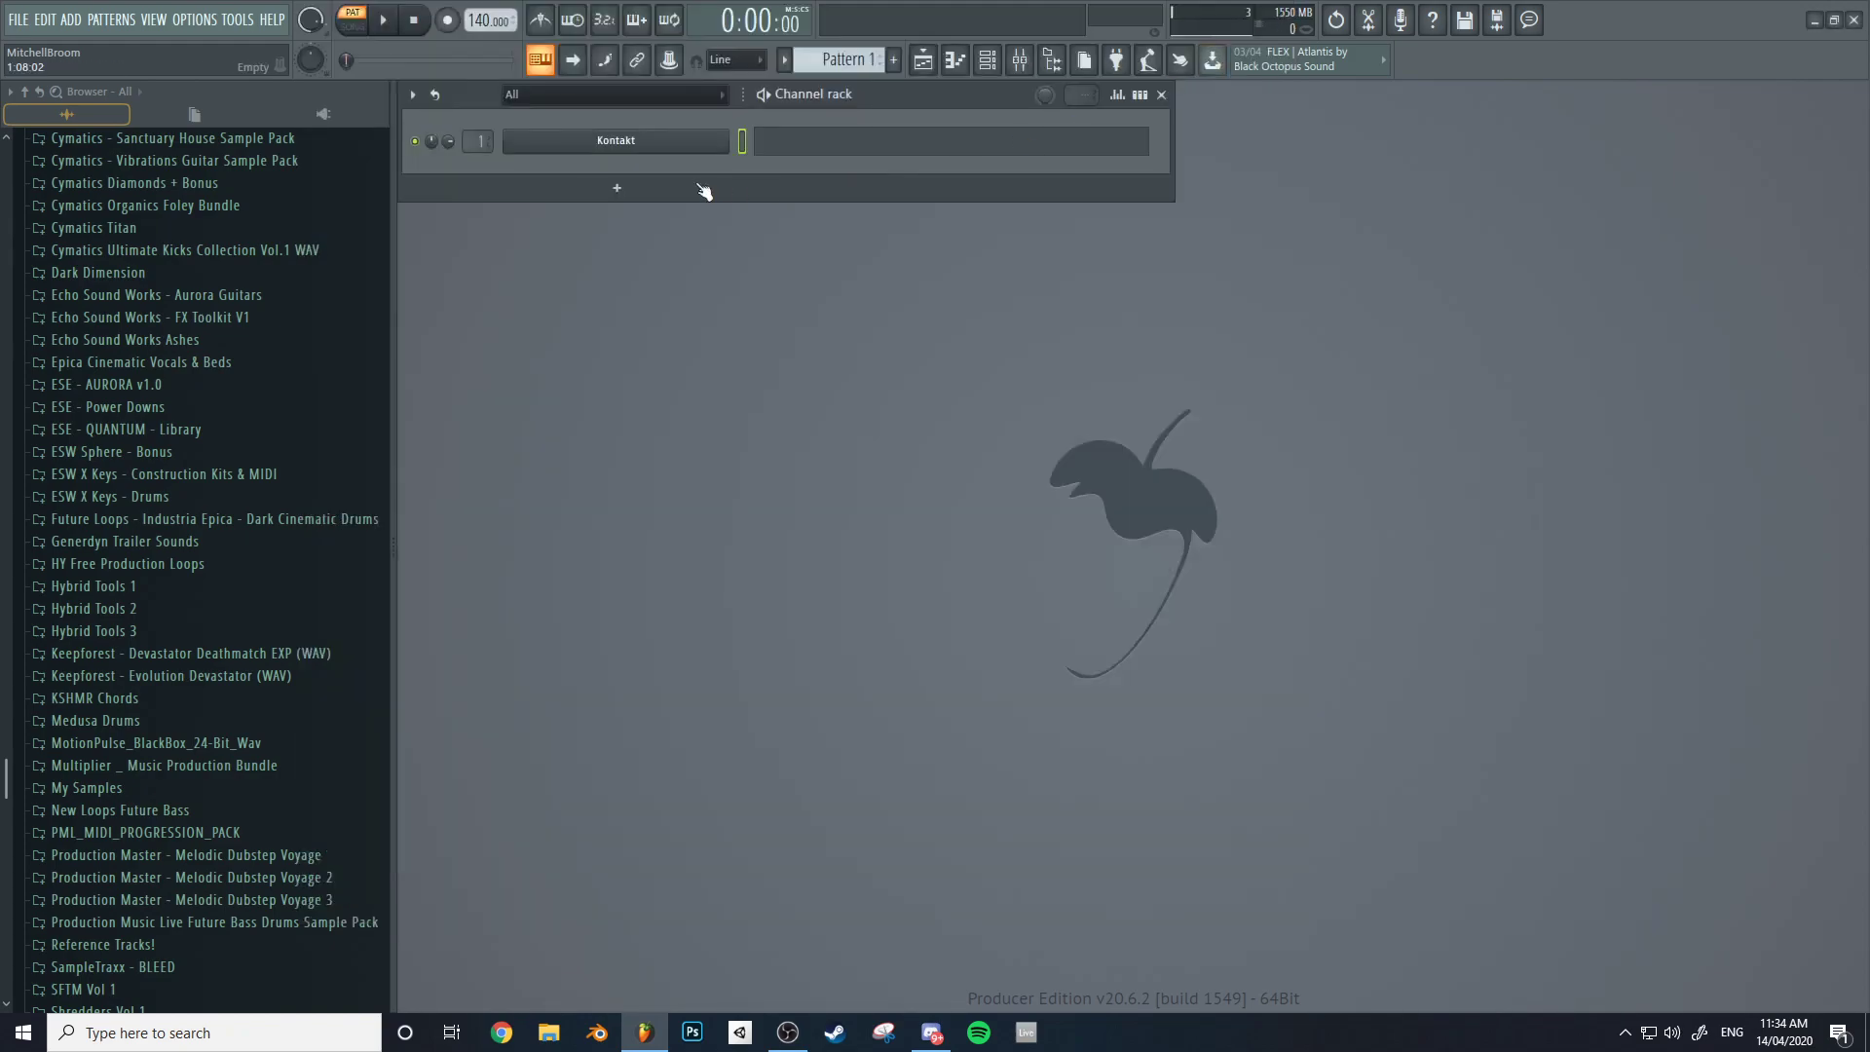
pyautogui.click(600, 181)
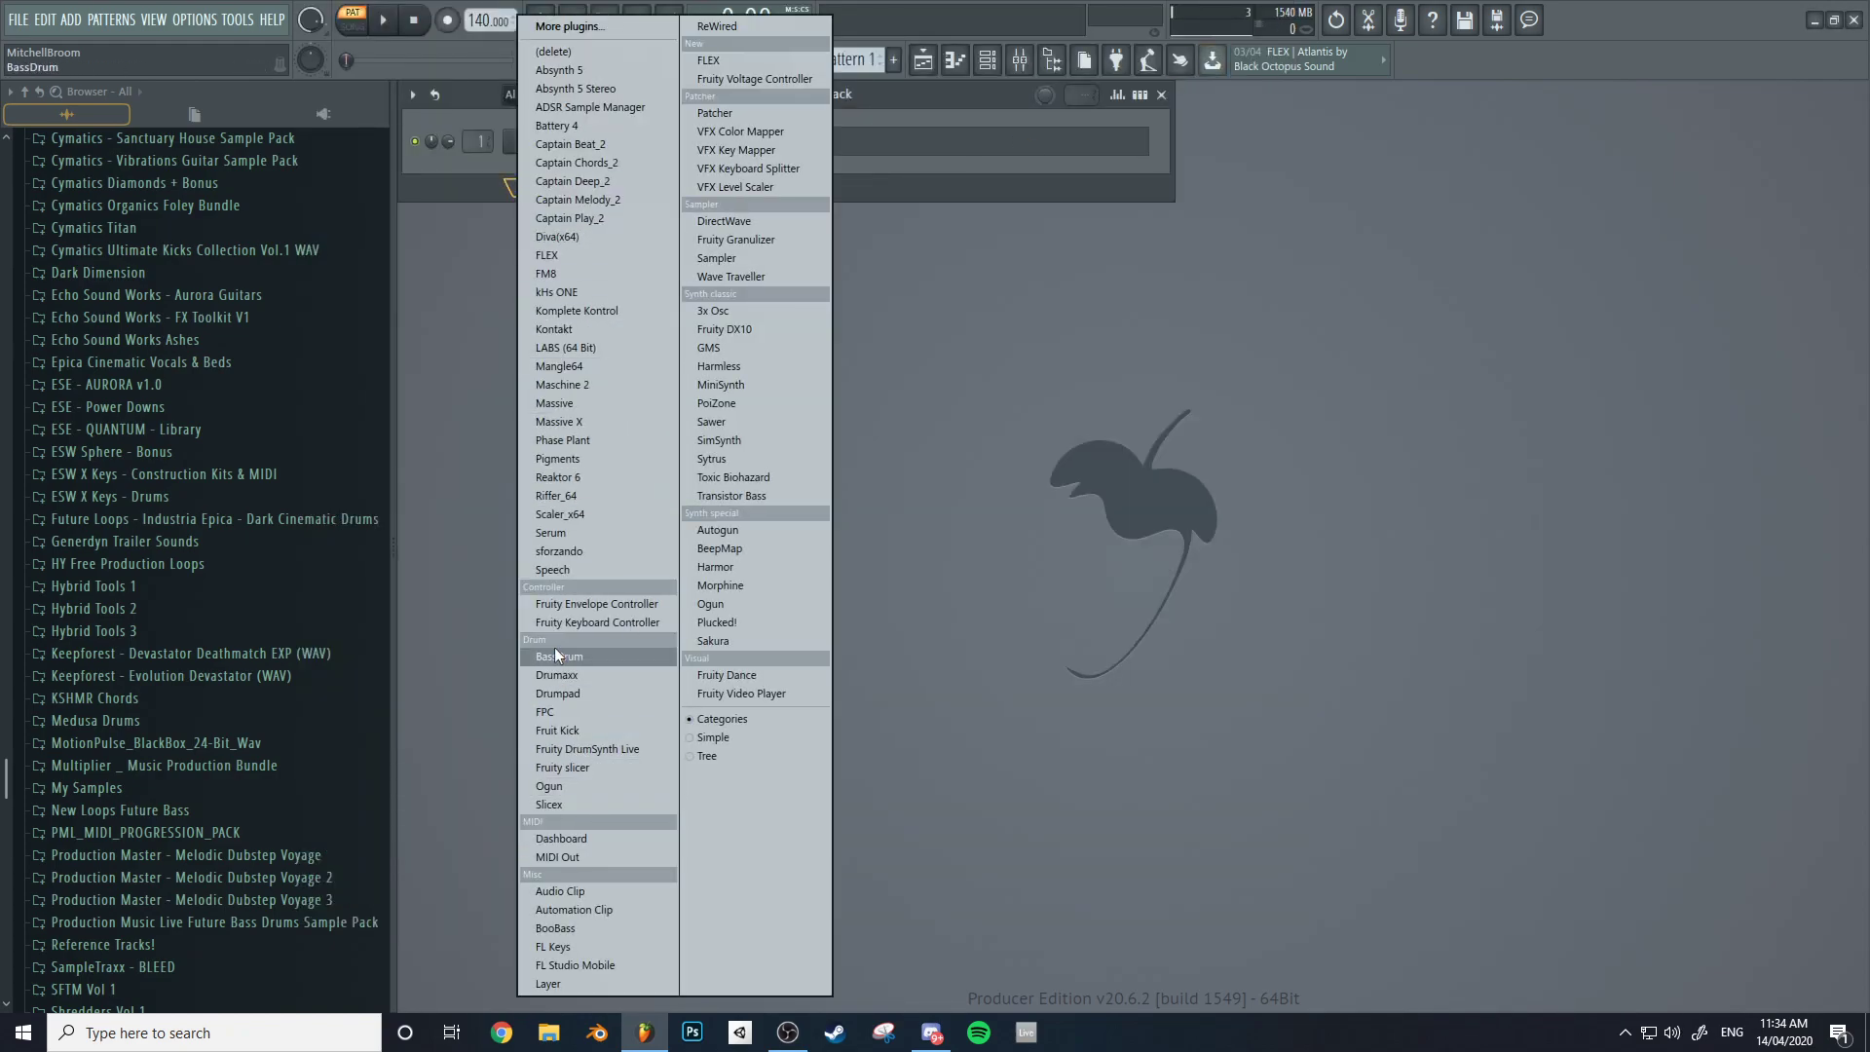
pyautogui.click(569, 857)
pyautogui.moveTo(526, 185); pyautogui.dragTo(1185, 241)
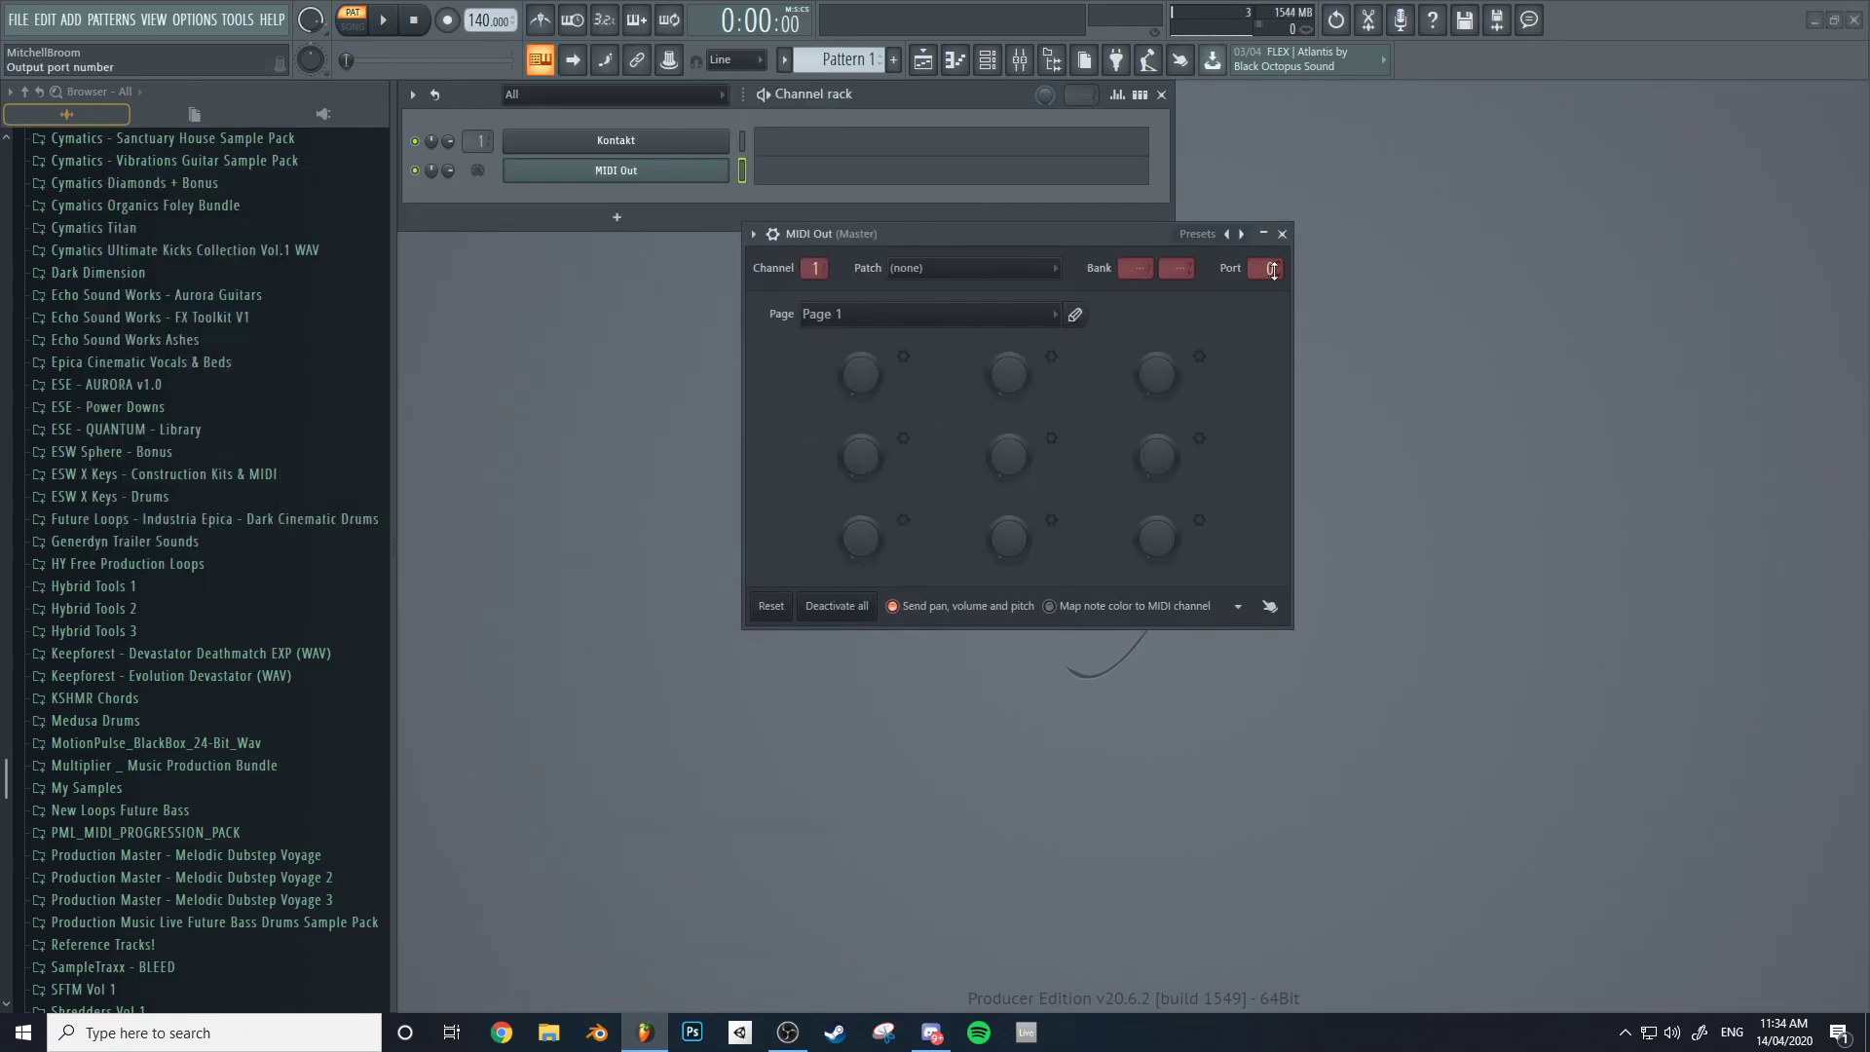
pyautogui.click(616, 141)
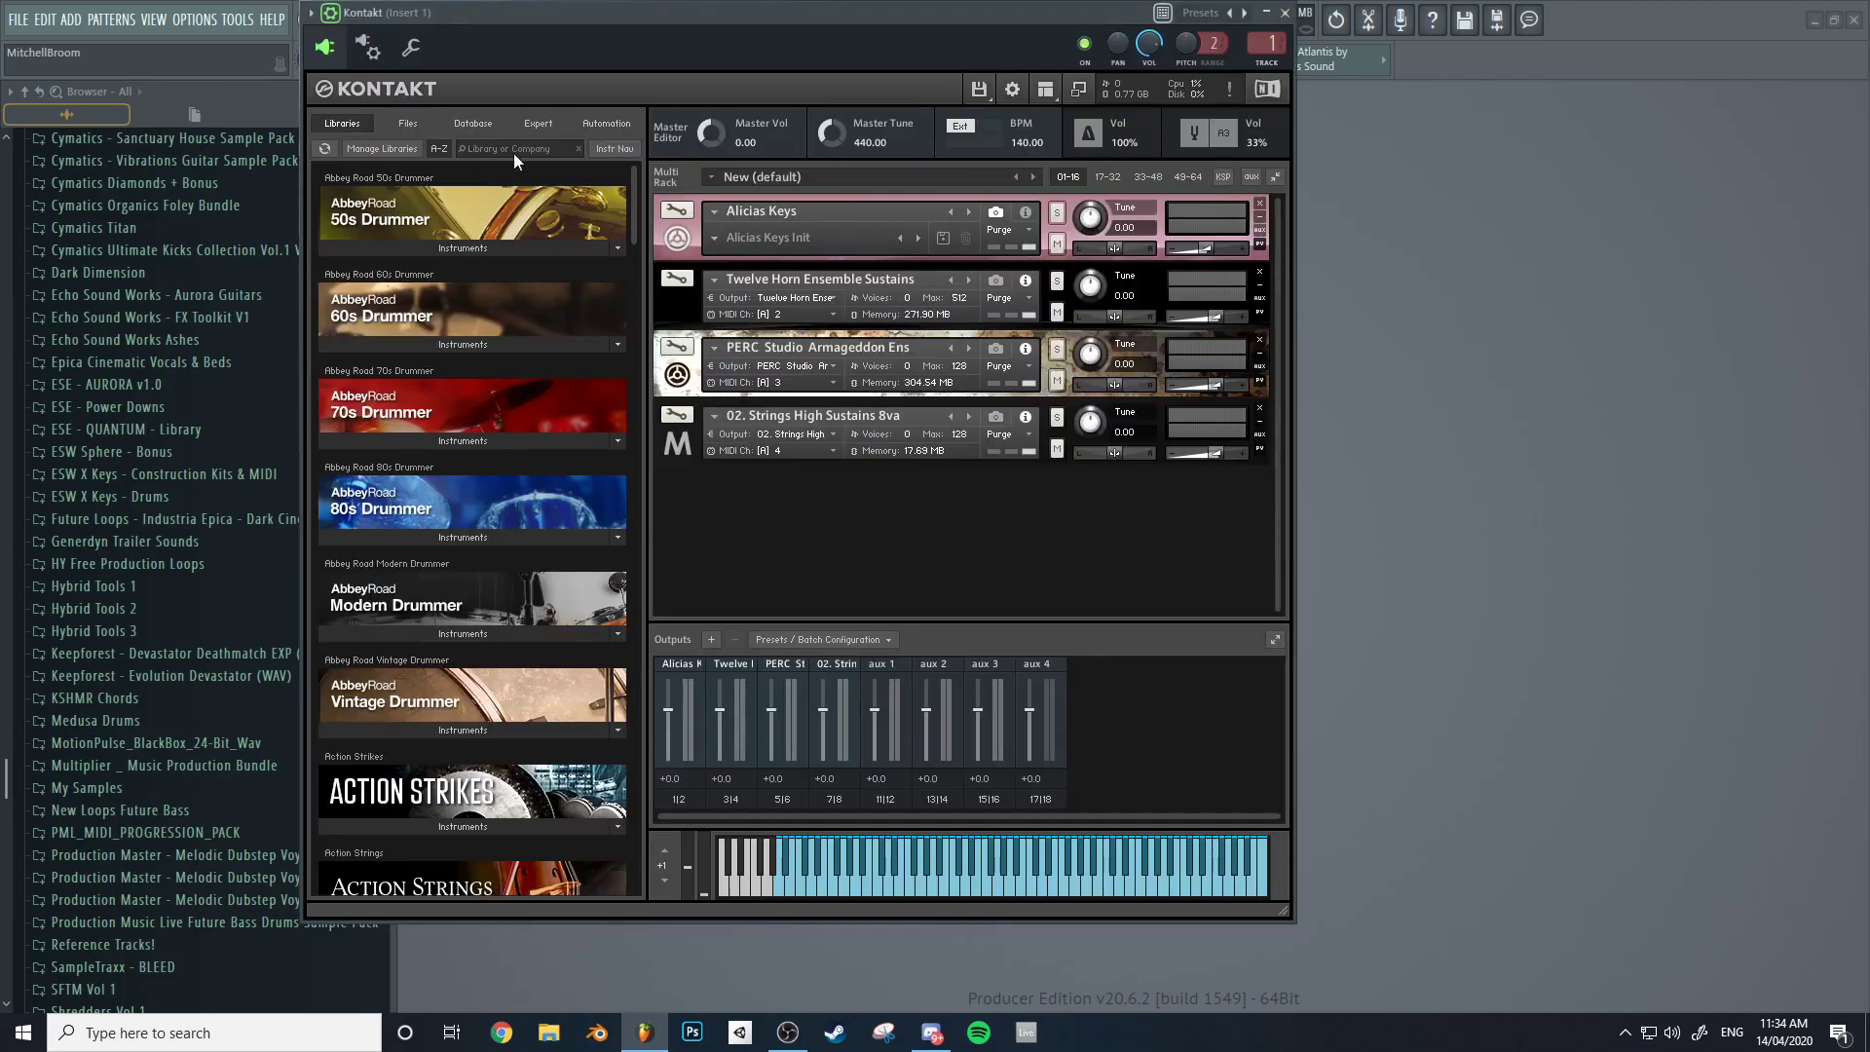
# Match Kontakt's MIDI input port and the MIDI Out channel's port at 0.
pyautogui.click(367, 46)
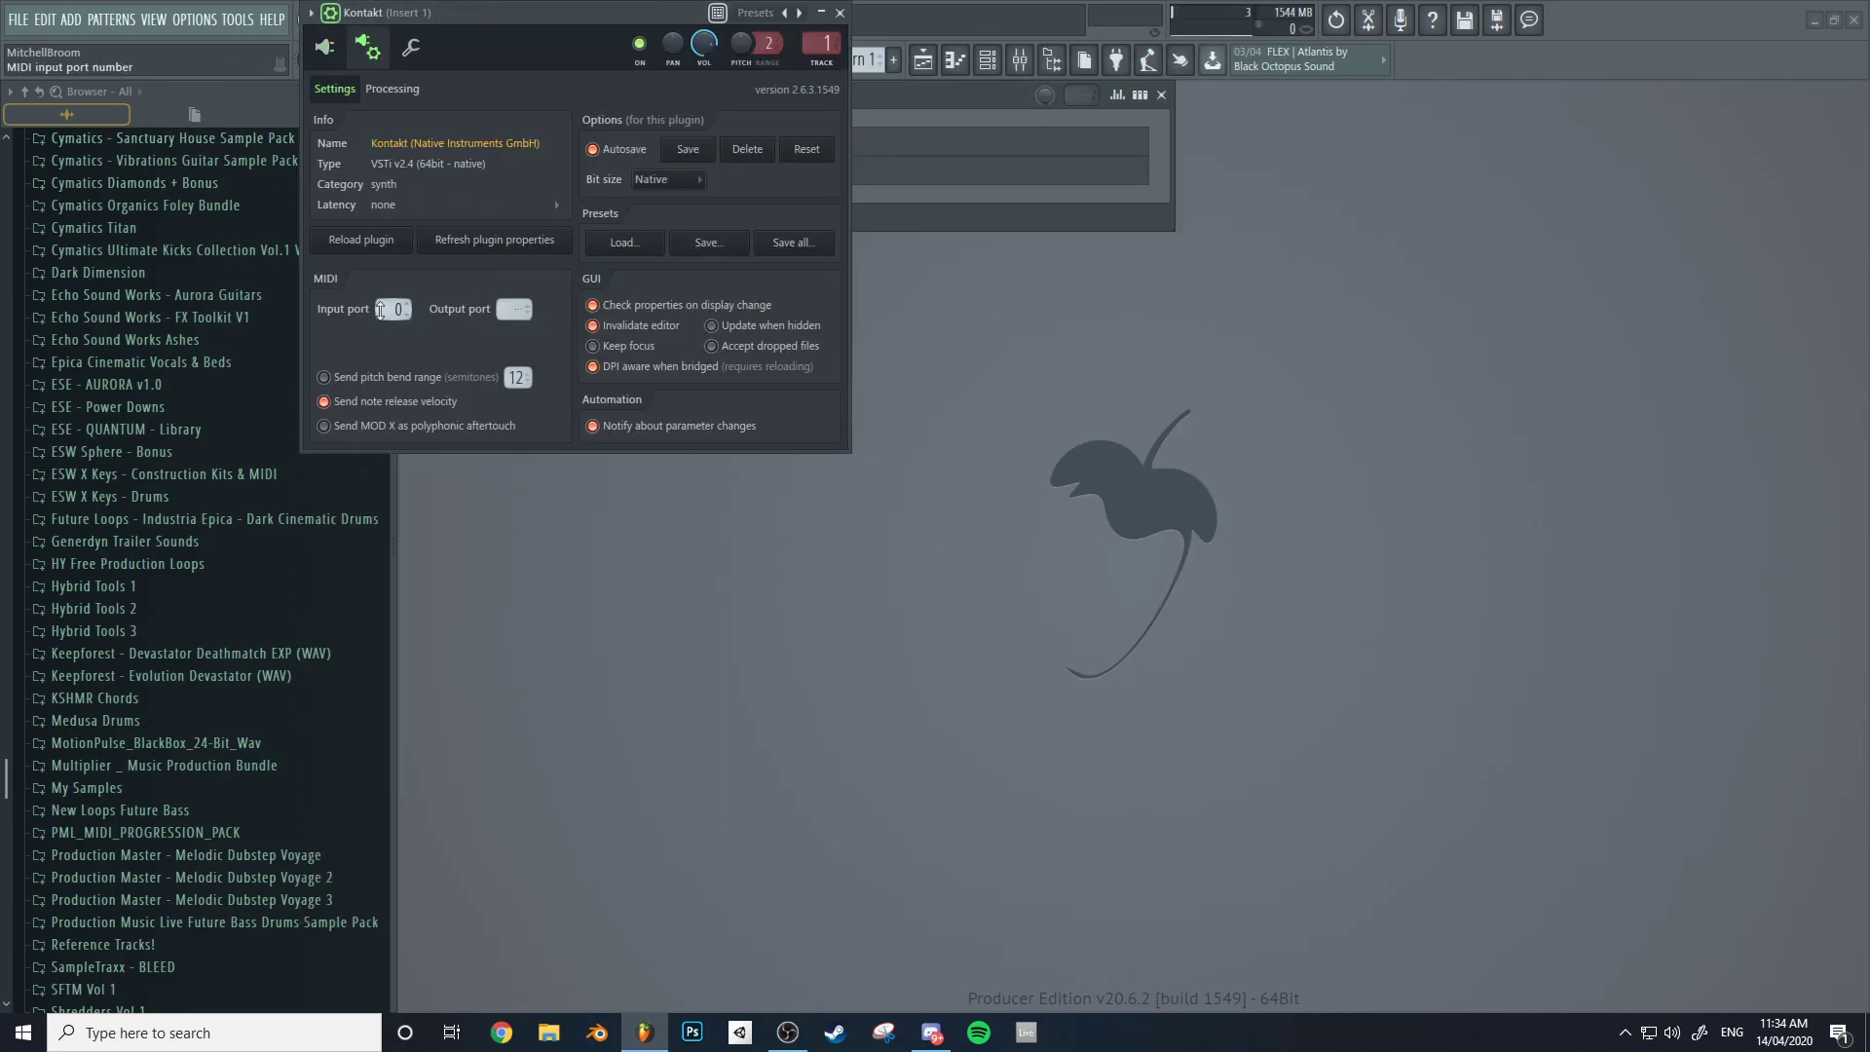
pyautogui.click(367, 45)
pyautogui.click(1290, 15)
pyautogui.click(599, 171)
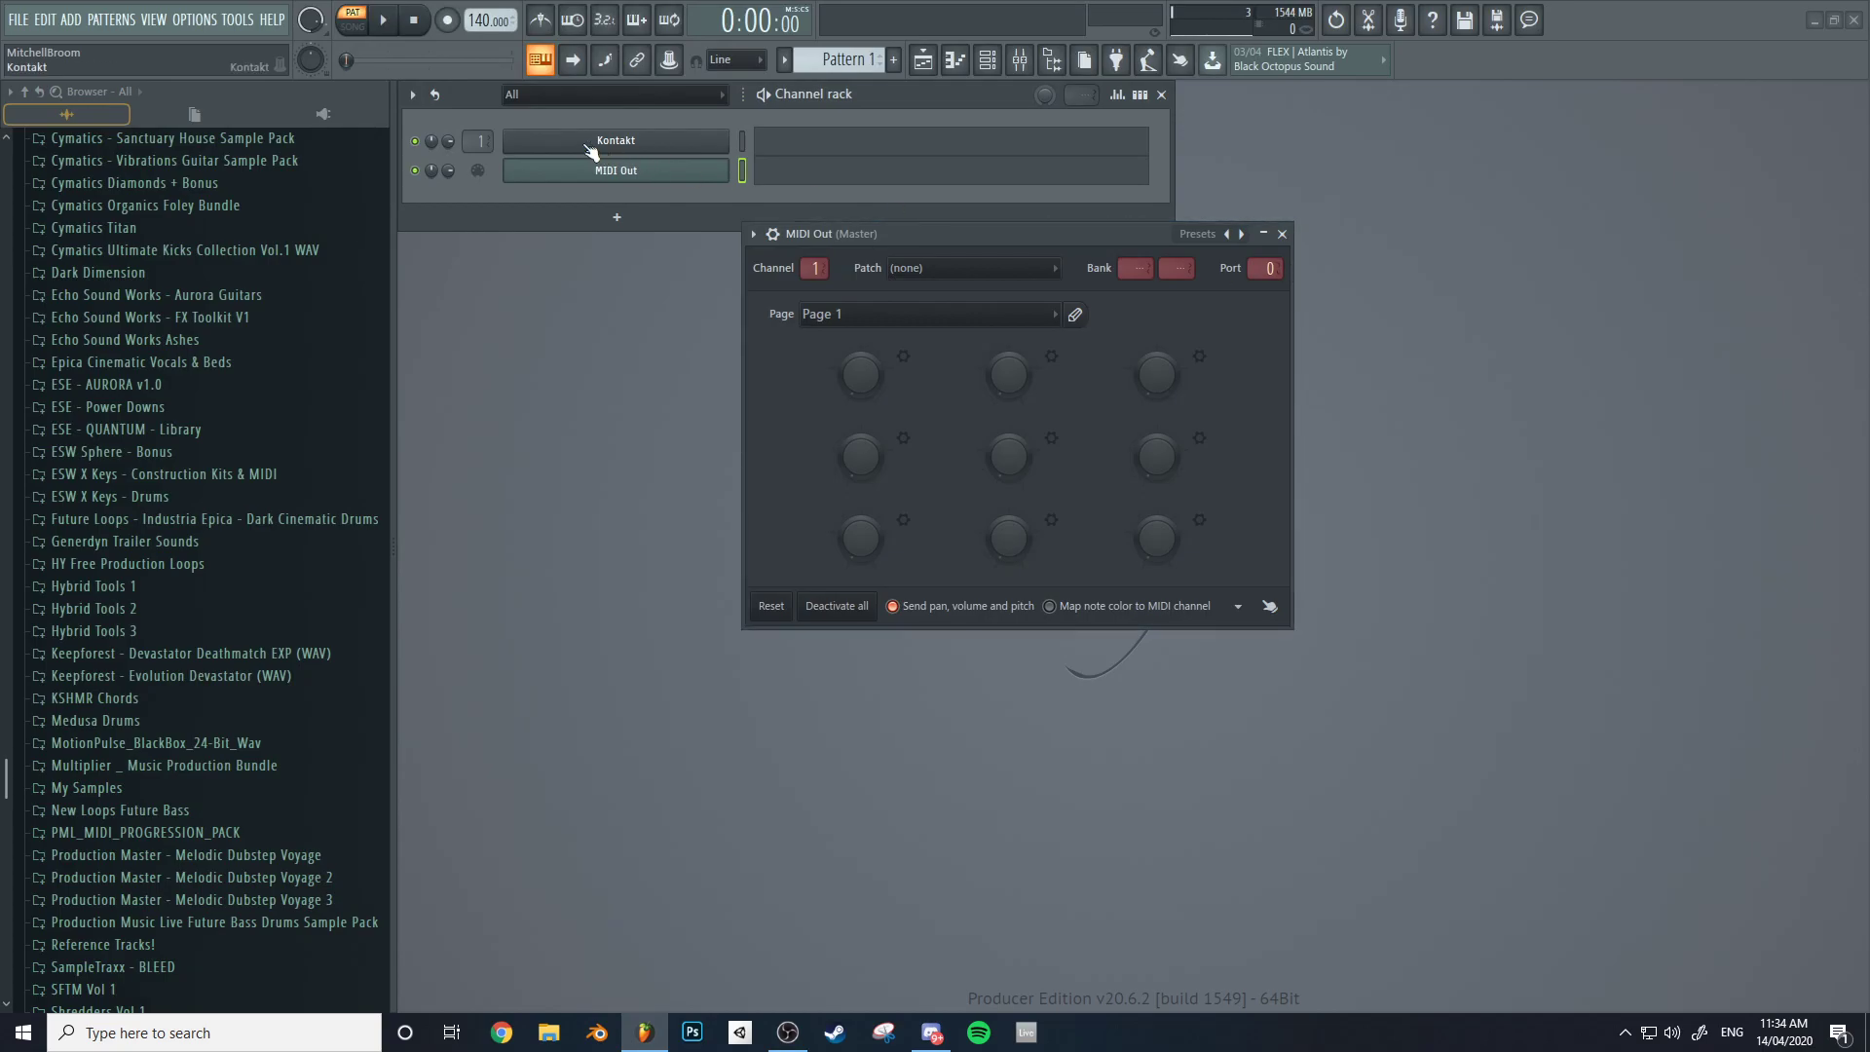
pyautogui.moveTo(1266, 268)
pyautogui.mouseDown()
pyautogui.moveTo(1267, 195)
pyautogui.moveTo(1277, 268)
pyautogui.mouseUp()
pyautogui.click(1282, 233)
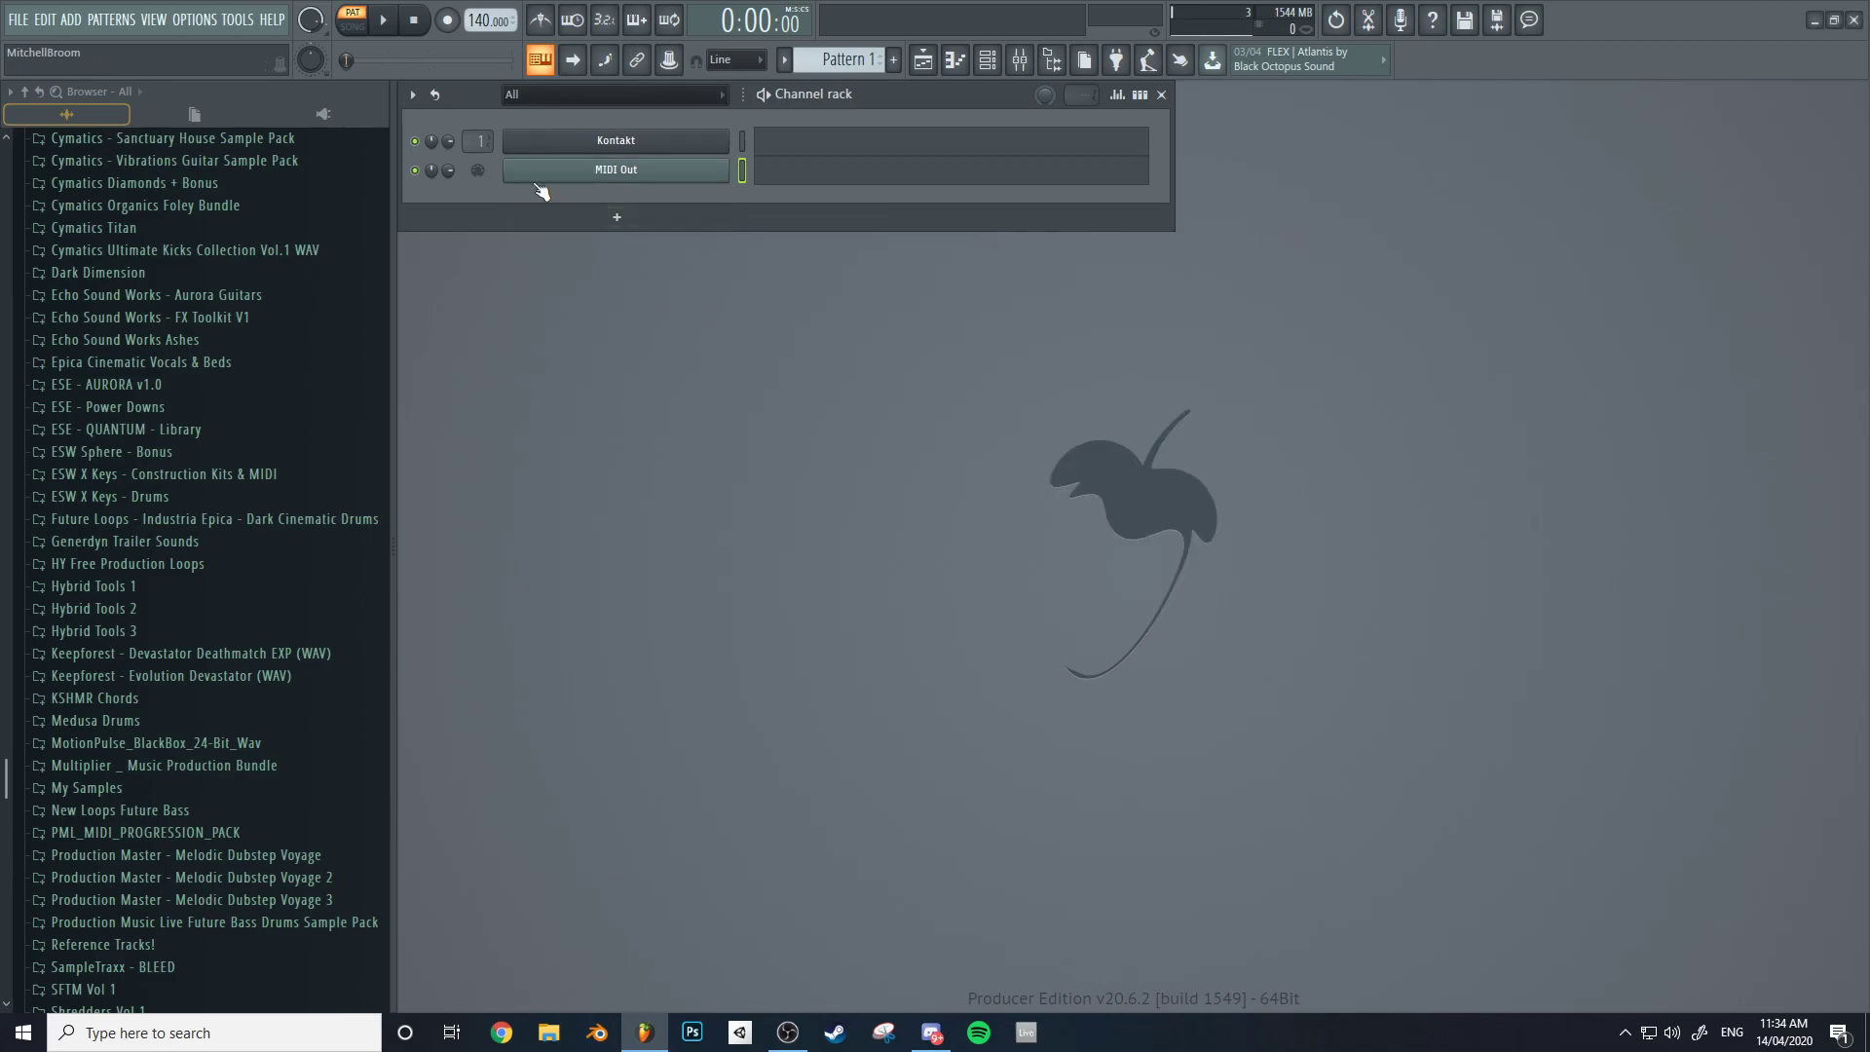
# Clone the MIDI Out channel three times to have one for each of the four Kontakt instruments.
pyautogui.rightClick(726, 170)
pyautogui.click(760, 339)
pyautogui.rightClick(598, 202)
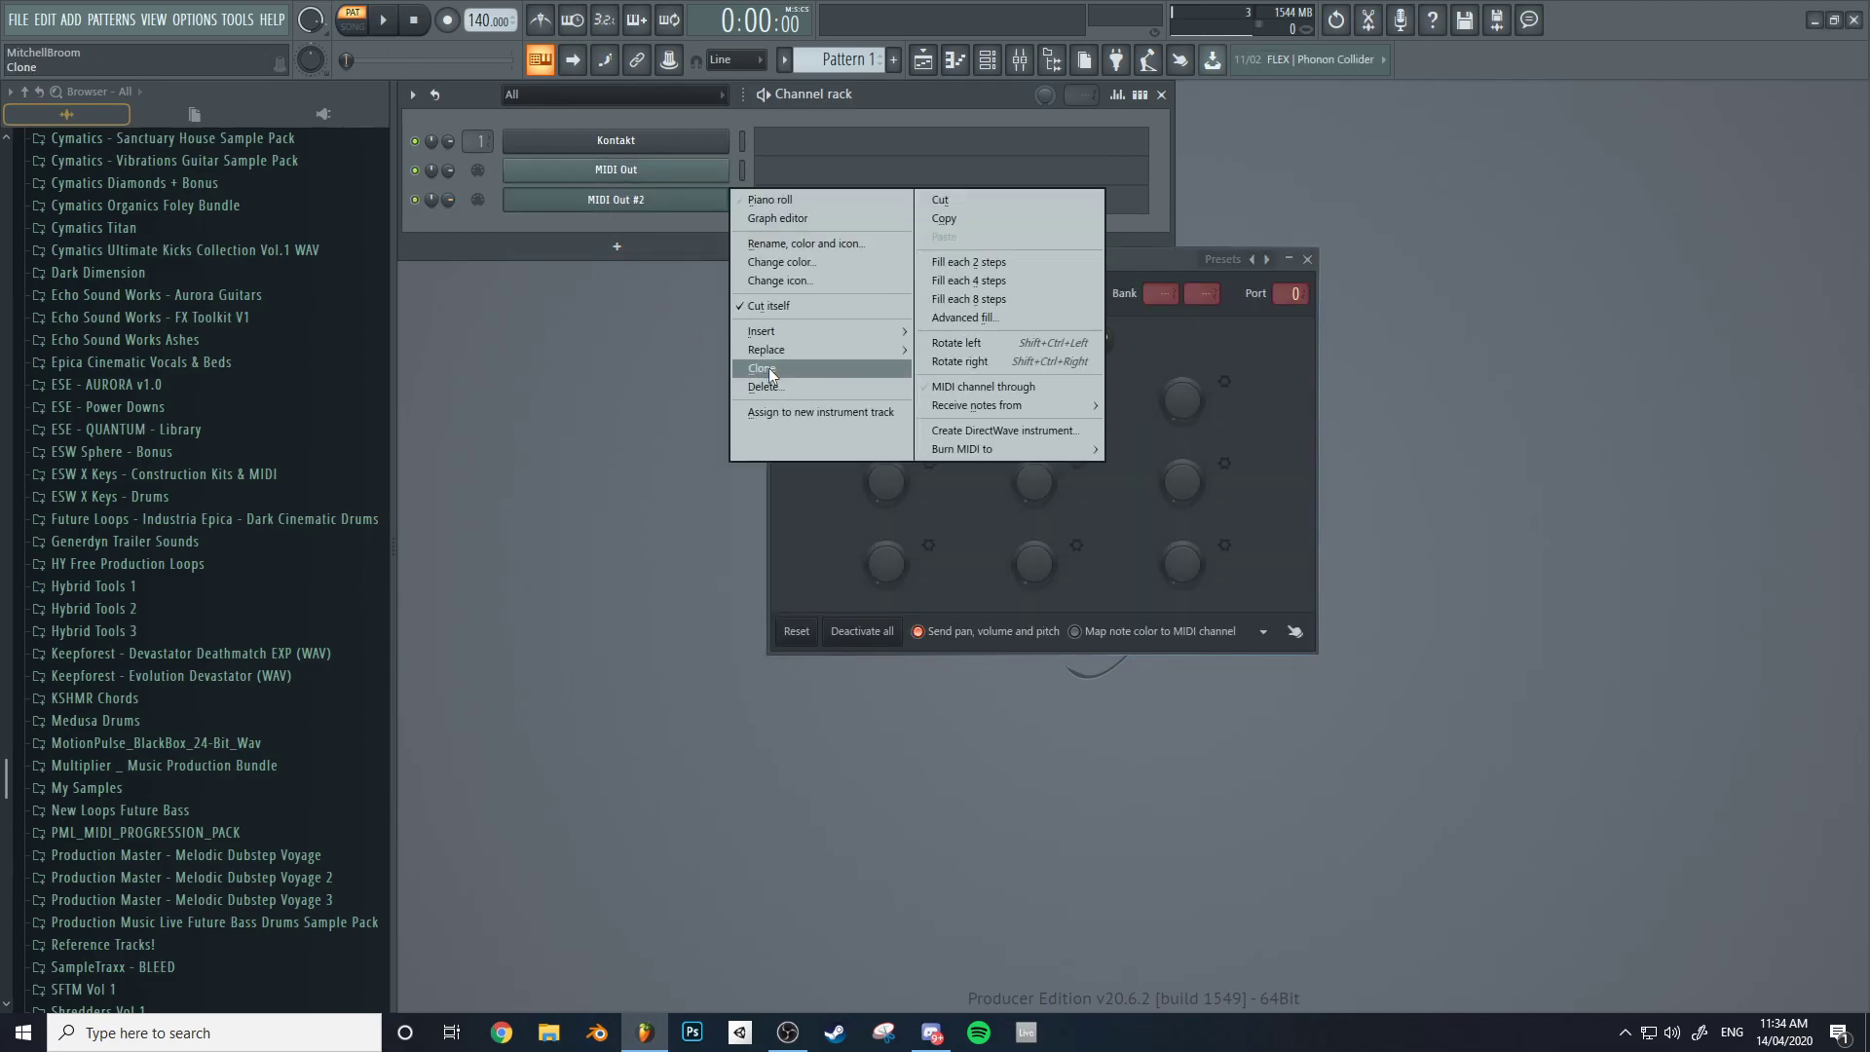
pyautogui.click(763, 368)
pyautogui.rightClick(606, 229)
pyautogui.click(765, 398)
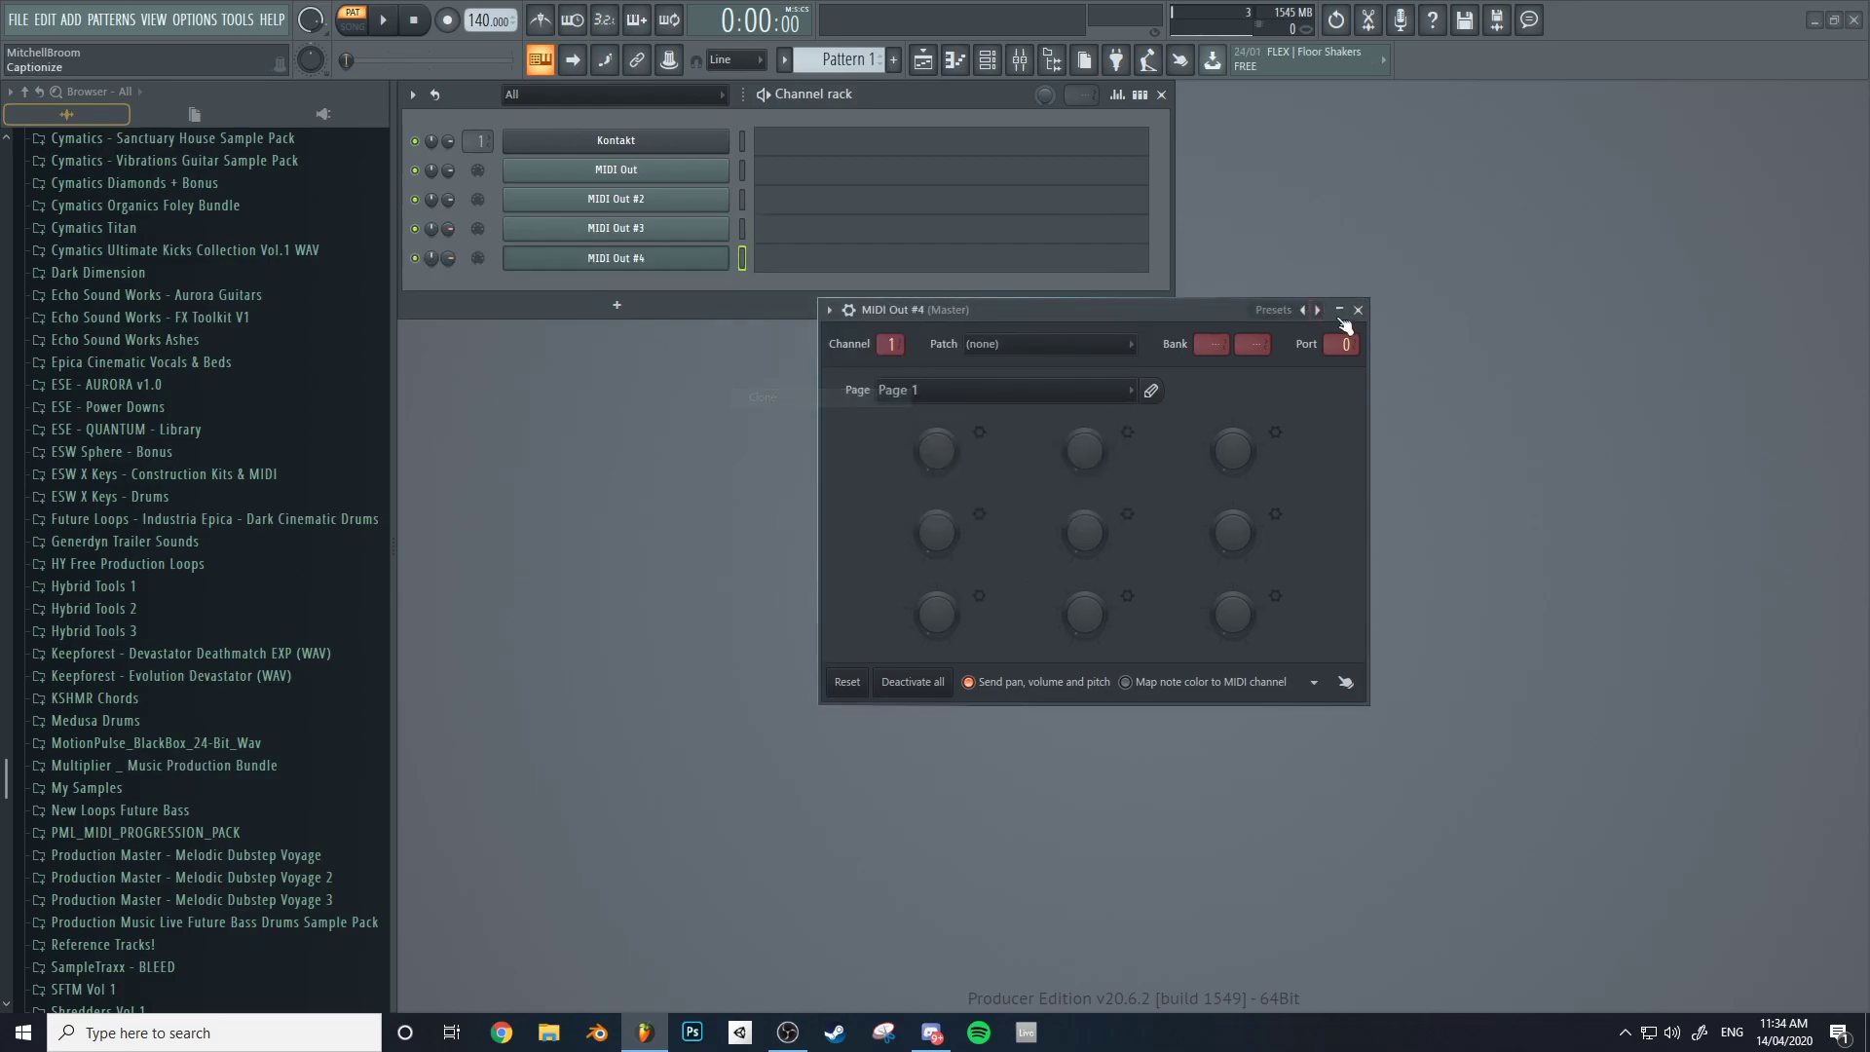
pyautogui.click(1462, 314)
pyautogui.click(616, 170)
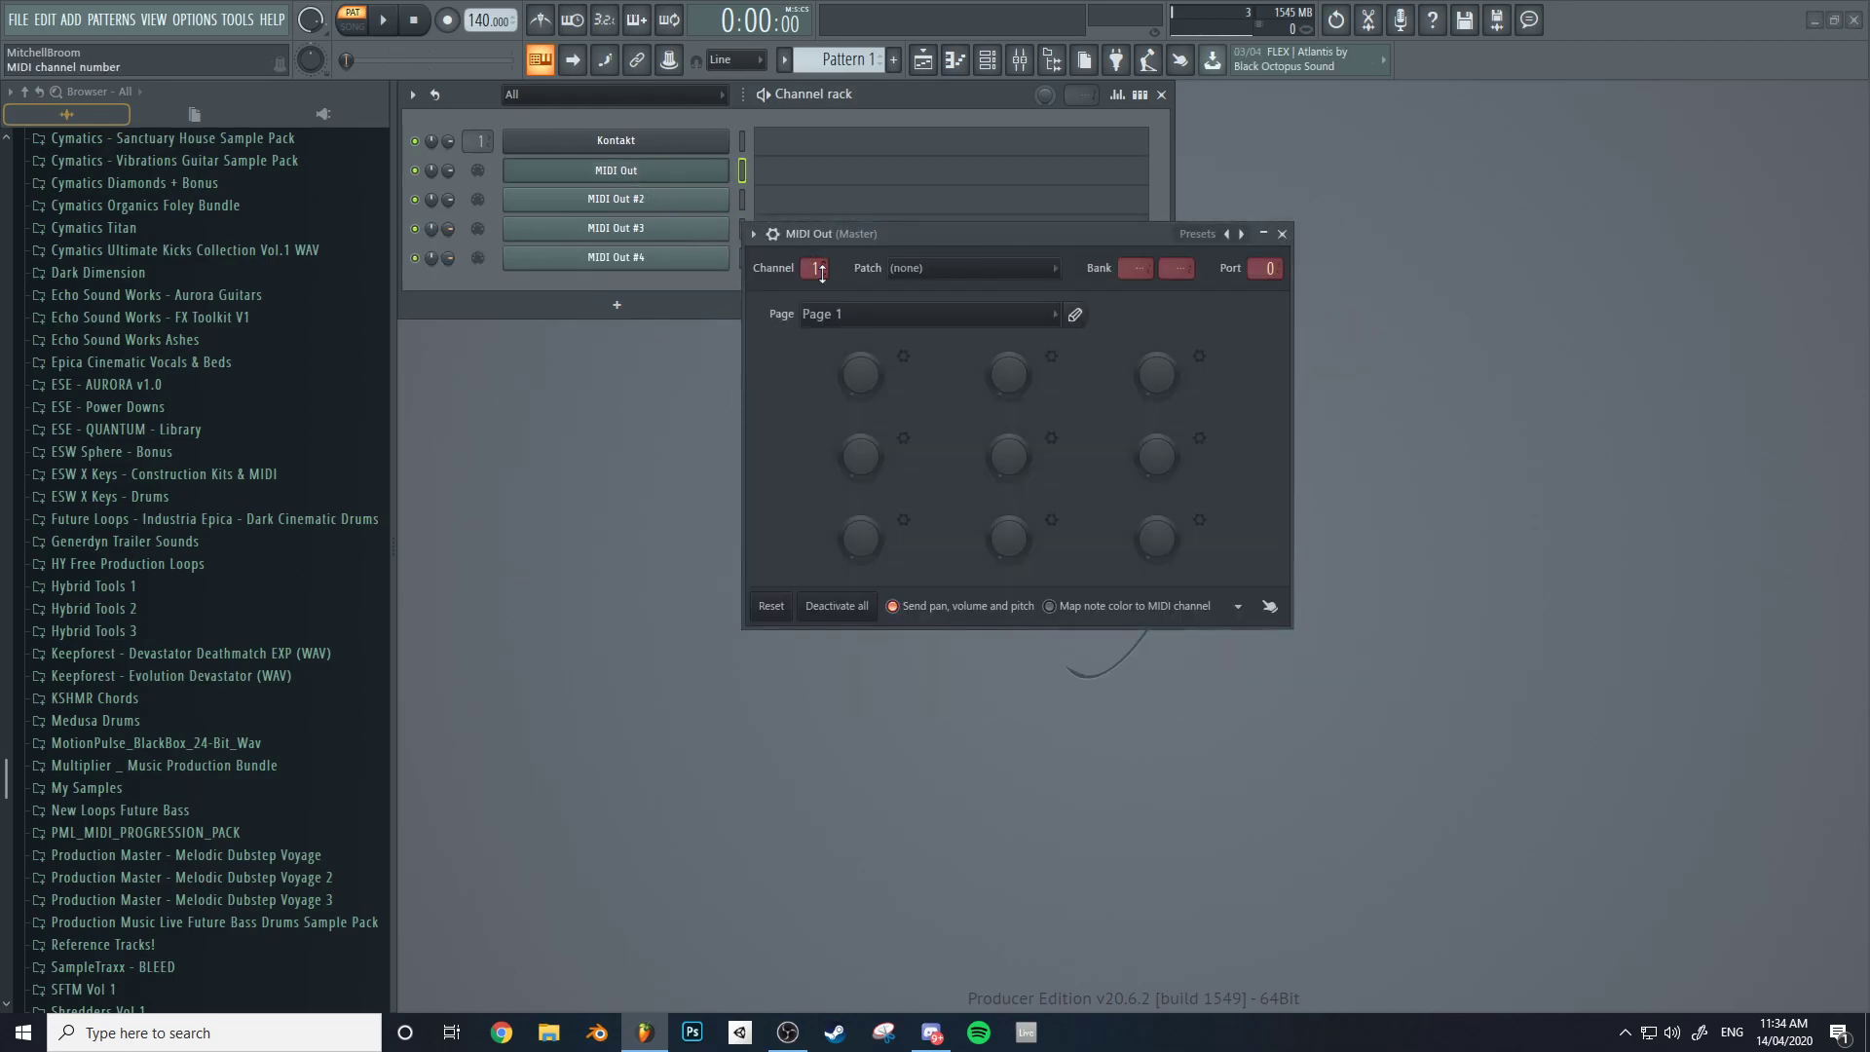
pyautogui.click(1284, 235)
pyautogui.click(668, 146)
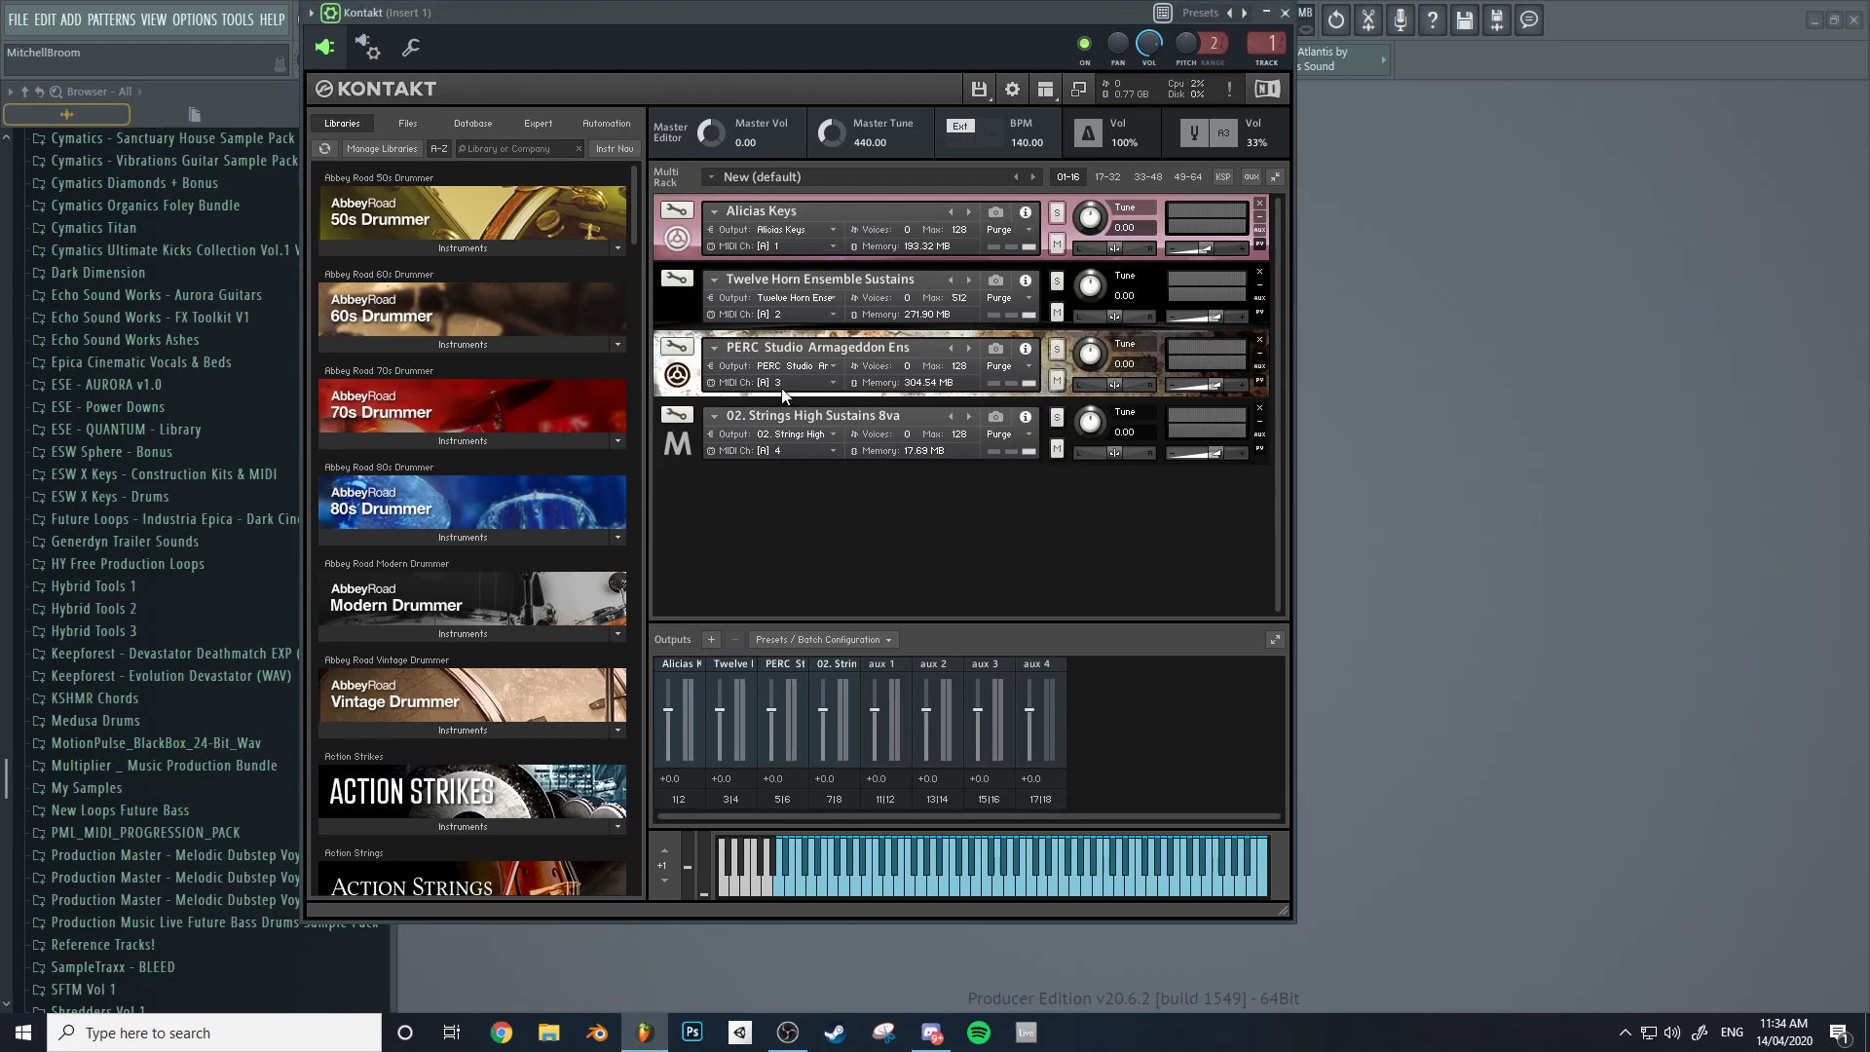
pyautogui.click(1285, 13)
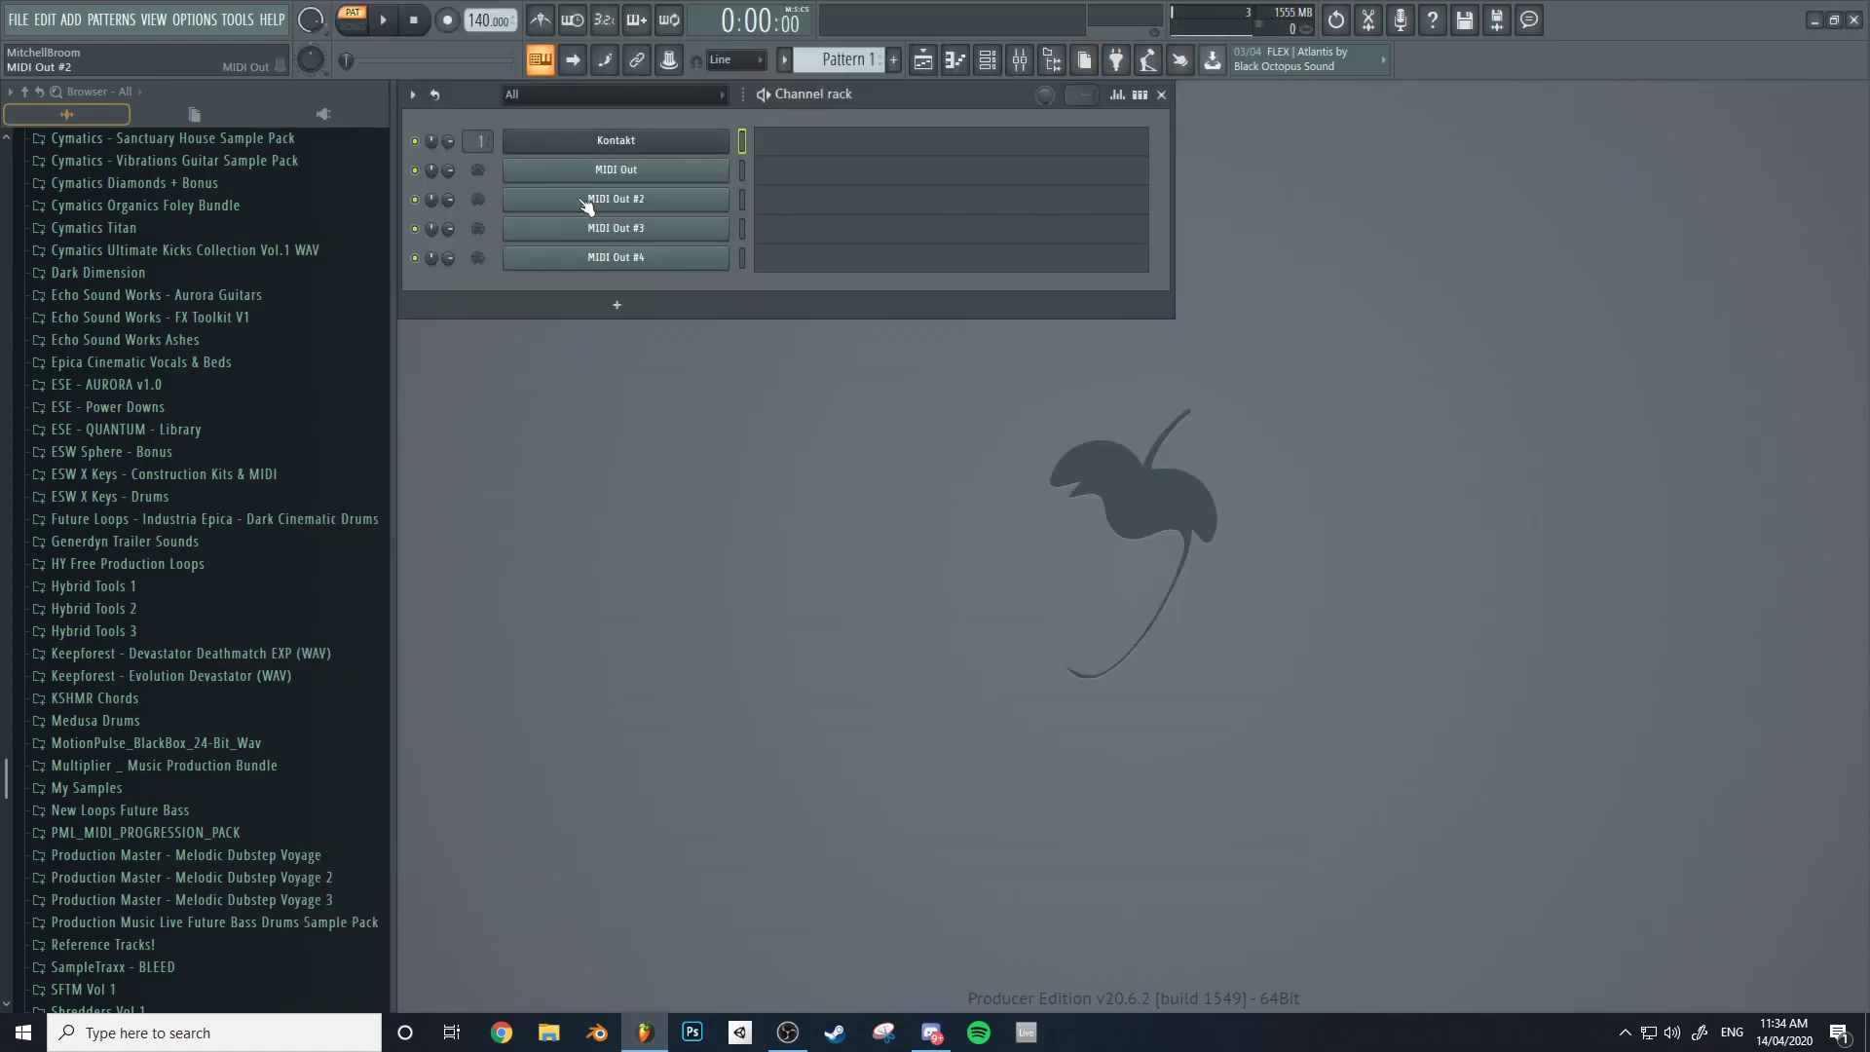
# Set the MIDI channel numbers of MIDI Out #2, #3 and #4 to 2, 3 and 4.
pyautogui.click(575, 199)
pyautogui.click(668, 229)
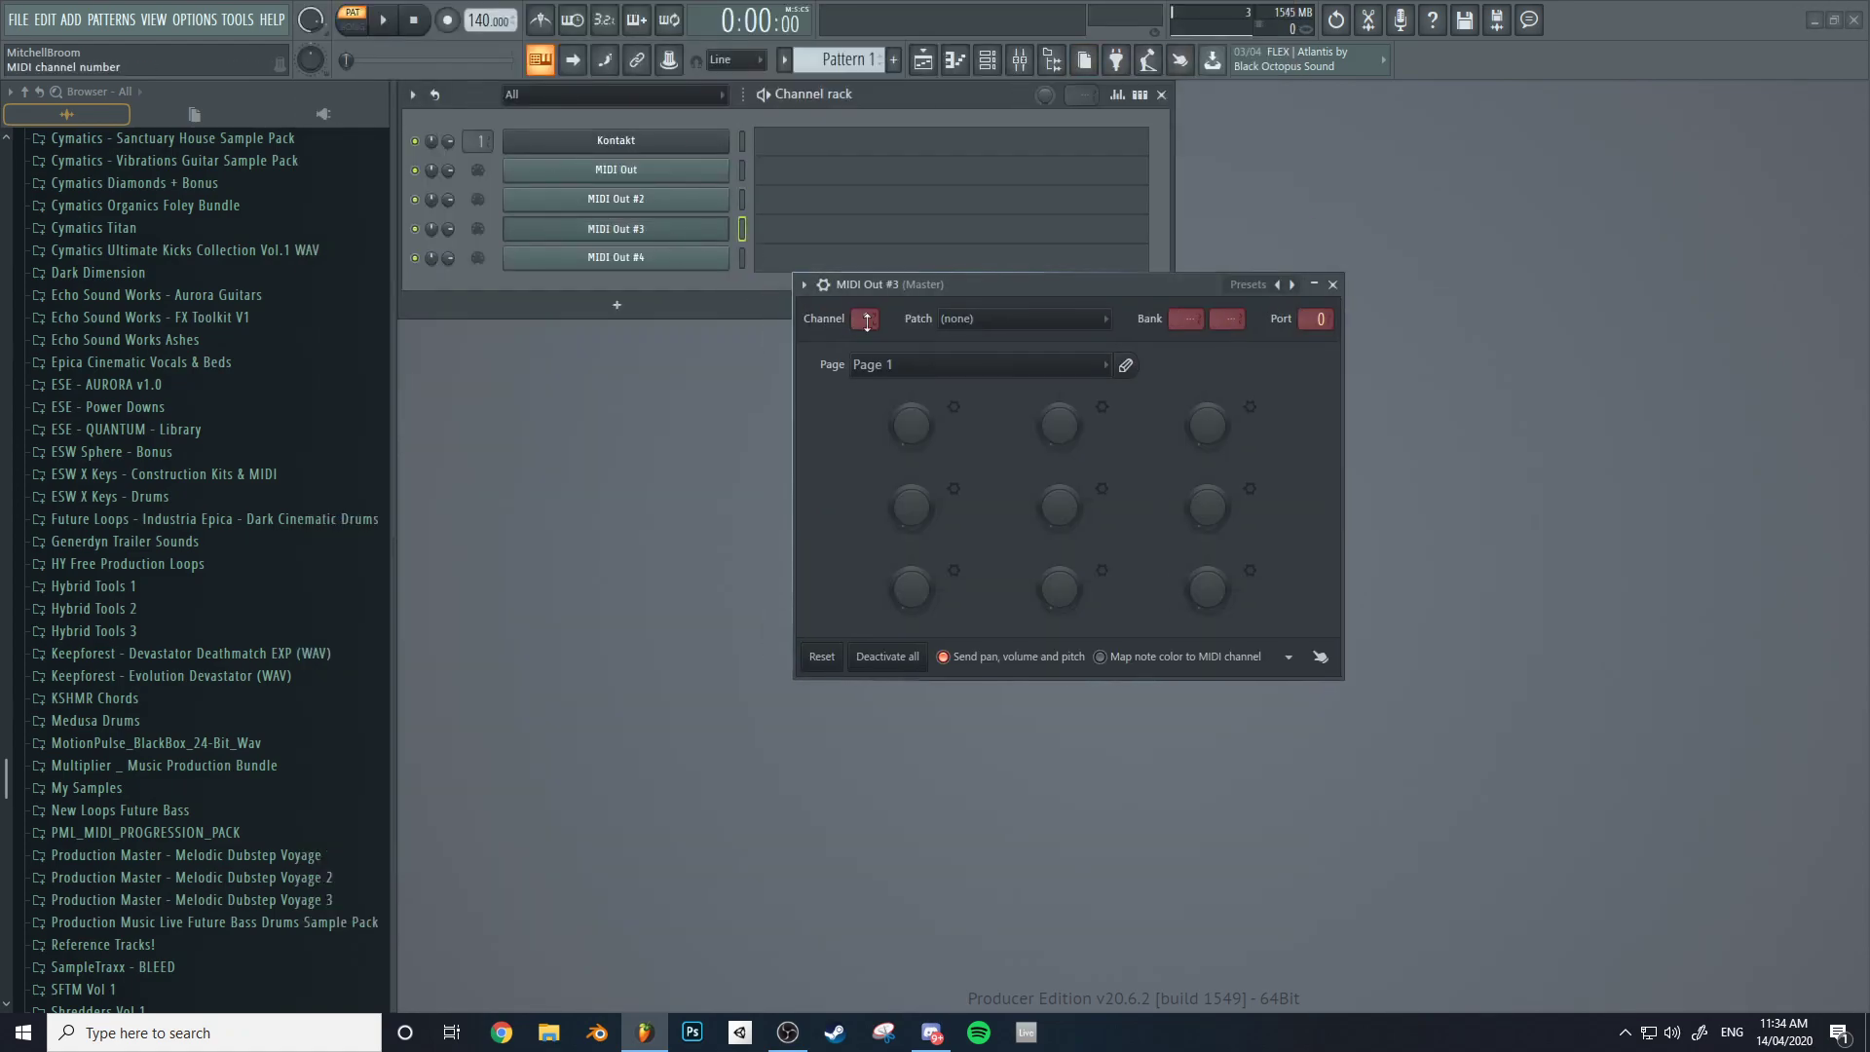
pyautogui.click(673, 263)
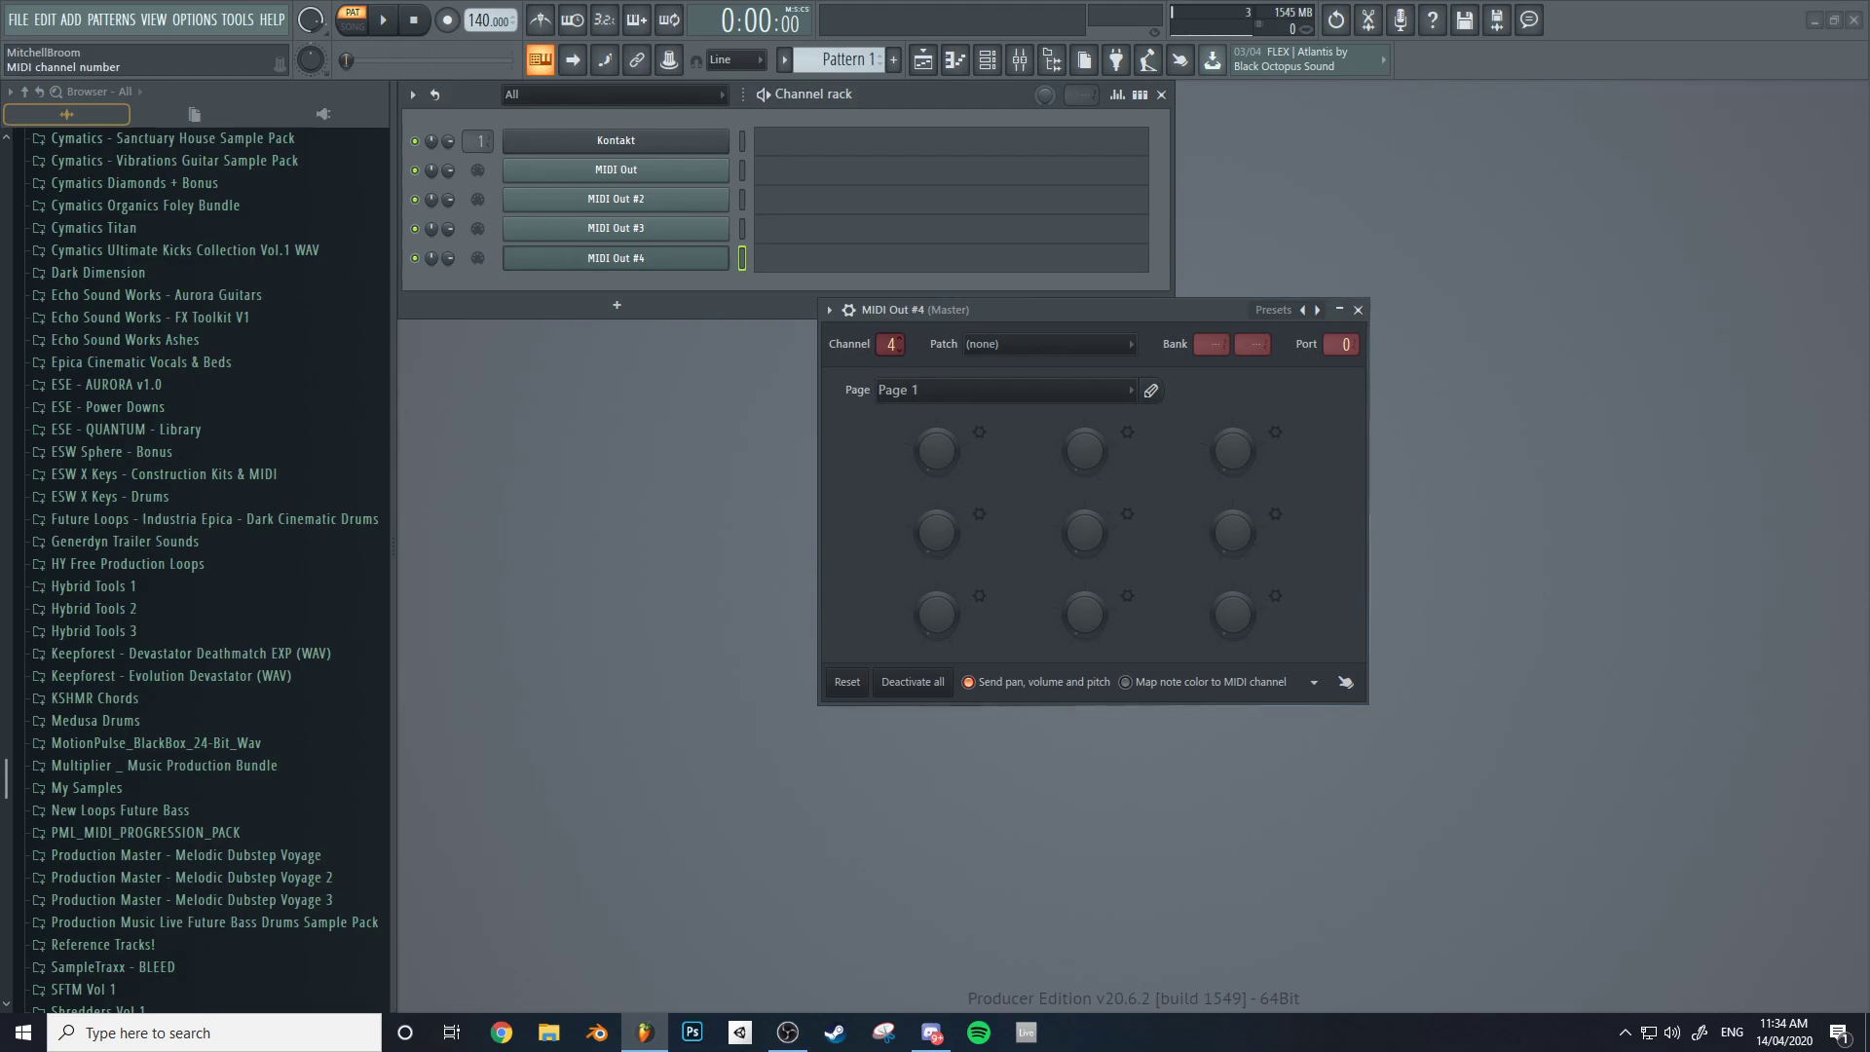
pyautogui.click(1332, 285)
# Audition the Kontakt instruments through the MIDI Out channels and view their signals in the mixer.
pyautogui.click(742, 171)
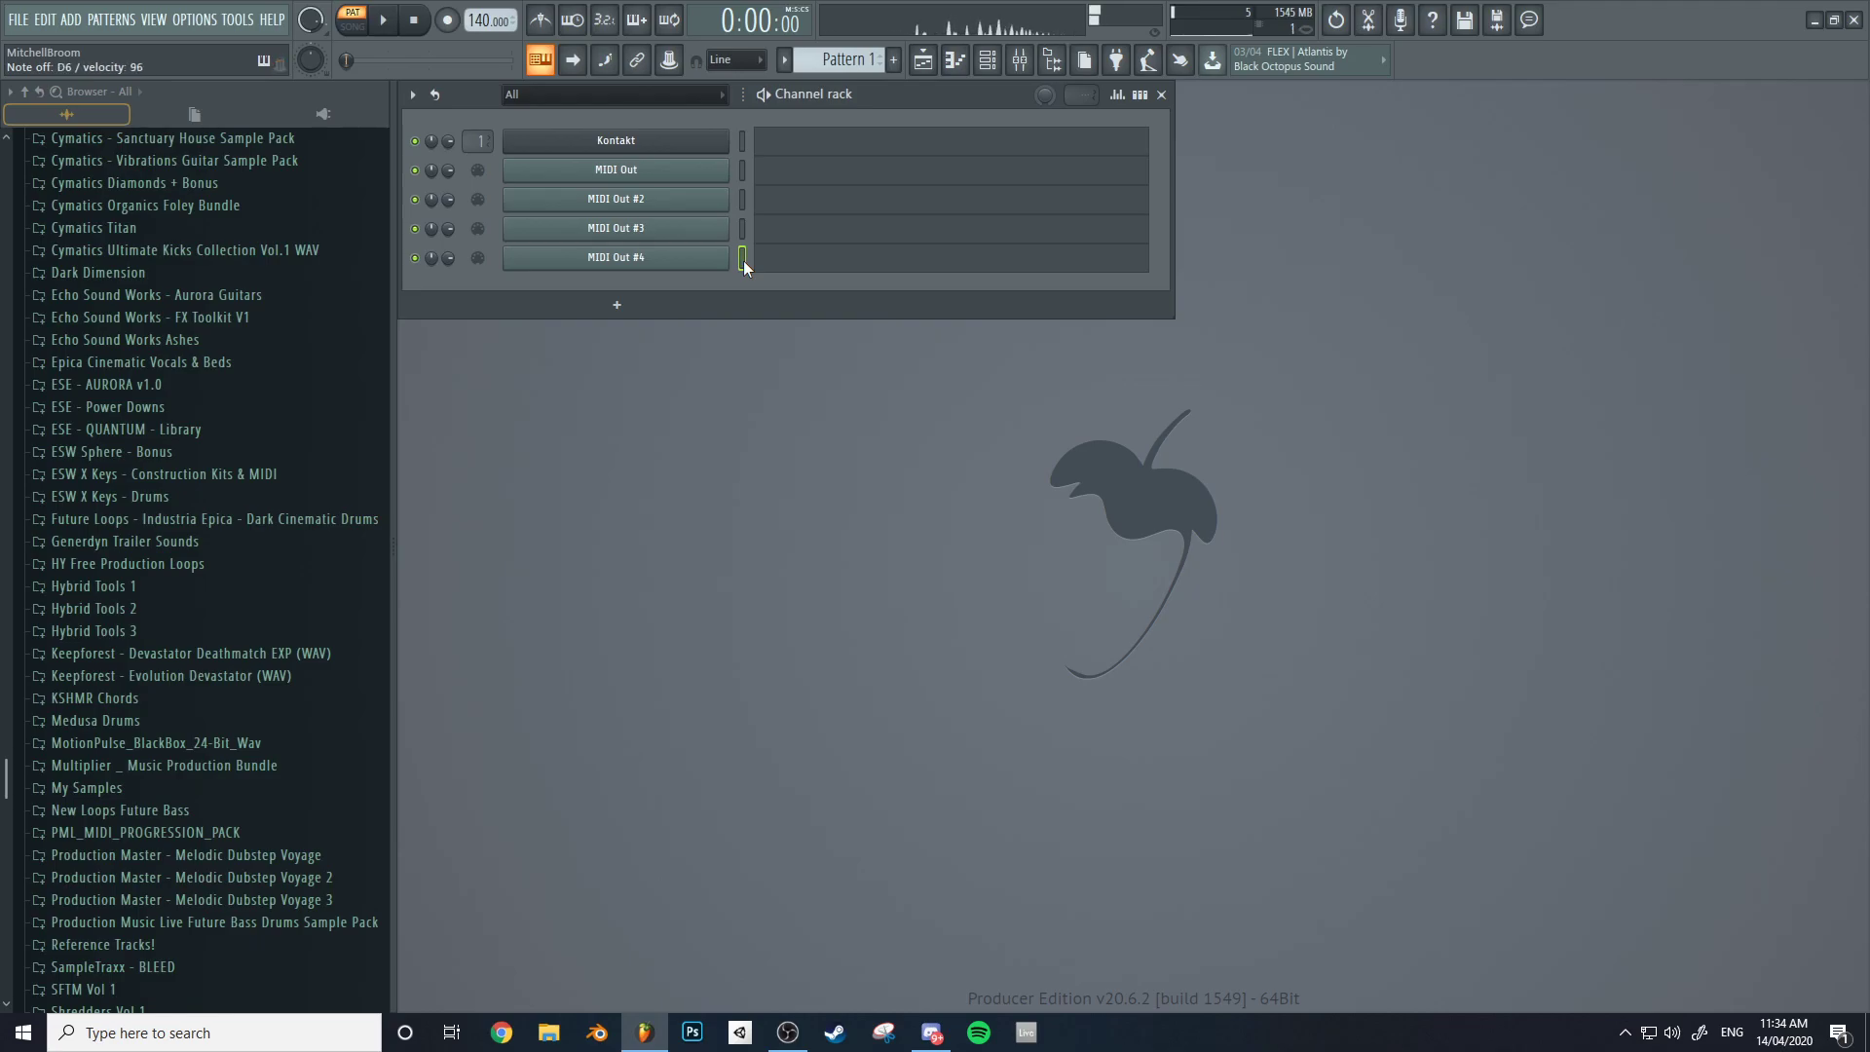
pyautogui.click(1020, 60)
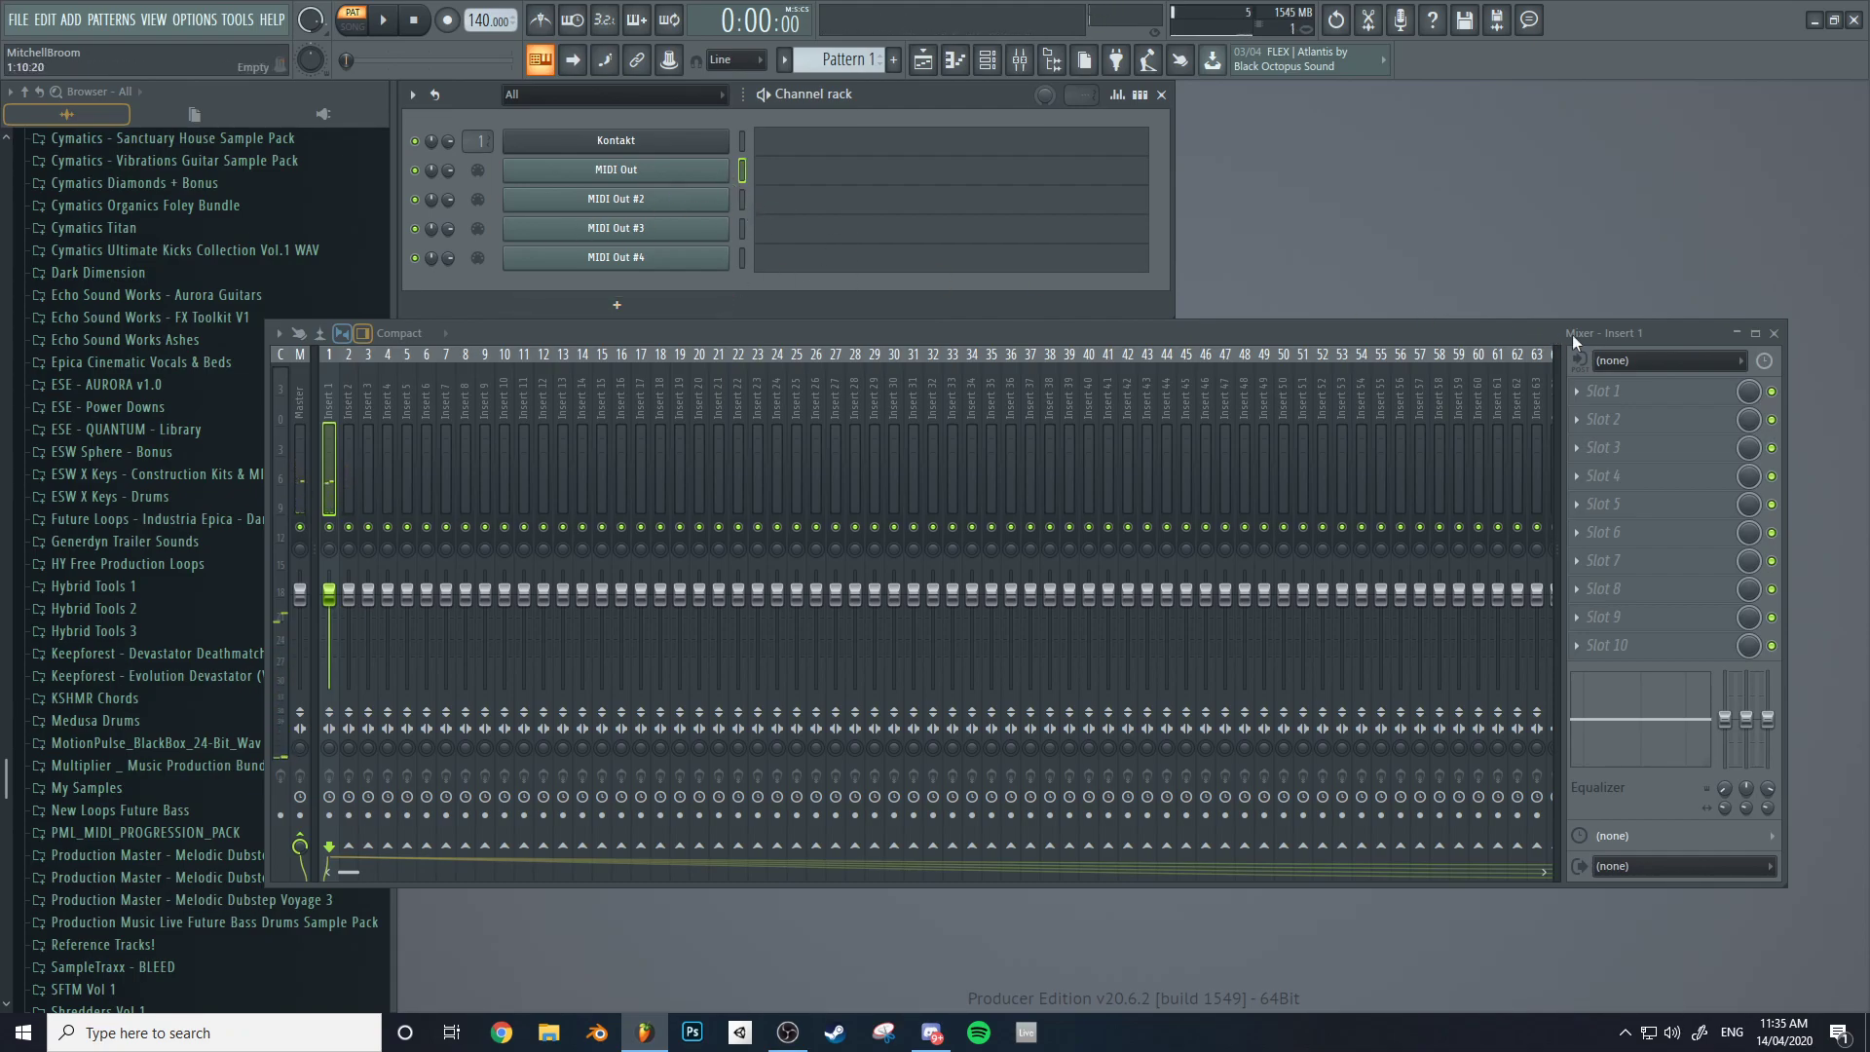
pyautogui.click(1774, 333)
# Review Kontakt's output connections in its Processing settings alongside the mixer.
pyautogui.click(577, 146)
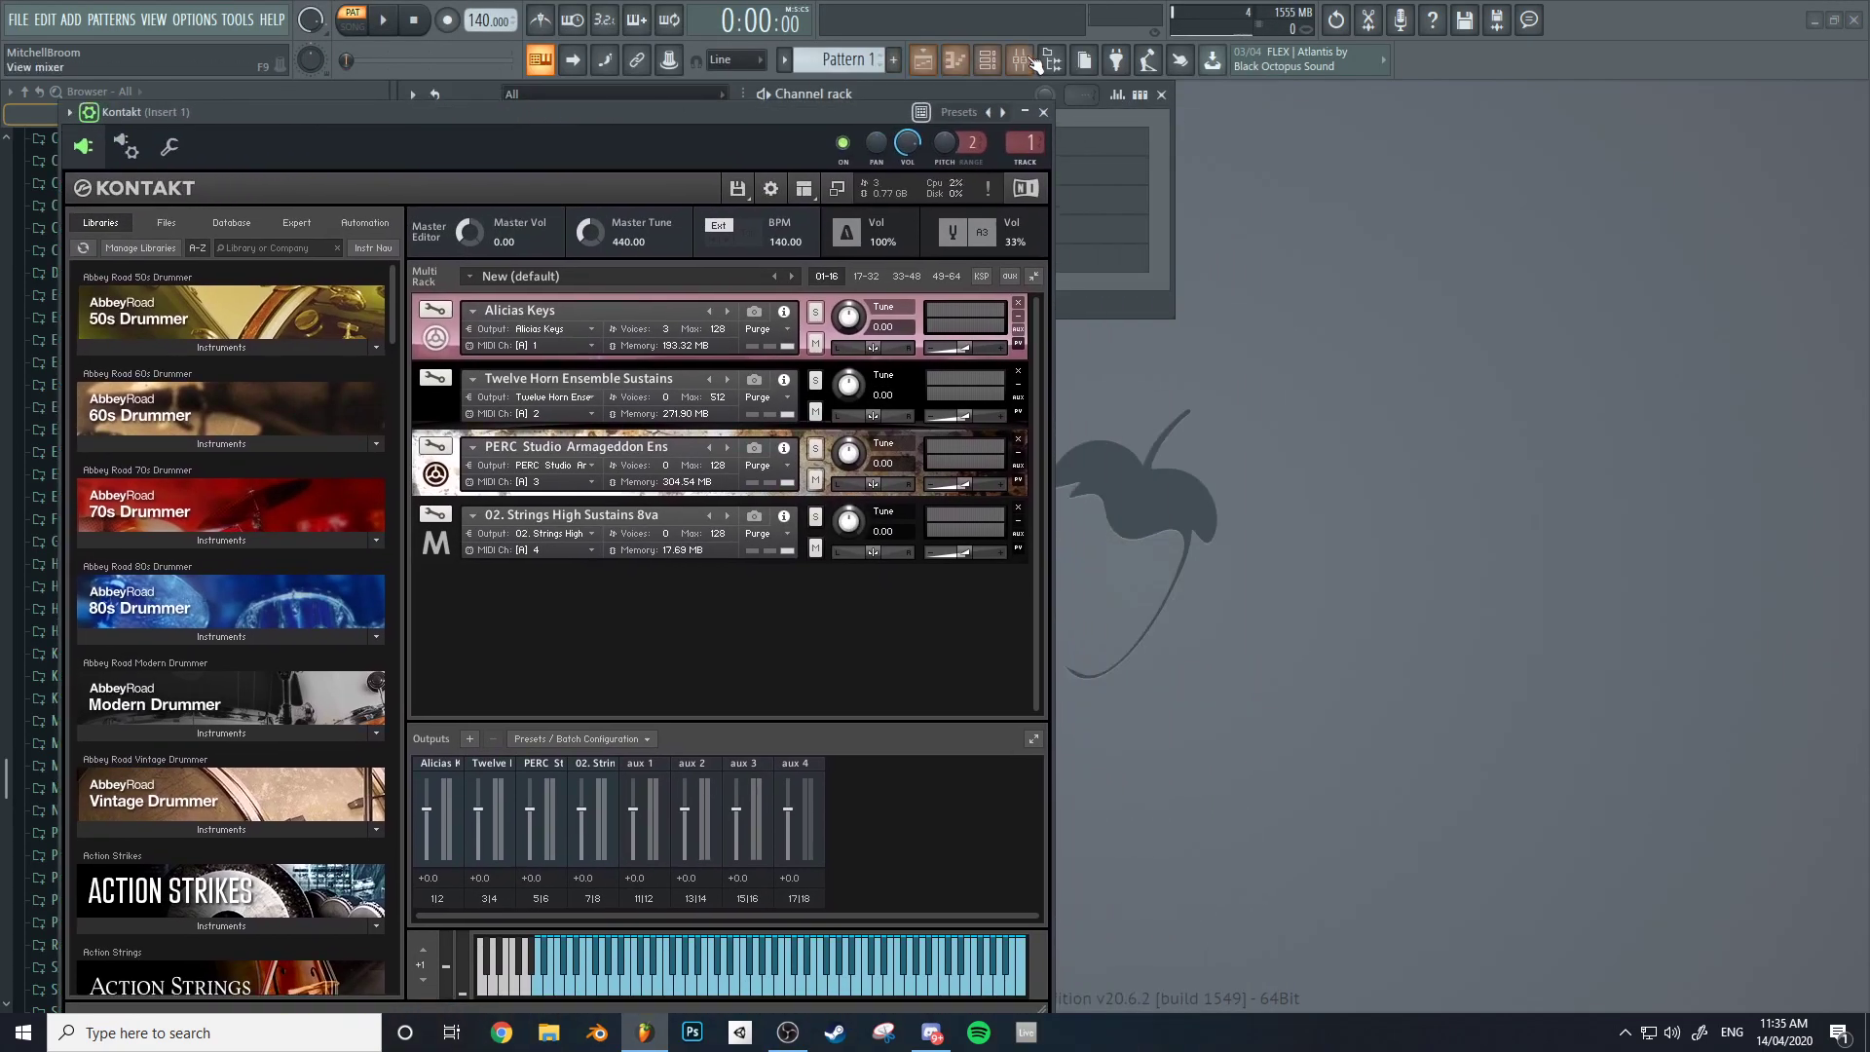
pyautogui.click(1021, 60)
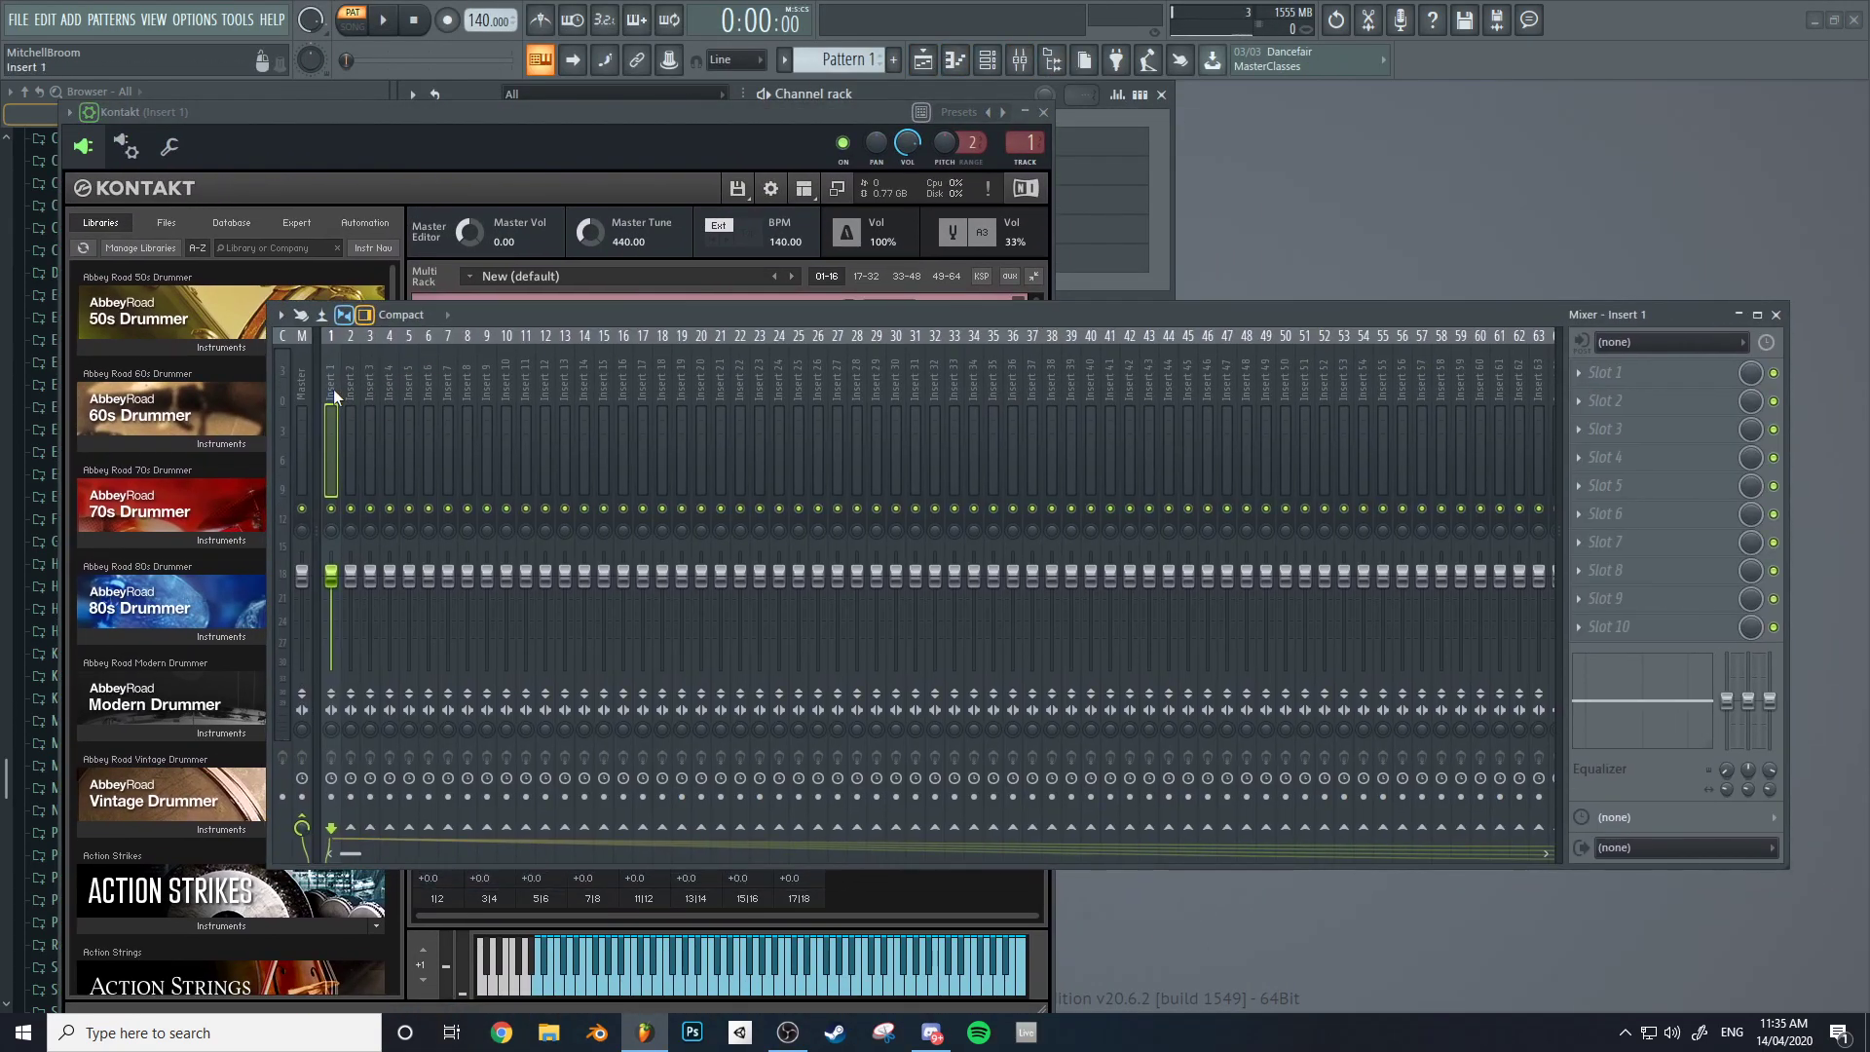
pyautogui.click(126, 146)
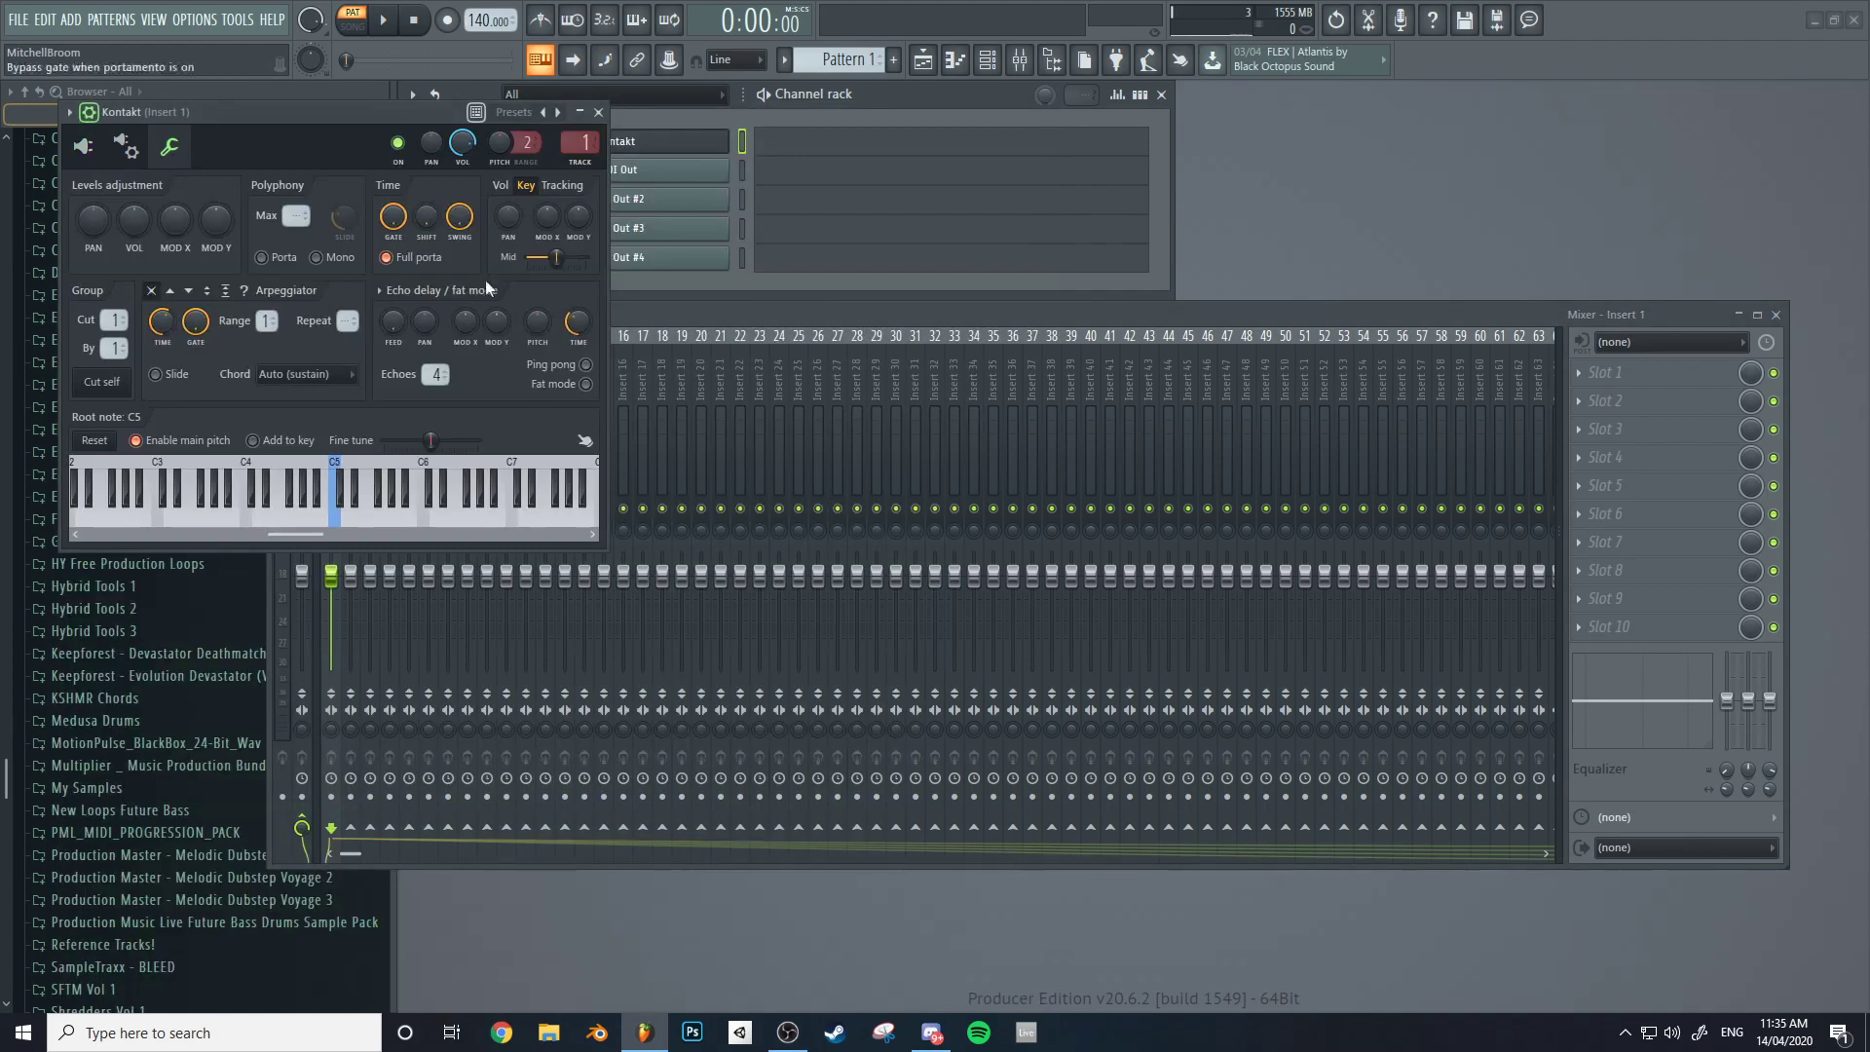
pyautogui.click(151, 188)
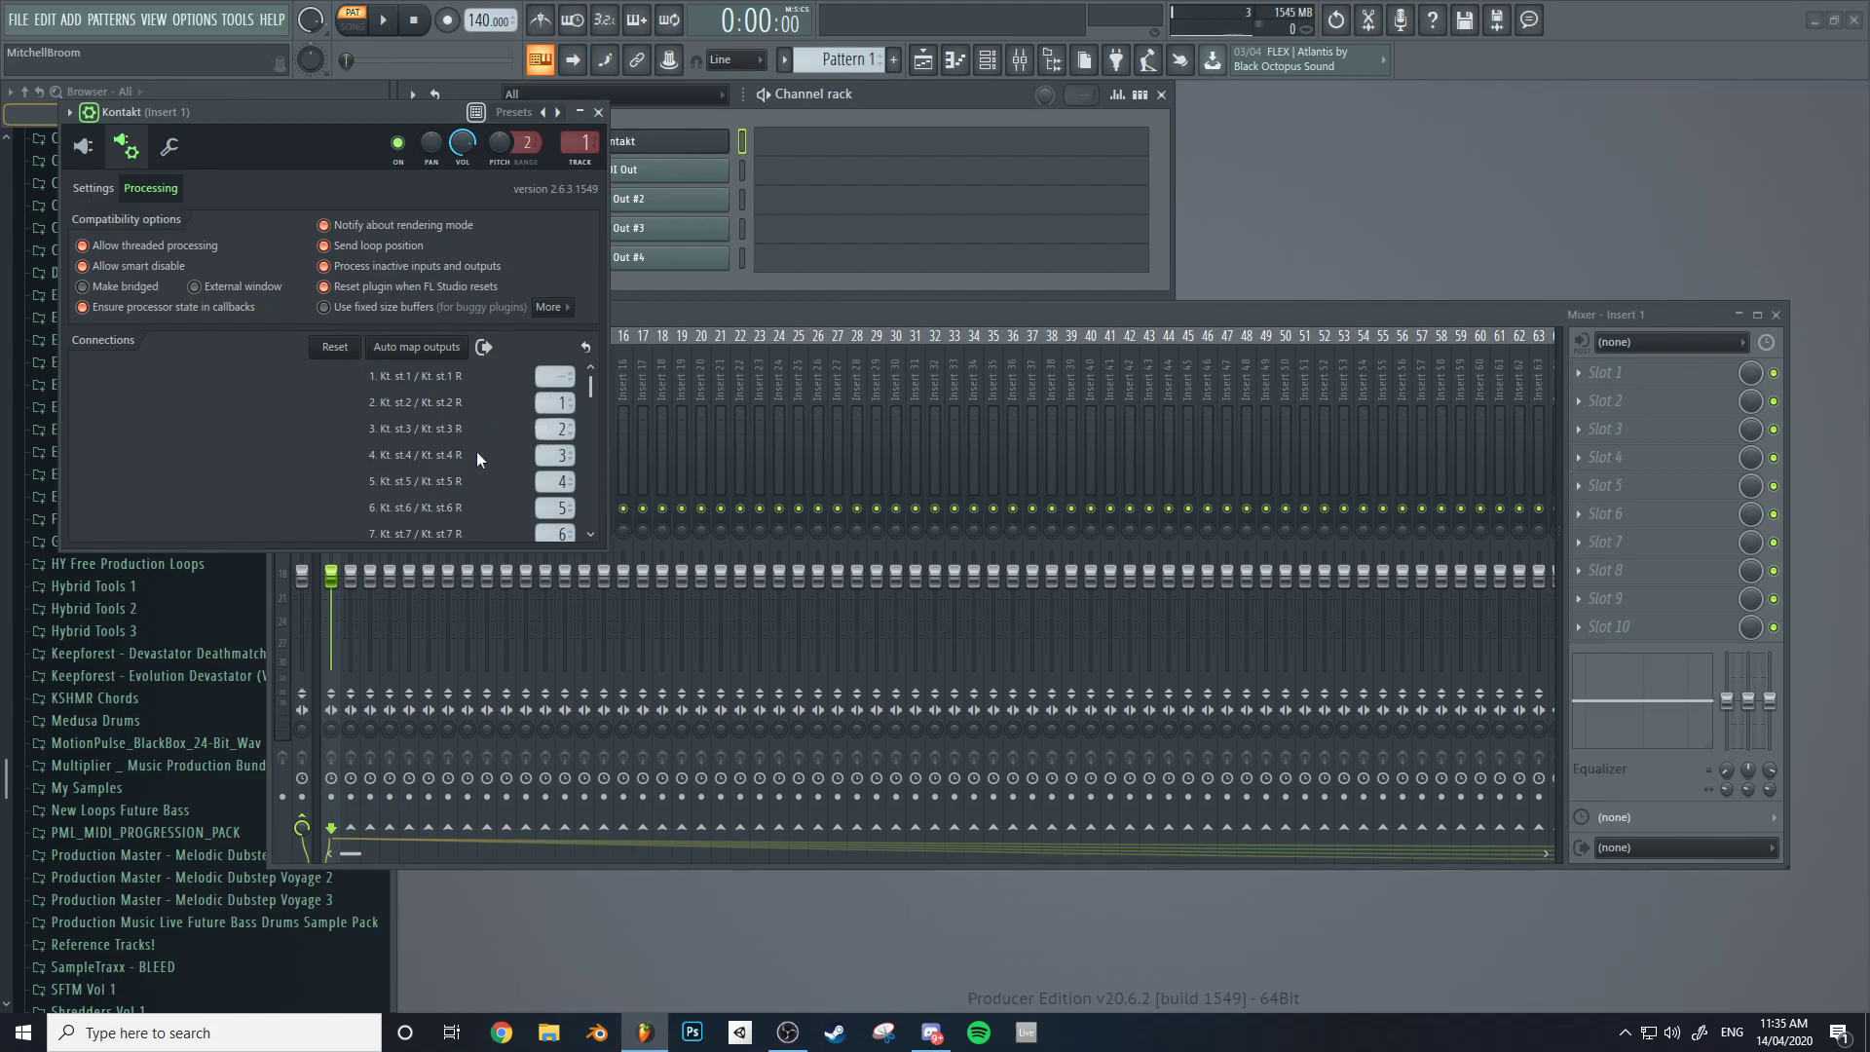
# Play MIDI Out #4 and inspect inserts 2 and 4 in the mixer.
pyautogui.moveTo(721, 312); pyautogui.dragTo(739, 341)
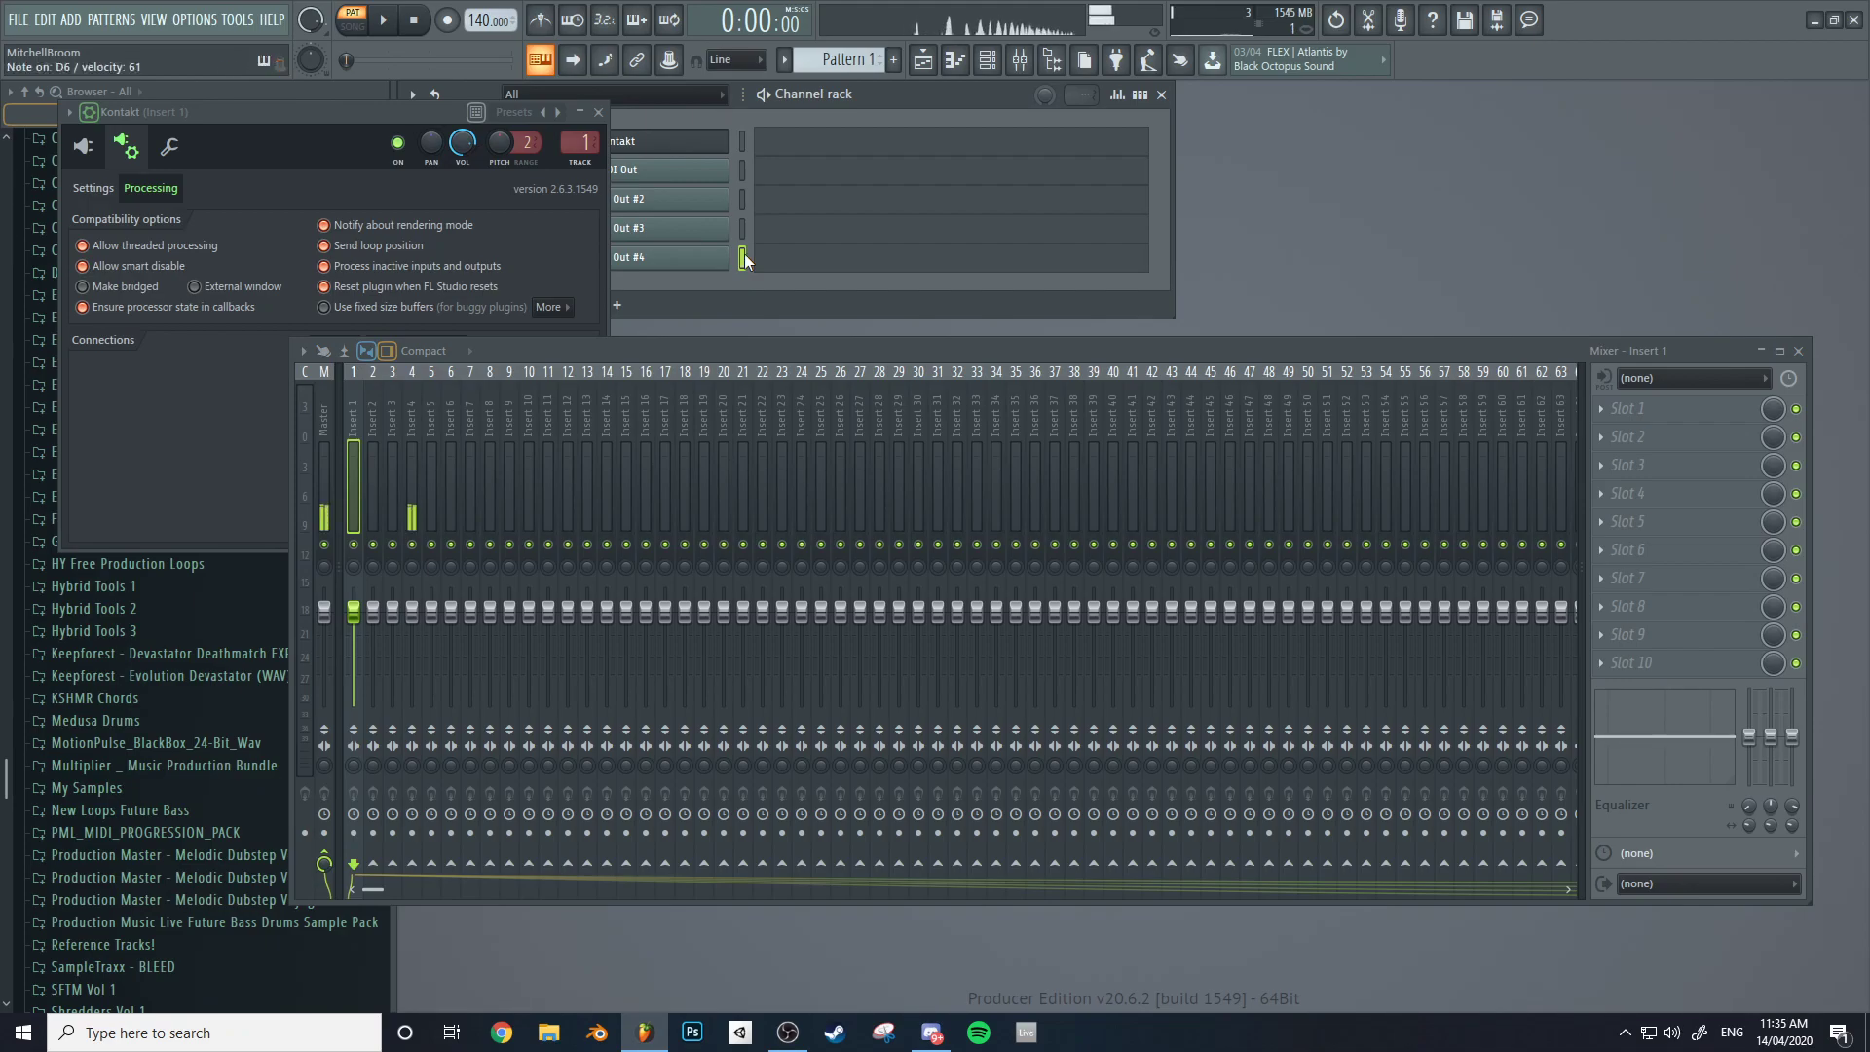
pyautogui.click(380, 499)
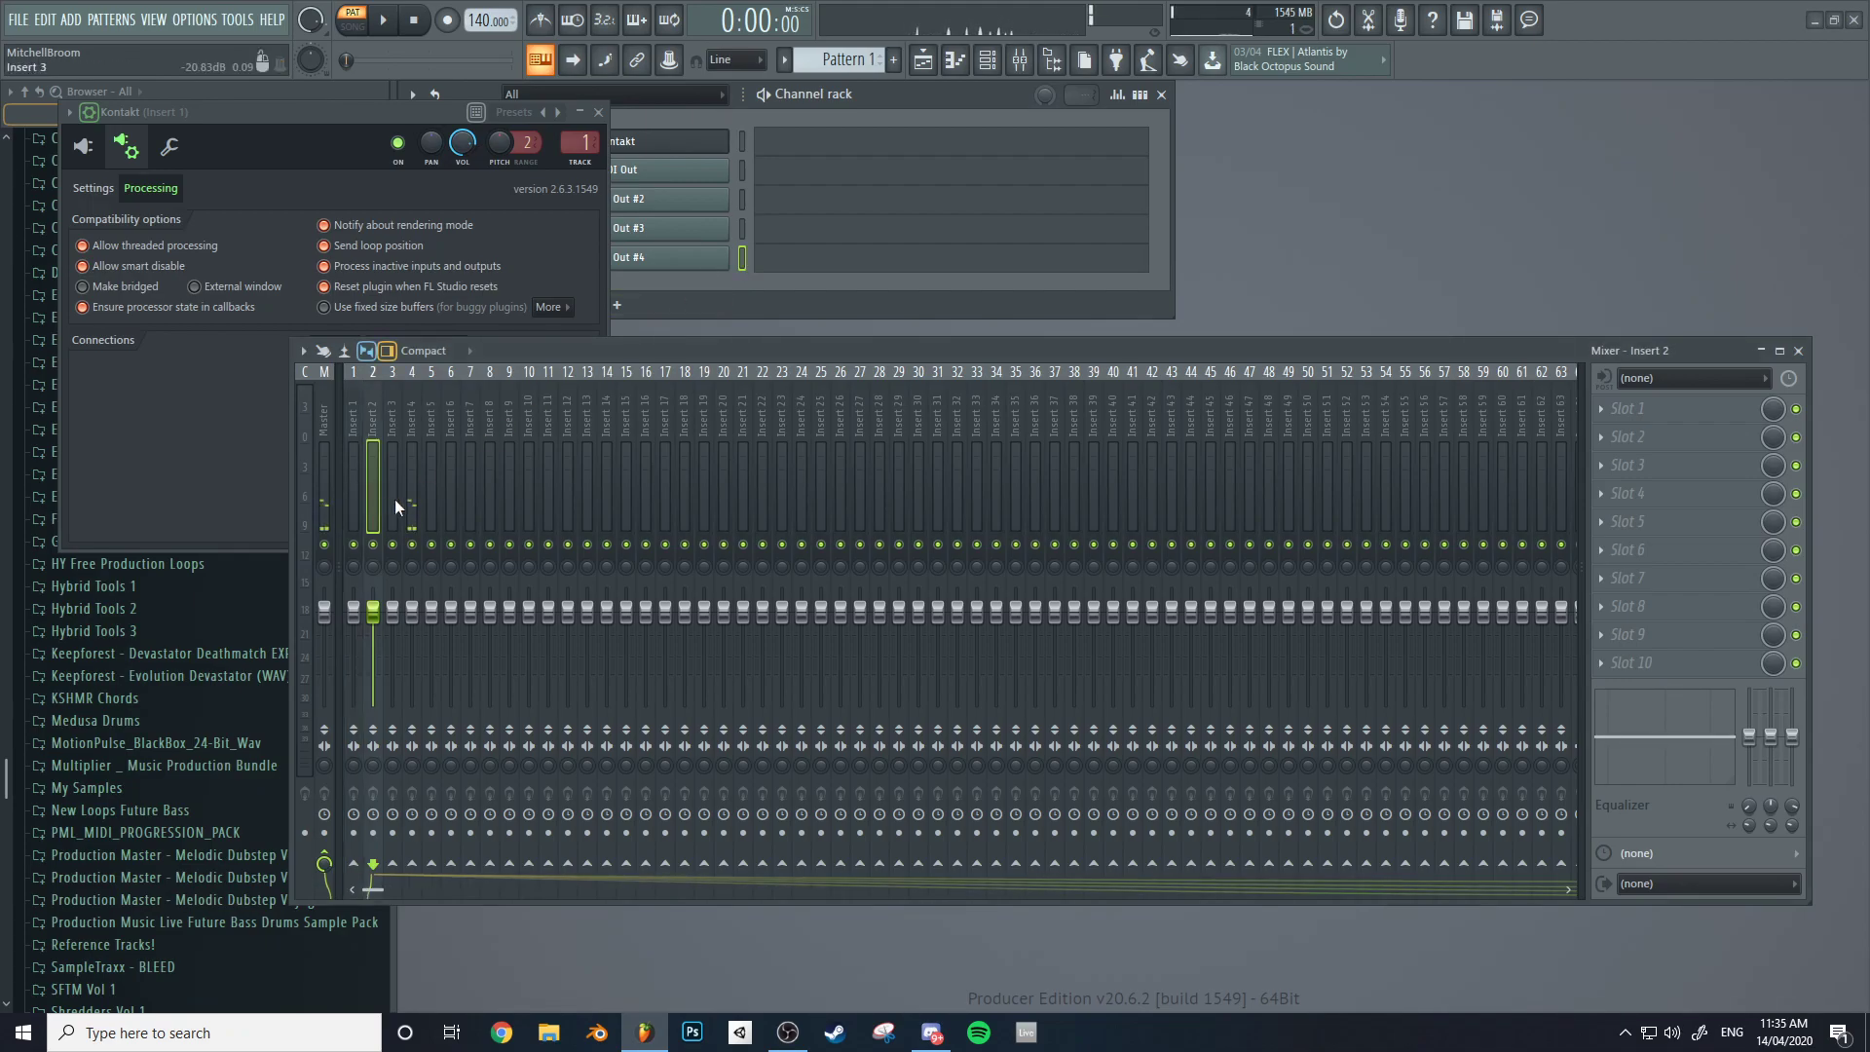
pyautogui.click(413, 502)
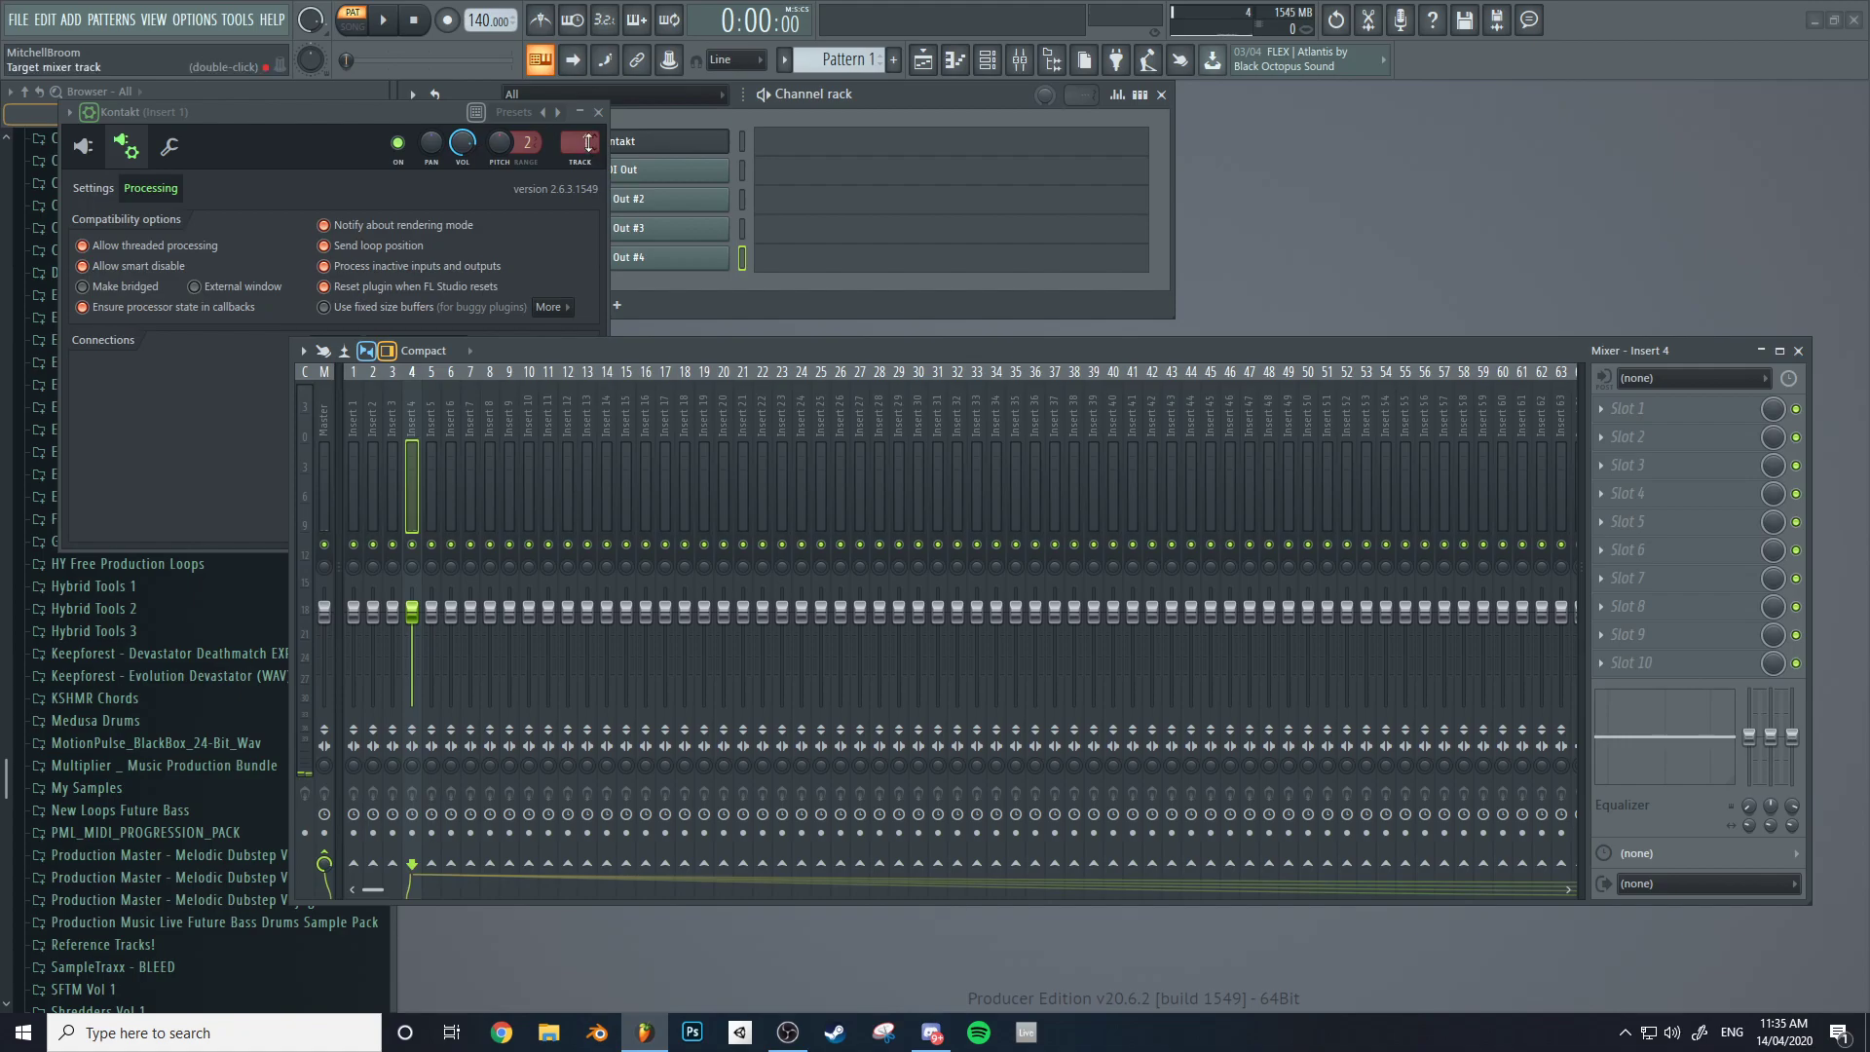
# Route Kontakt to mixer track 10, and test the shifted outputs by playing MIDI Out #4 and #2.
pyautogui.moveTo(587, 142); pyautogui.dragTo(588, 121)
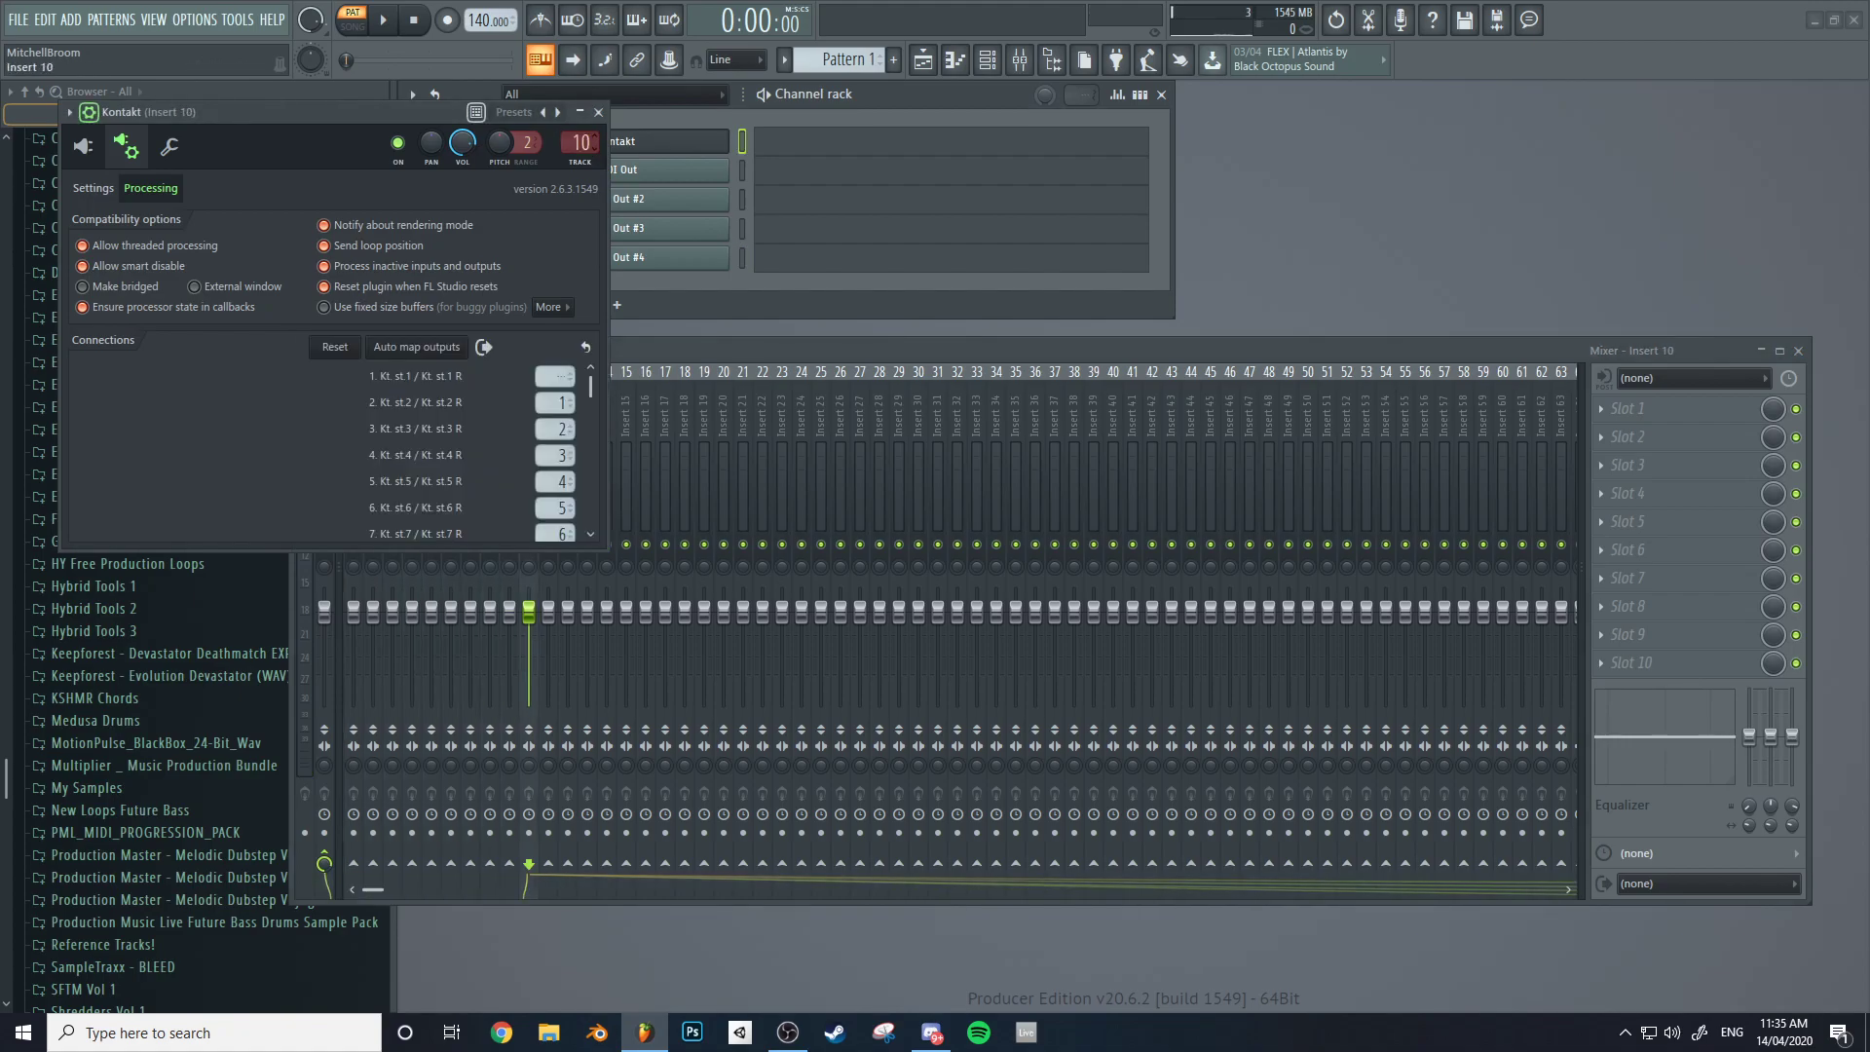
pyautogui.click(599, 112)
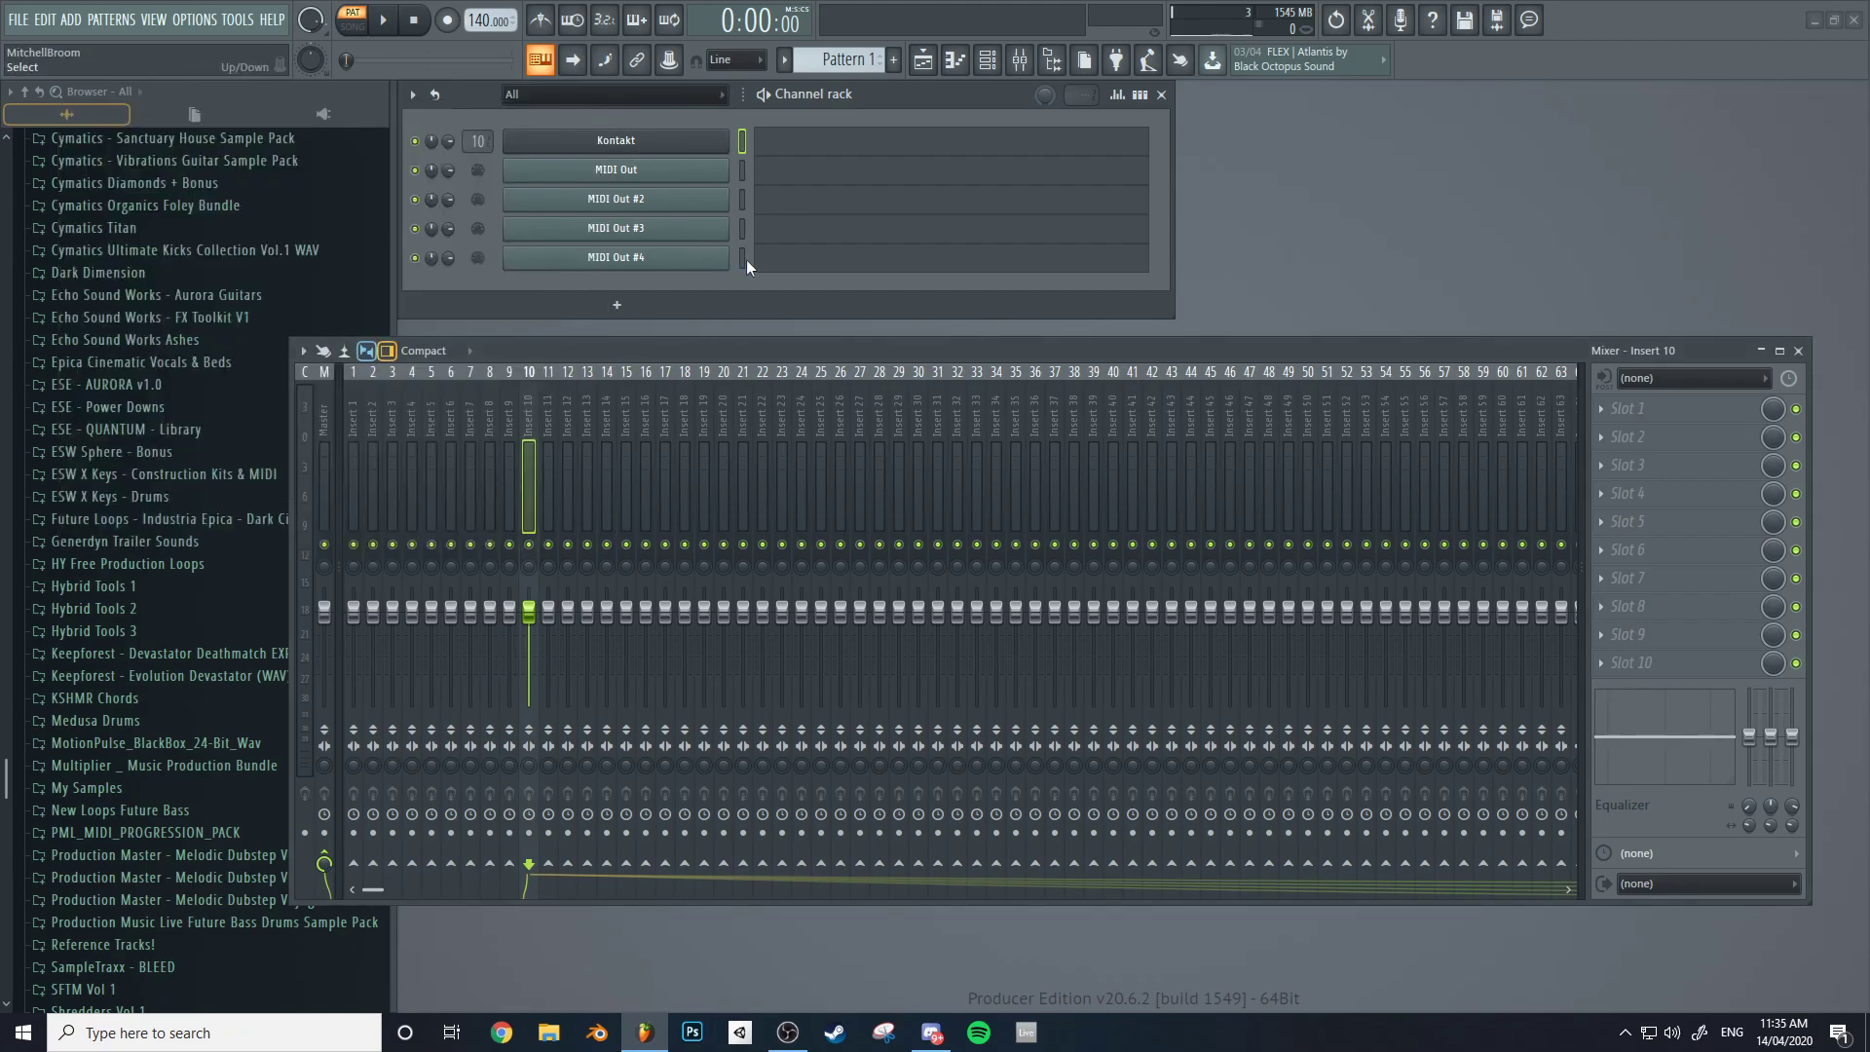
pyautogui.click(585, 463)
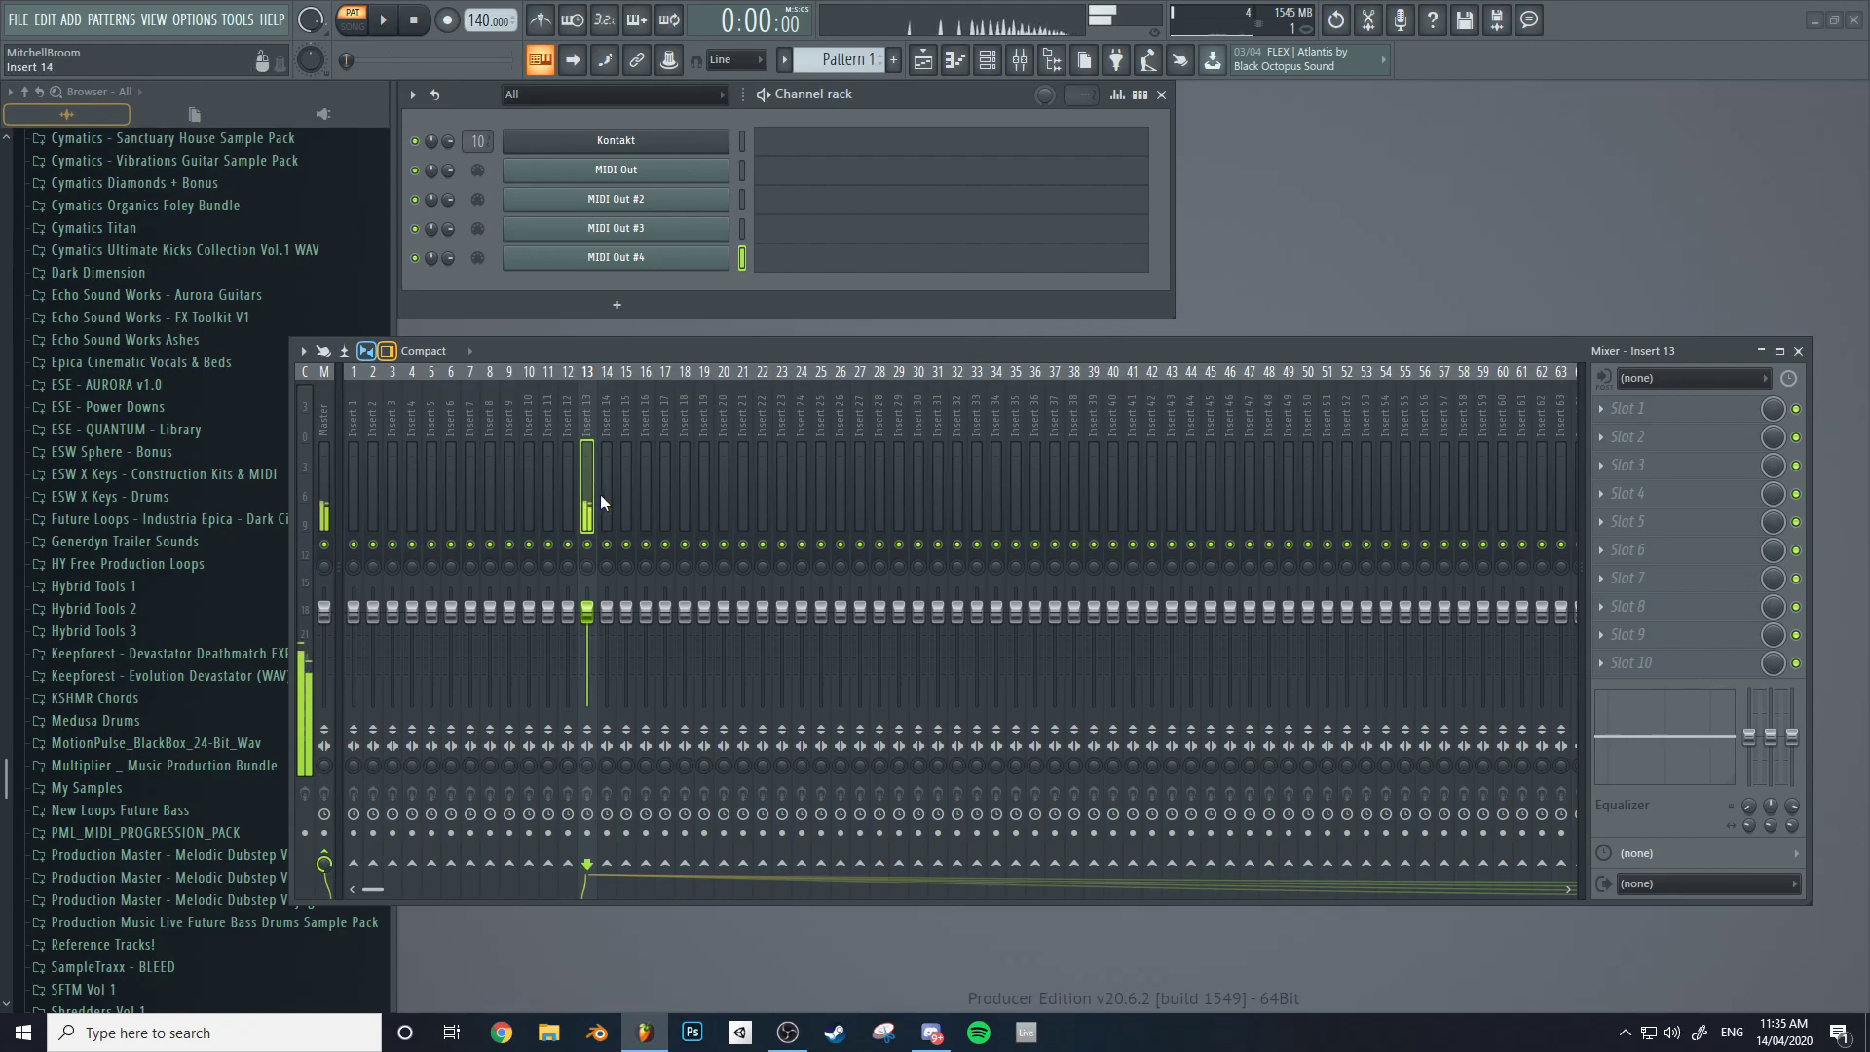
pyautogui.click(742, 194)
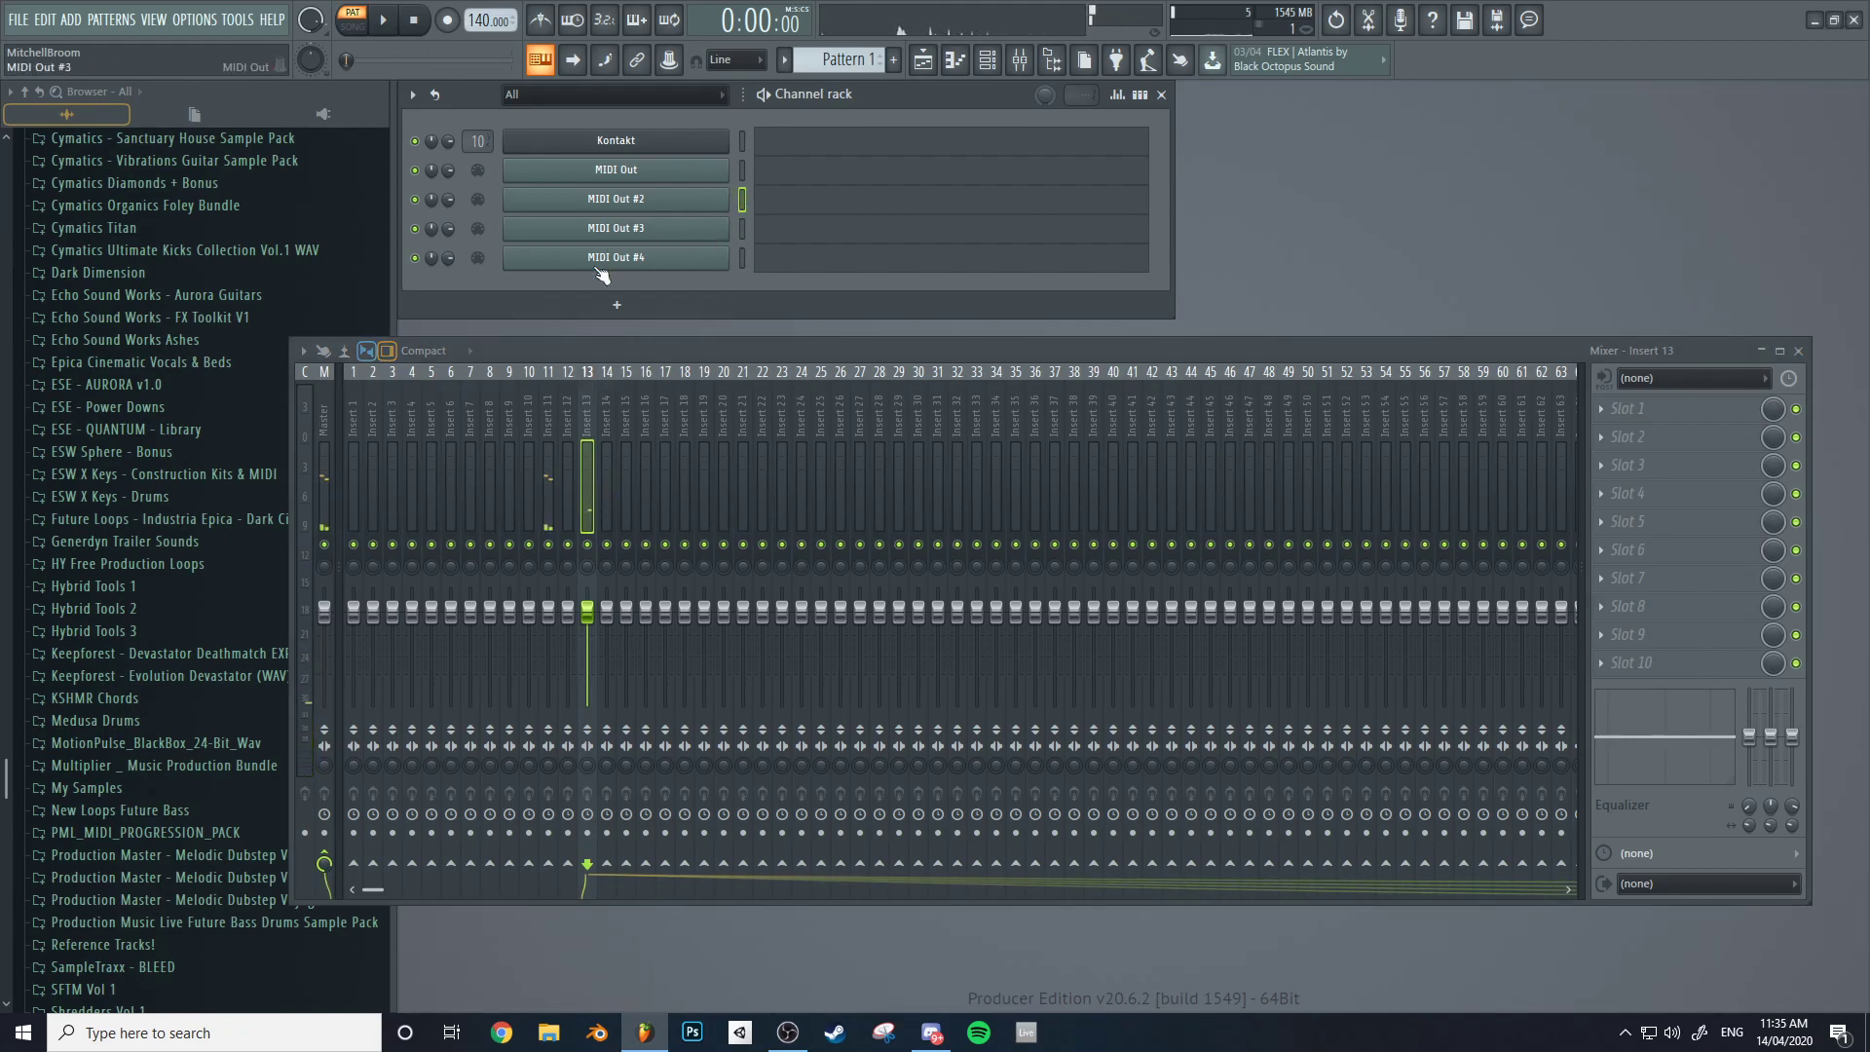
pyautogui.click(699, 142)
pyautogui.click(702, 144)
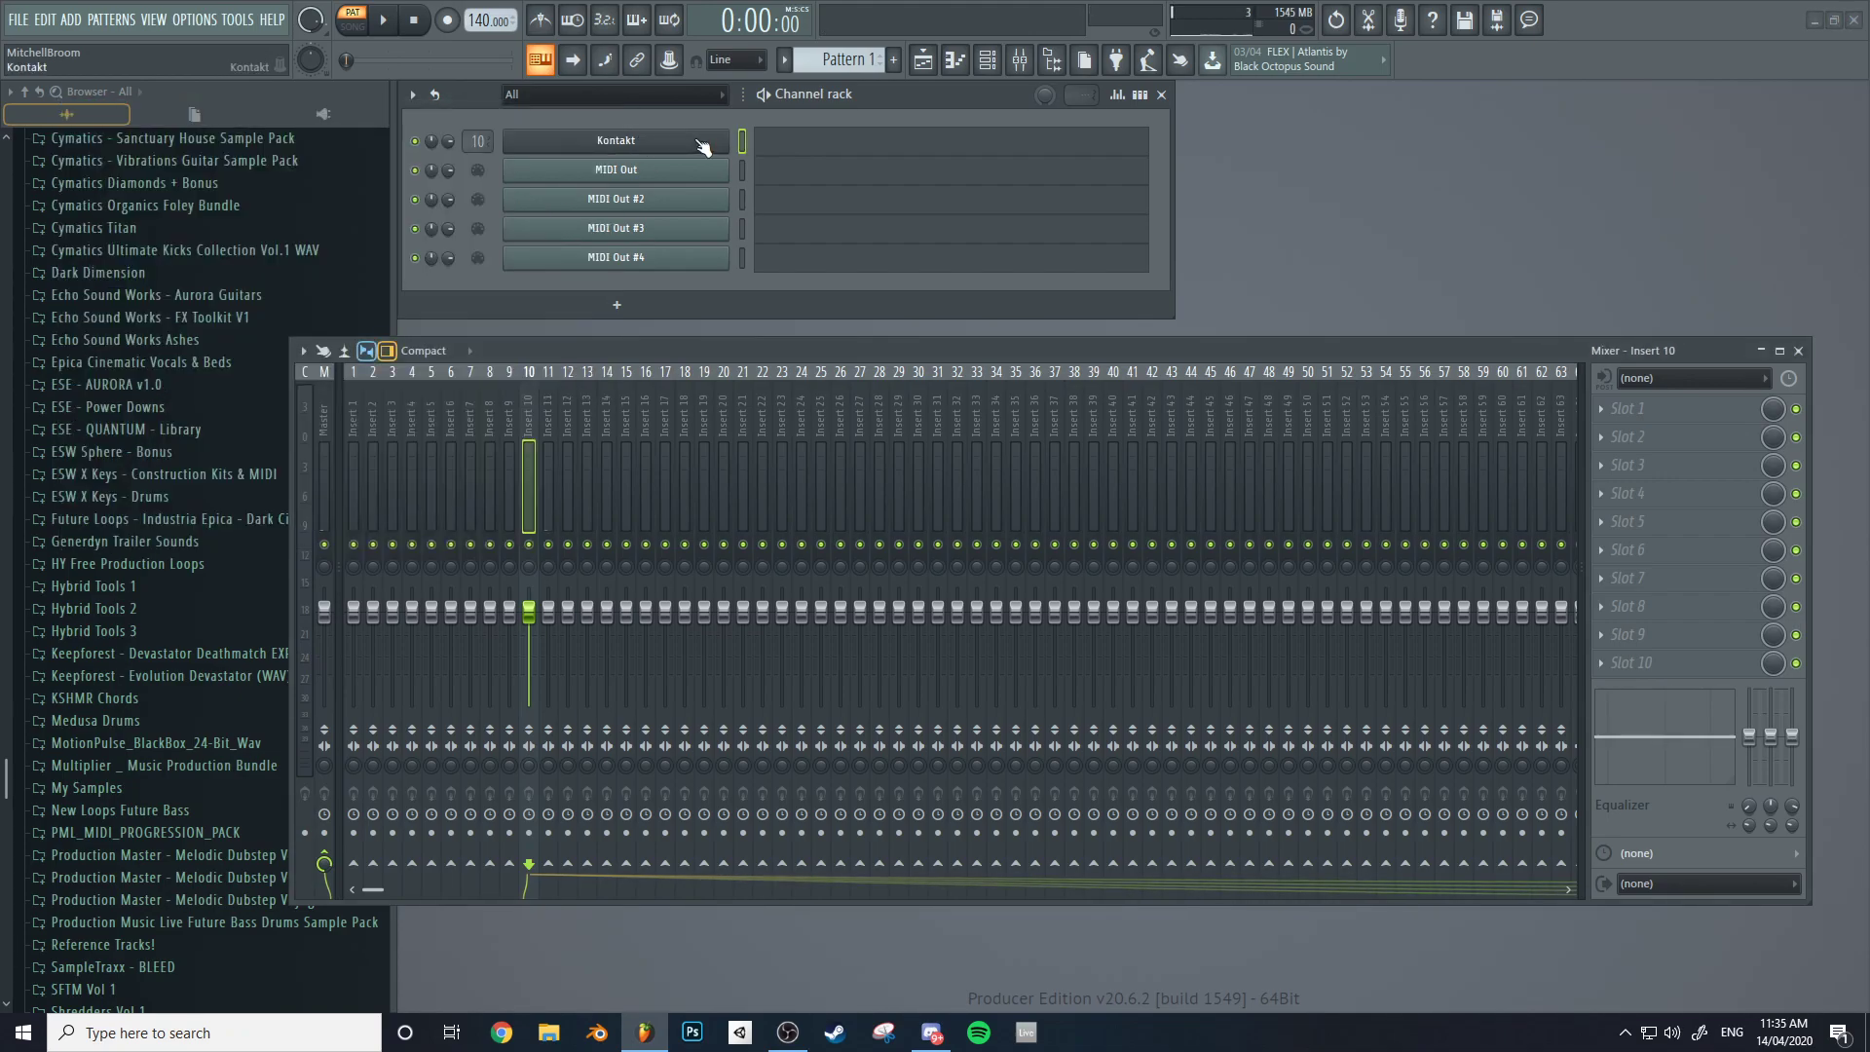
pyautogui.click(700, 142)
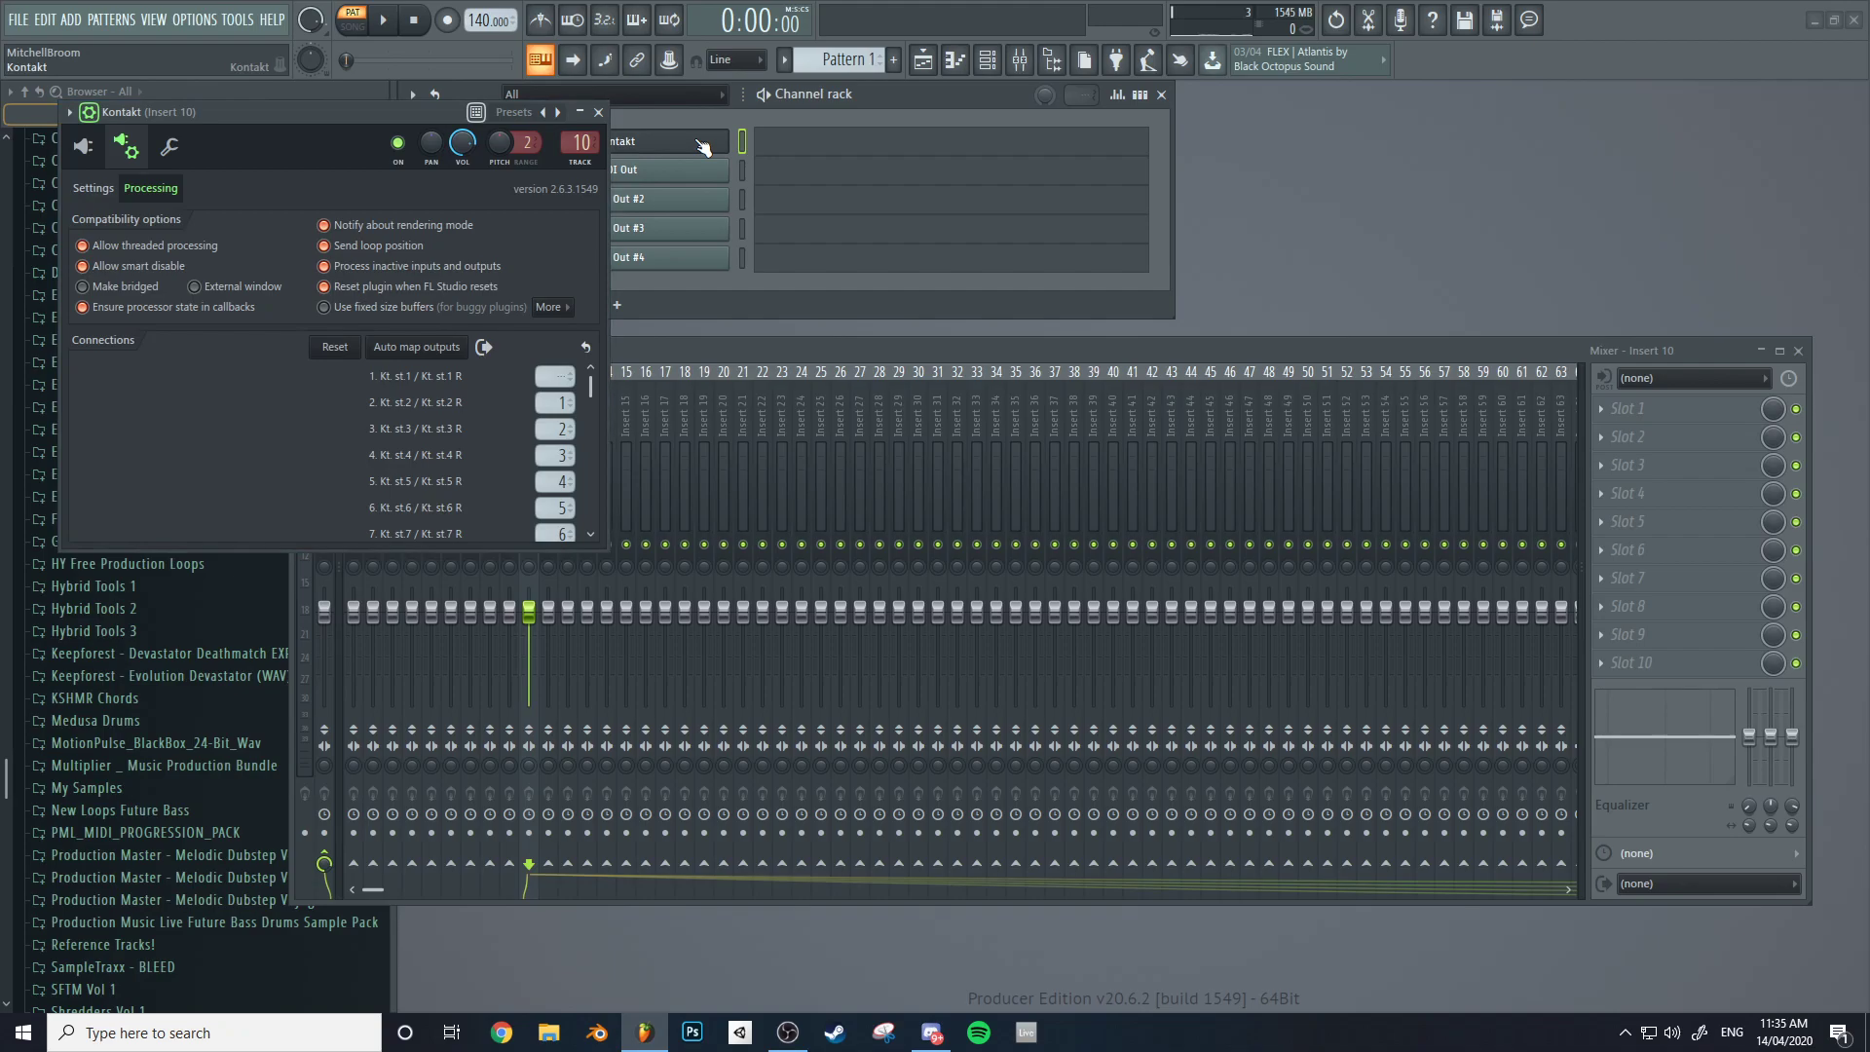
pyautogui.click(598, 112)
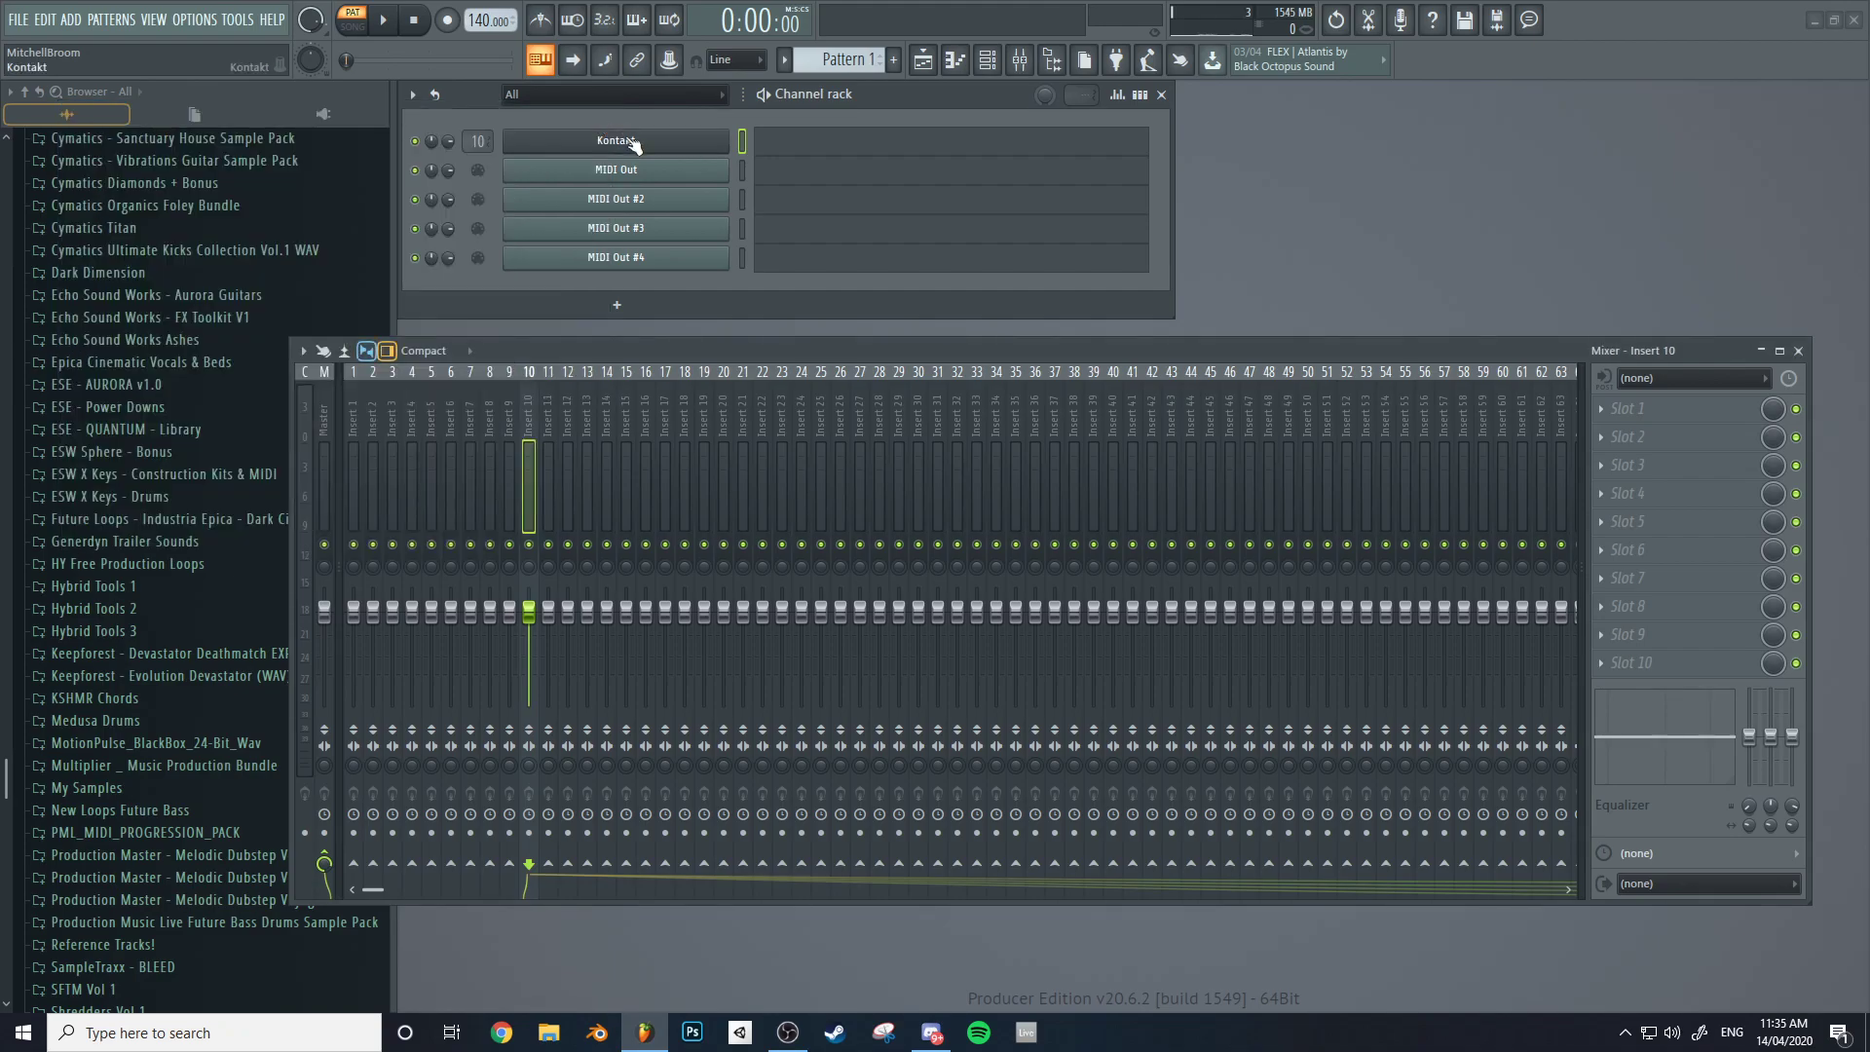
pyautogui.click(631, 143)
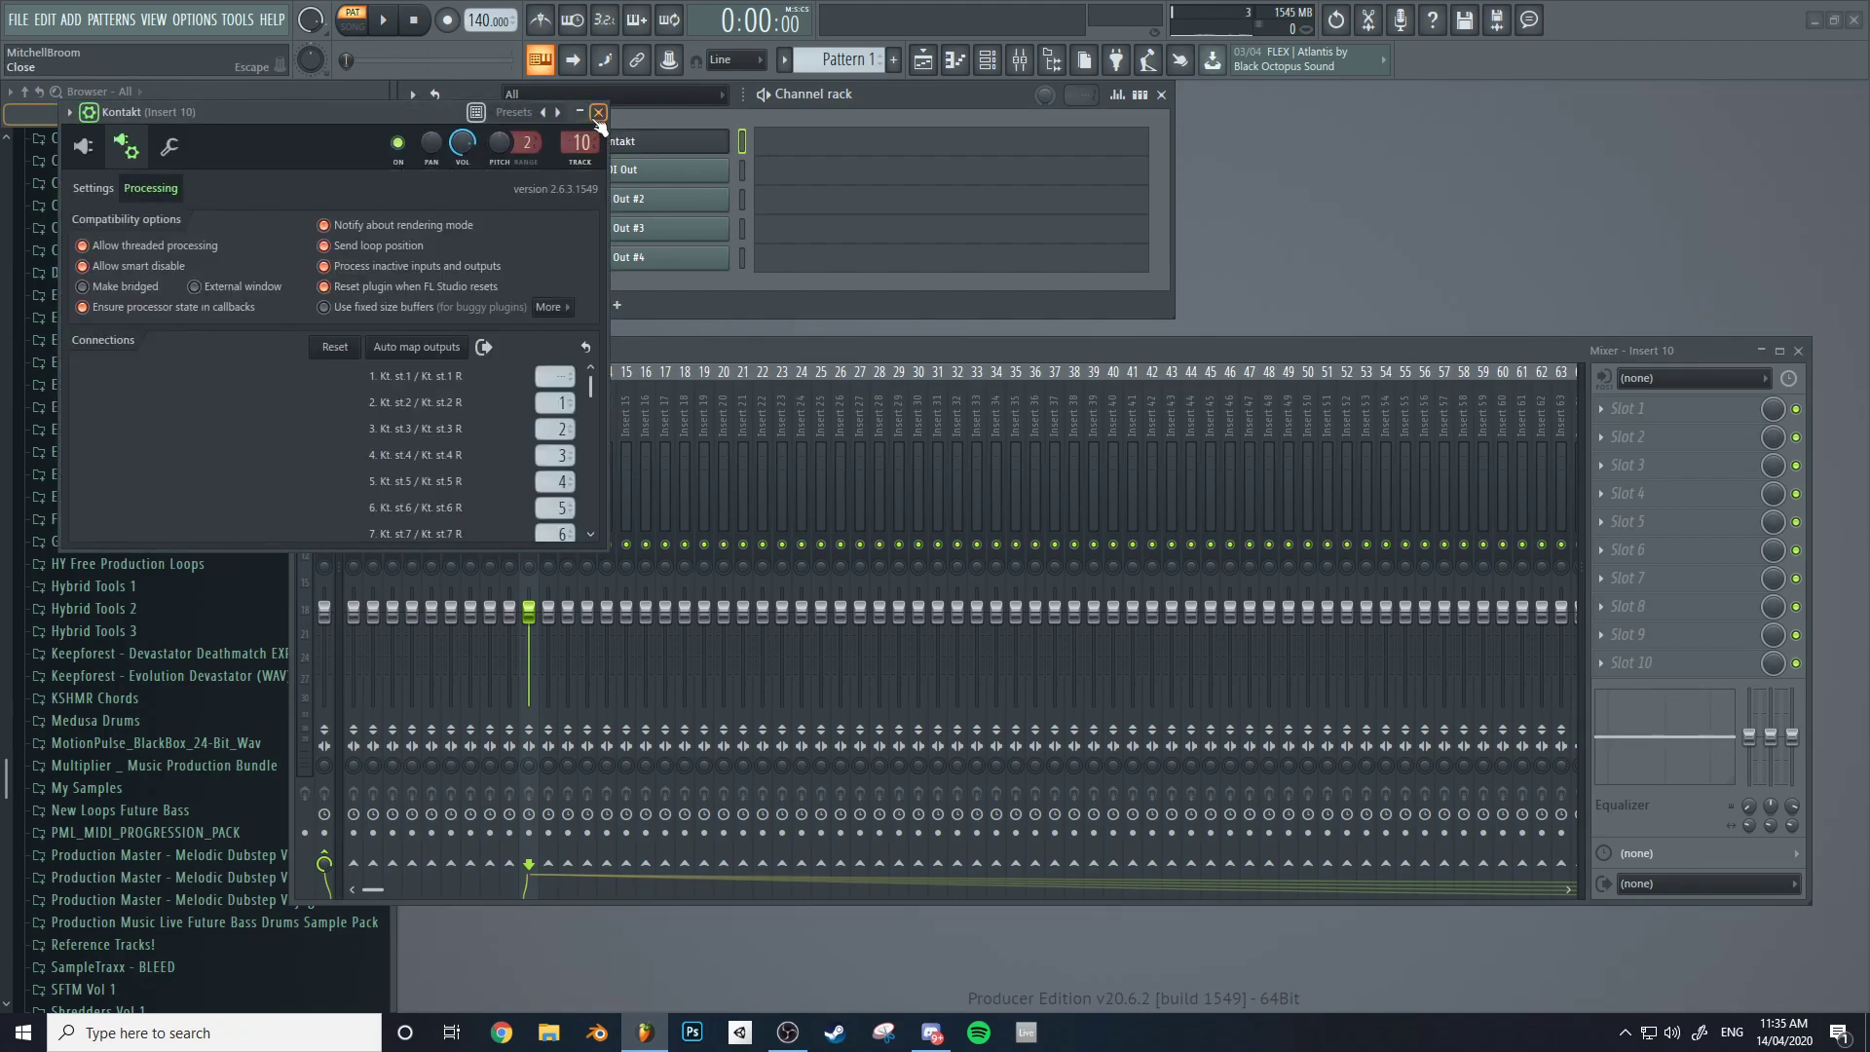
pyautogui.click(599, 112)
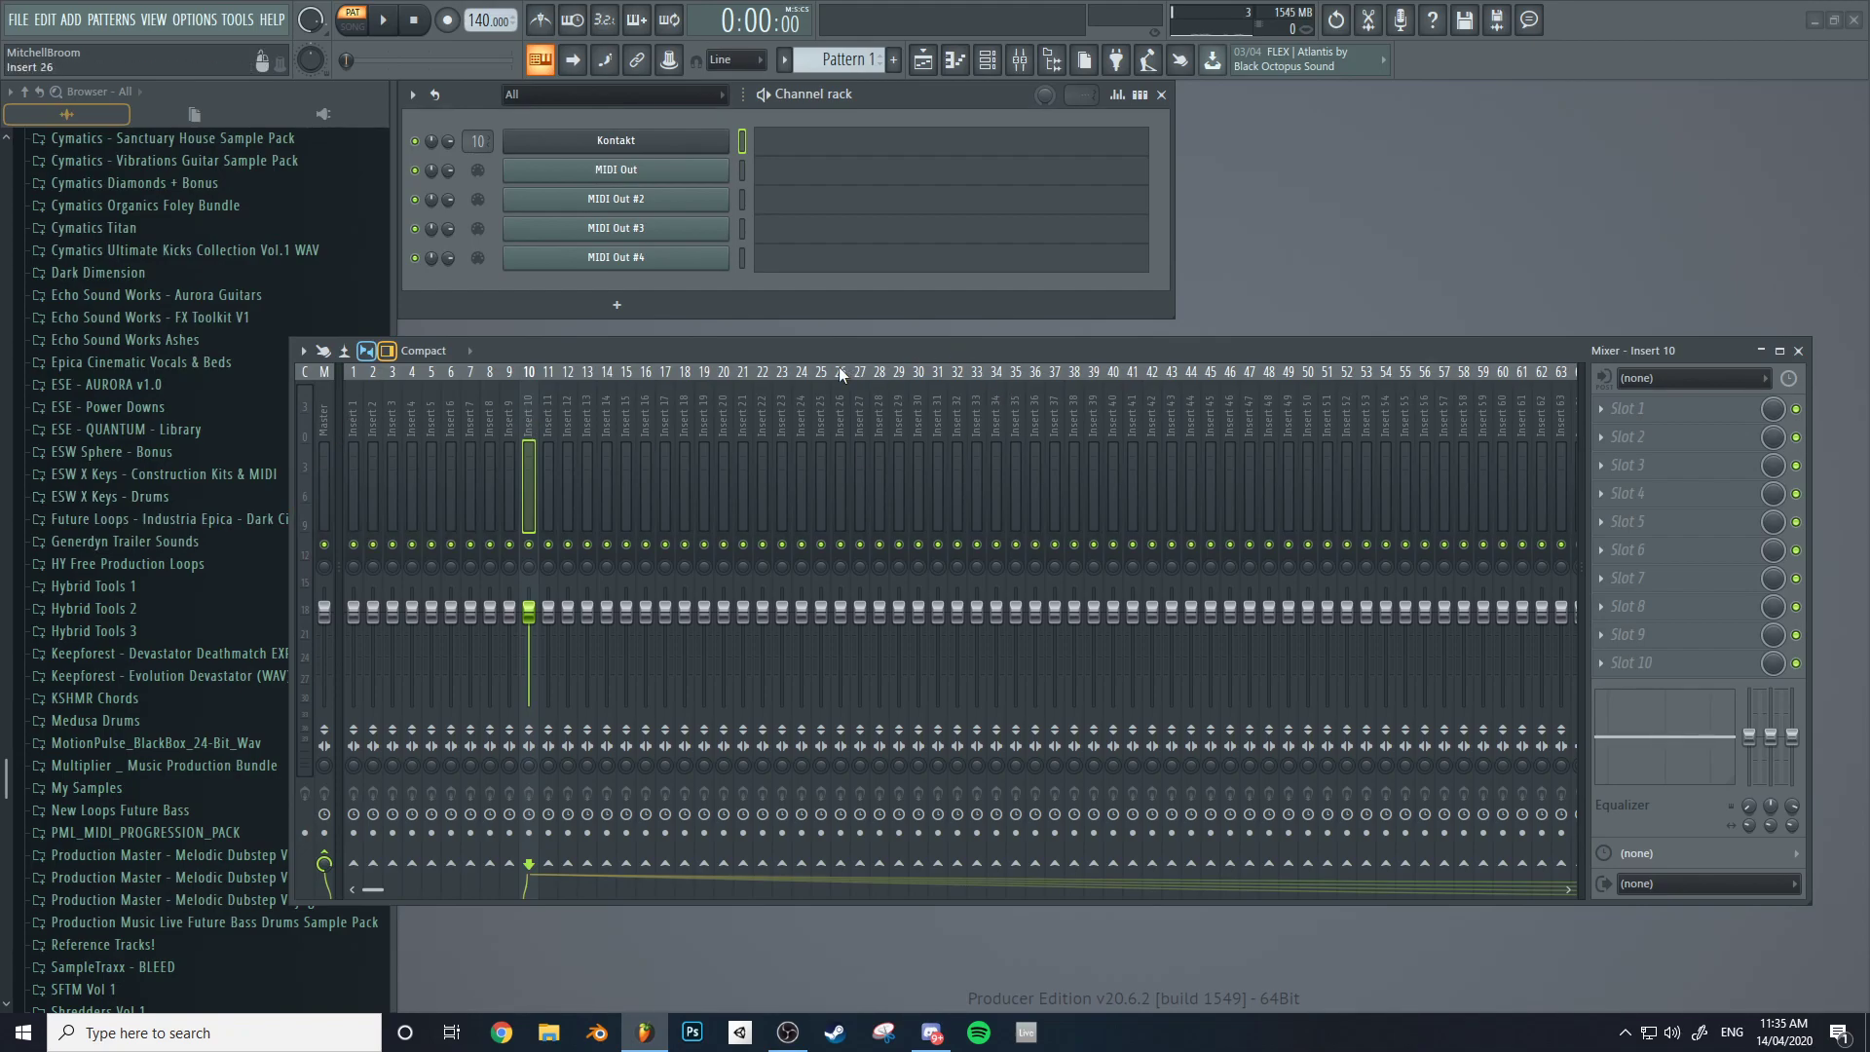
# Close the mixer and review Kontakt's instrument rack and output section before closing its window.
pyautogui.click(1800, 350)
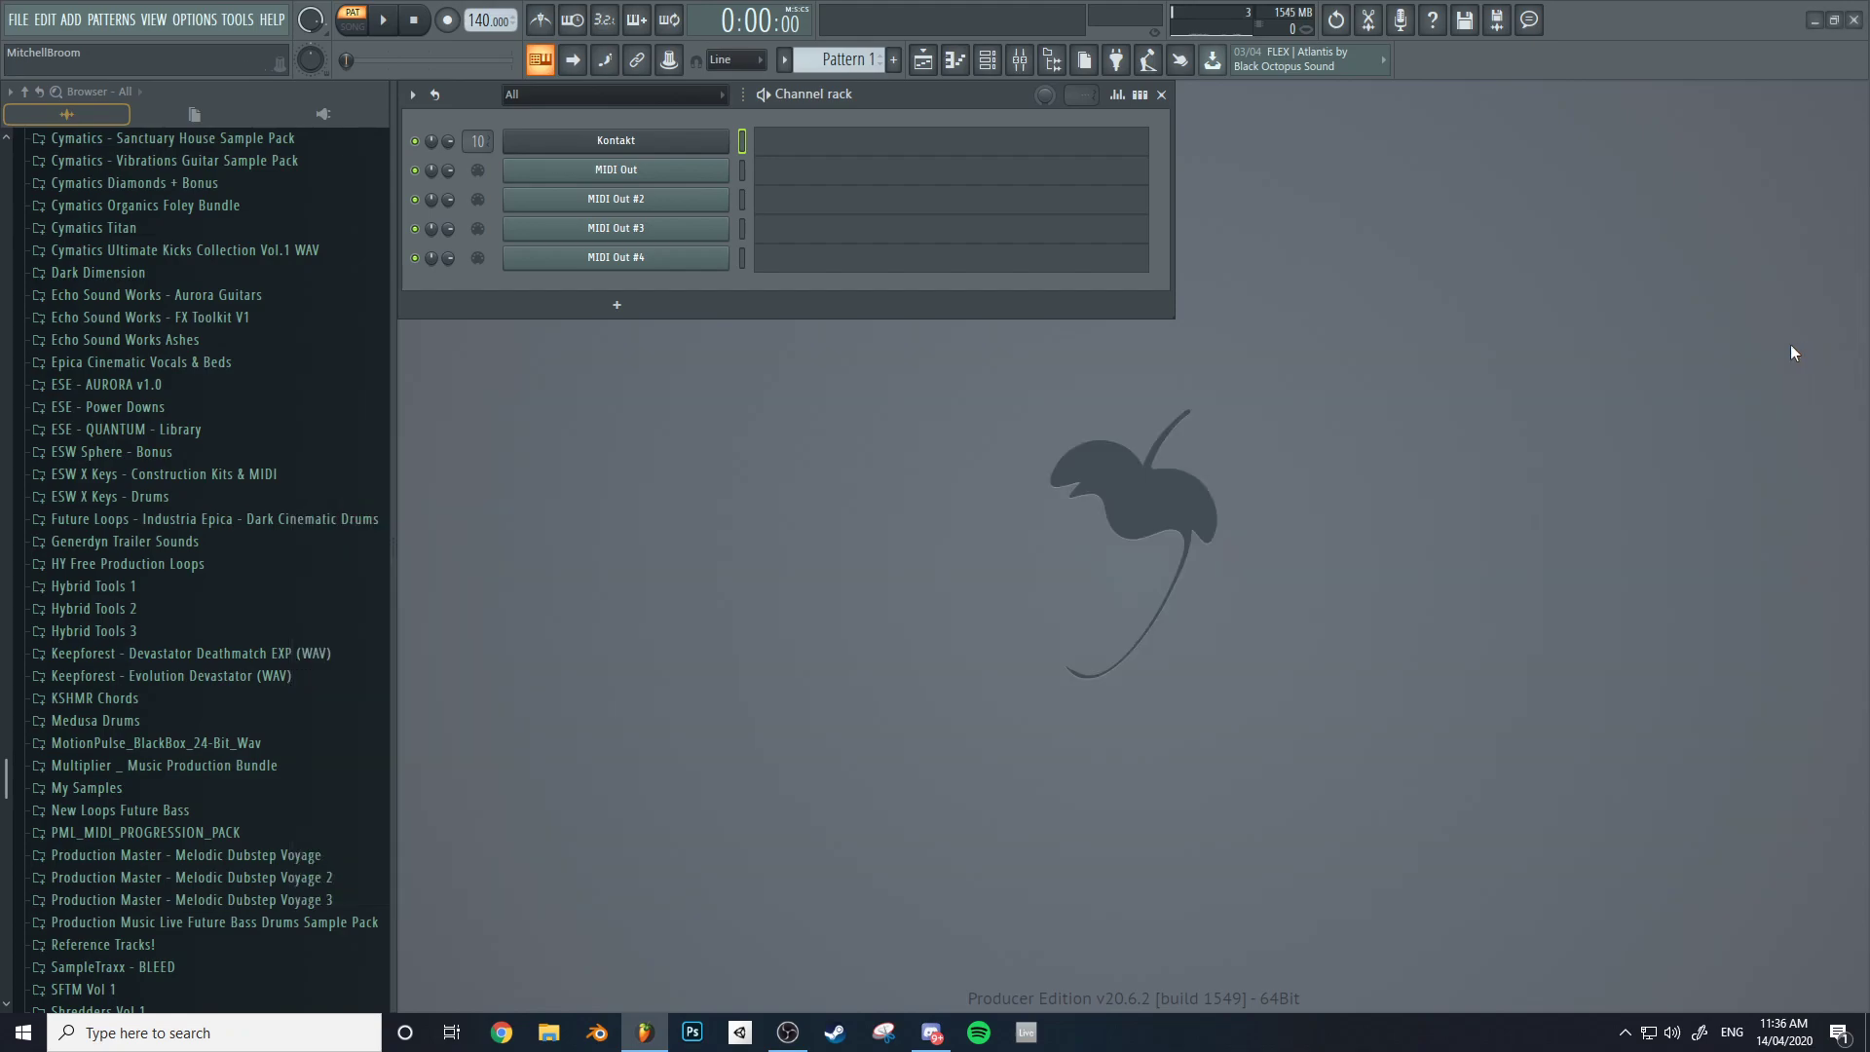
pyautogui.click(613, 141)
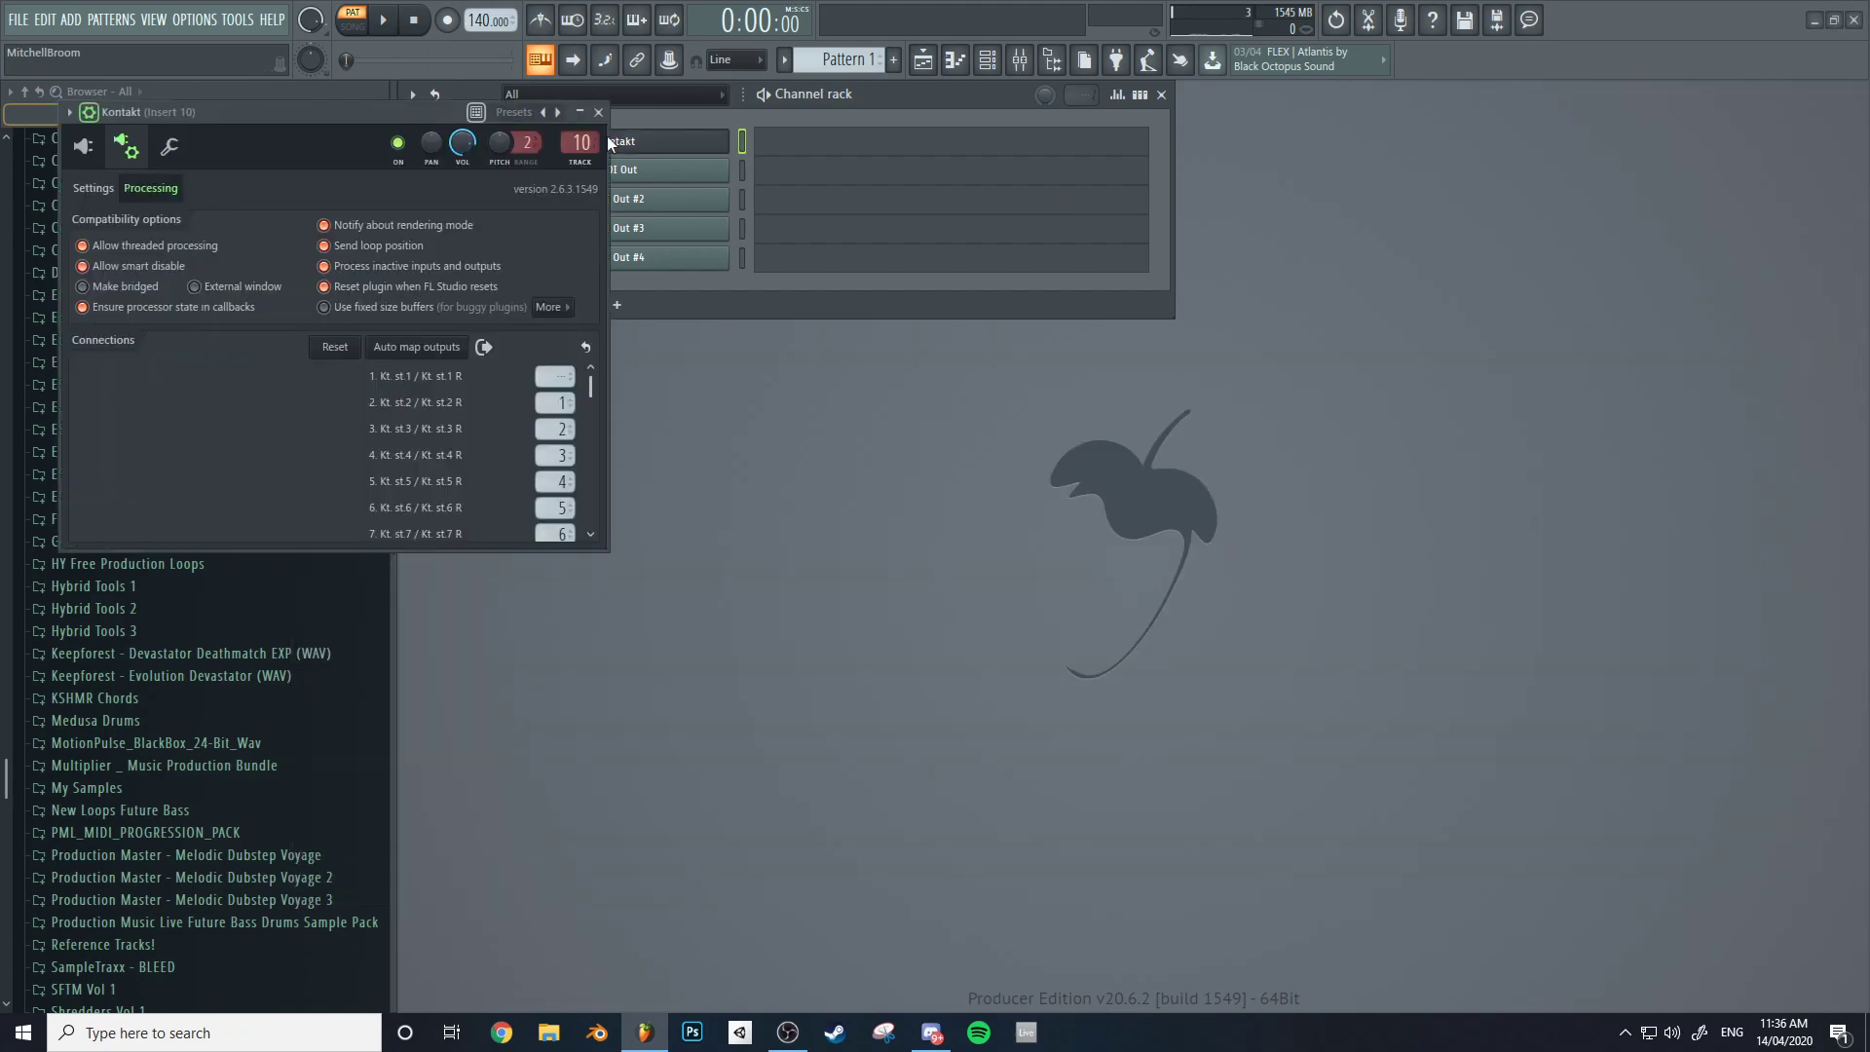
pyautogui.click(115, 154)
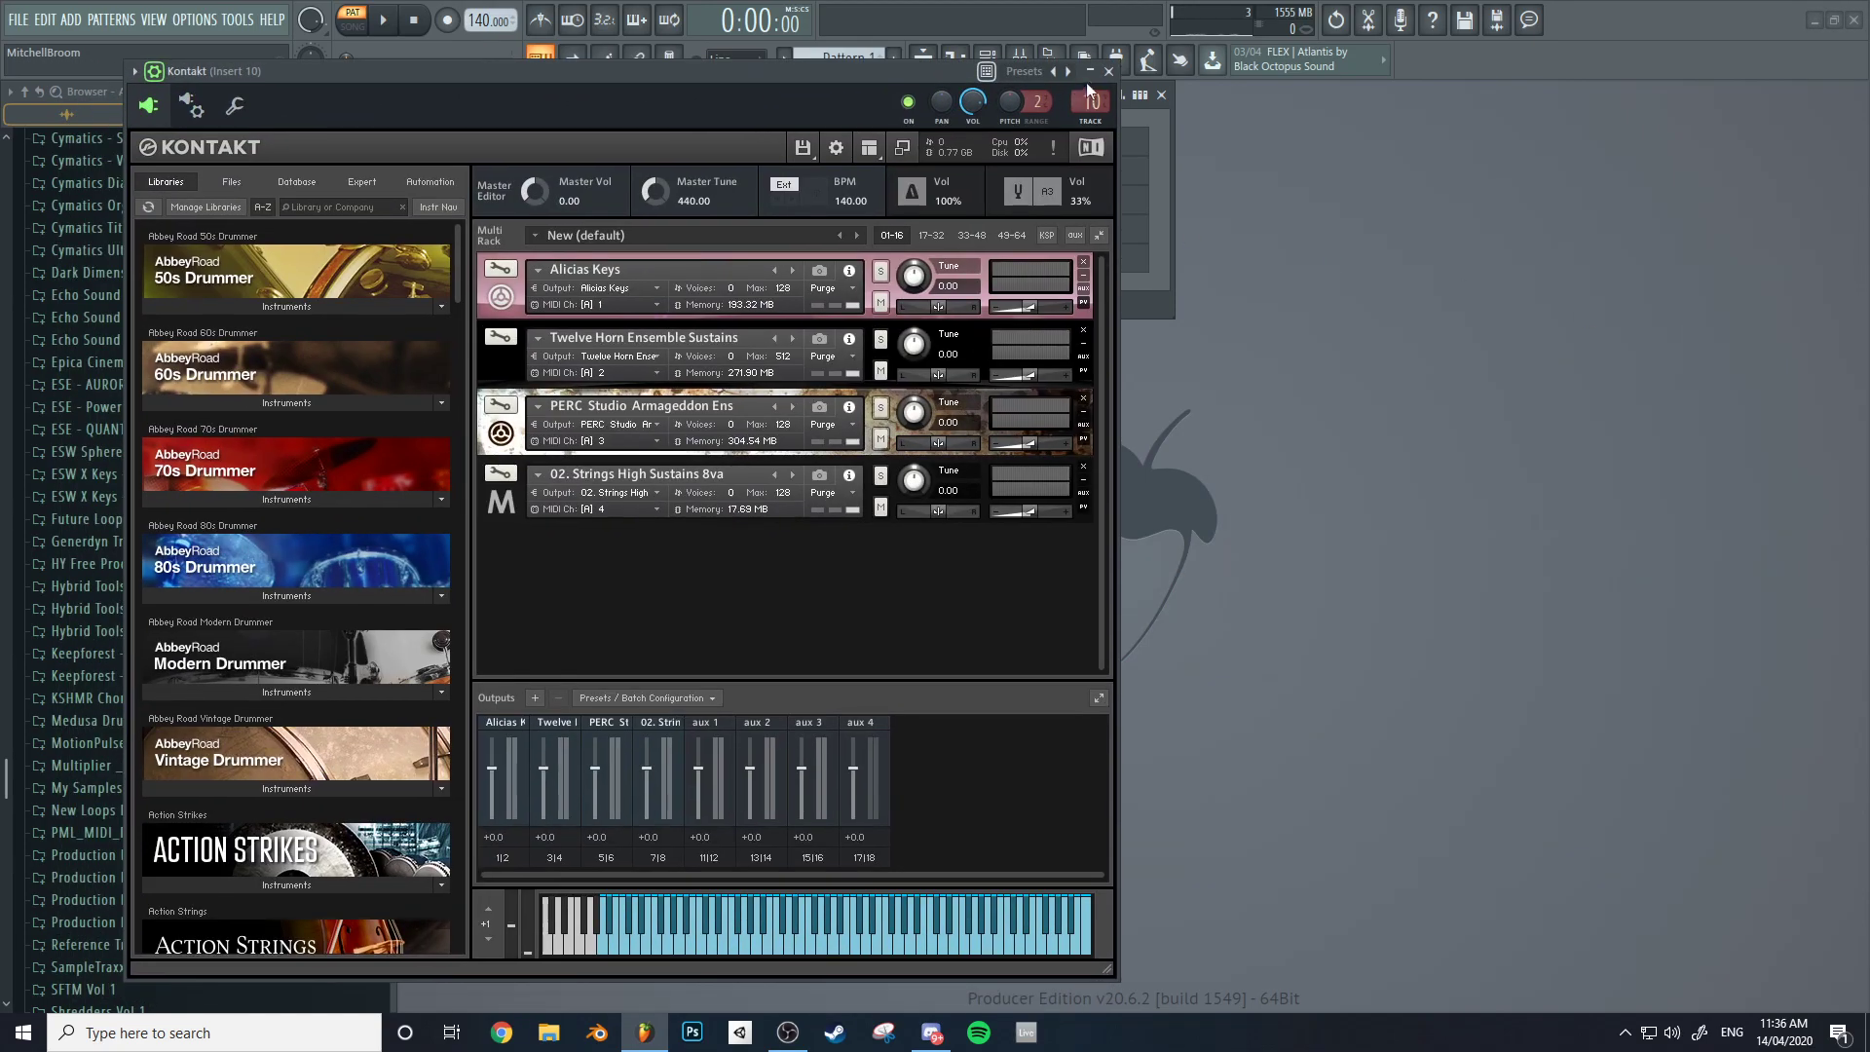
pyautogui.click(1093, 84)
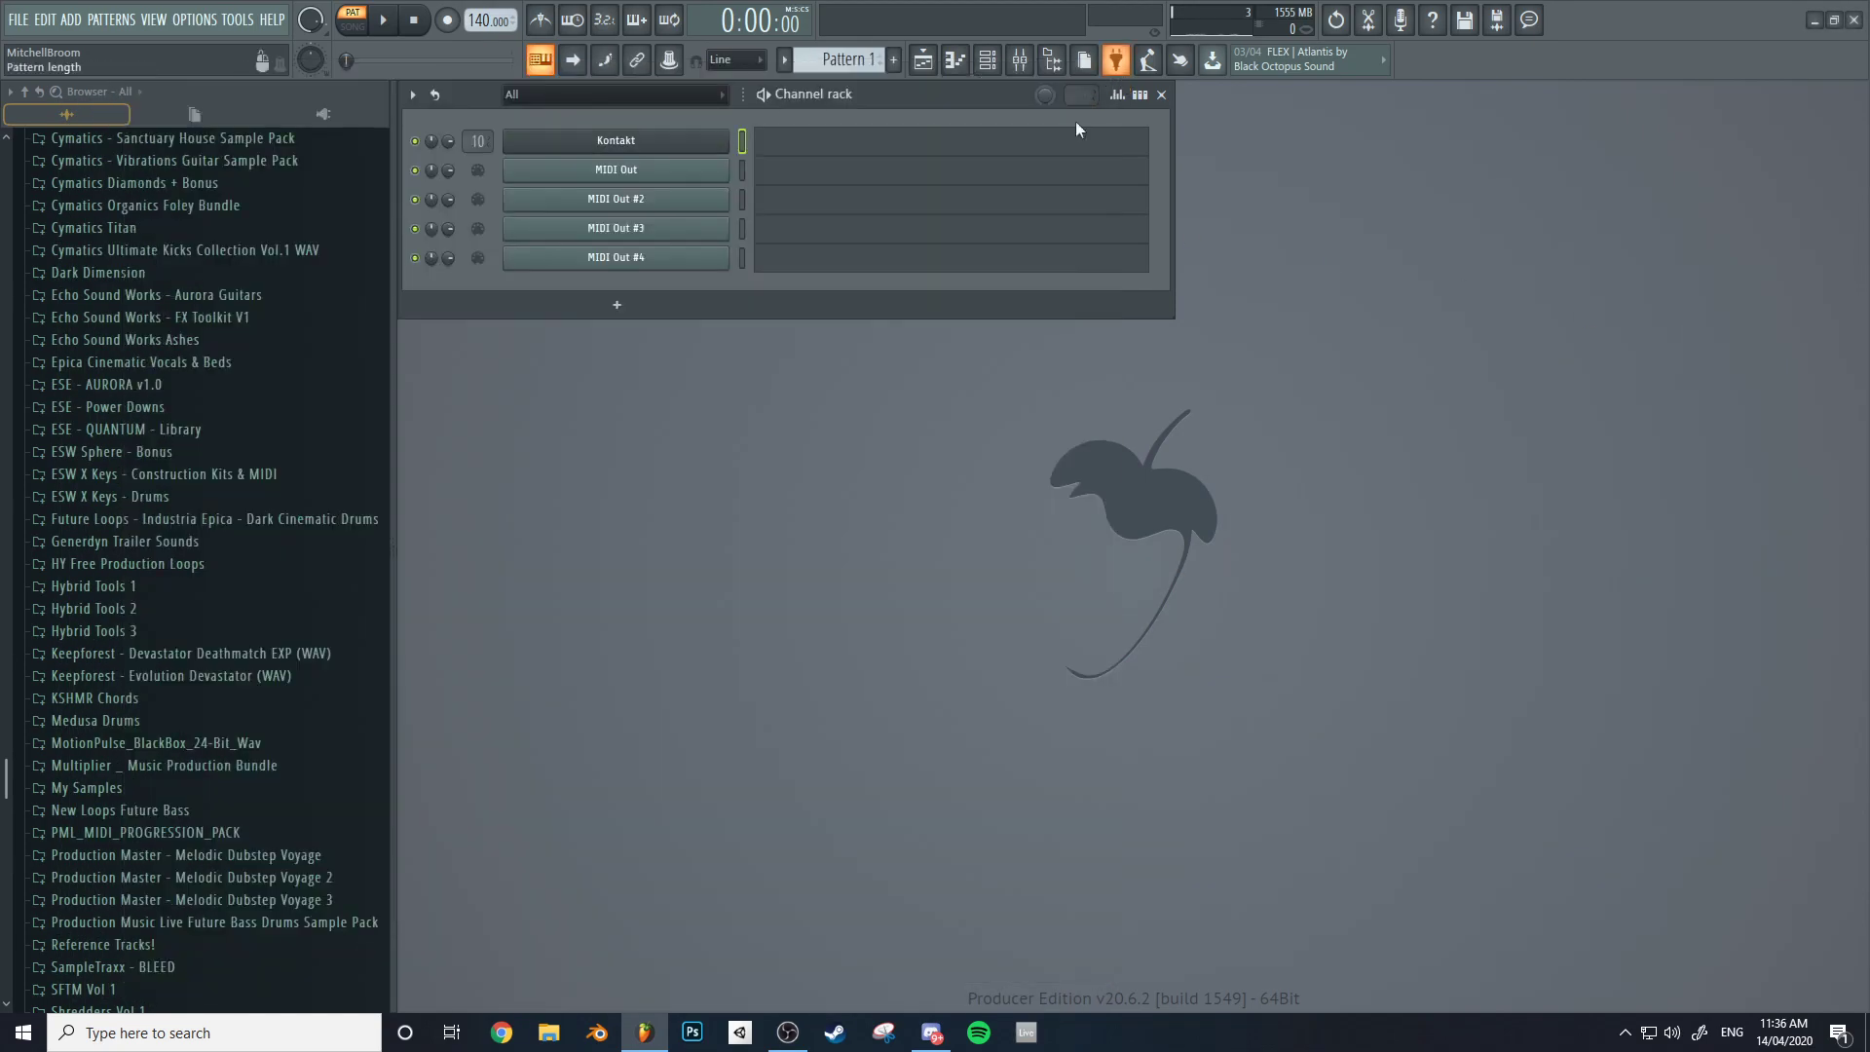